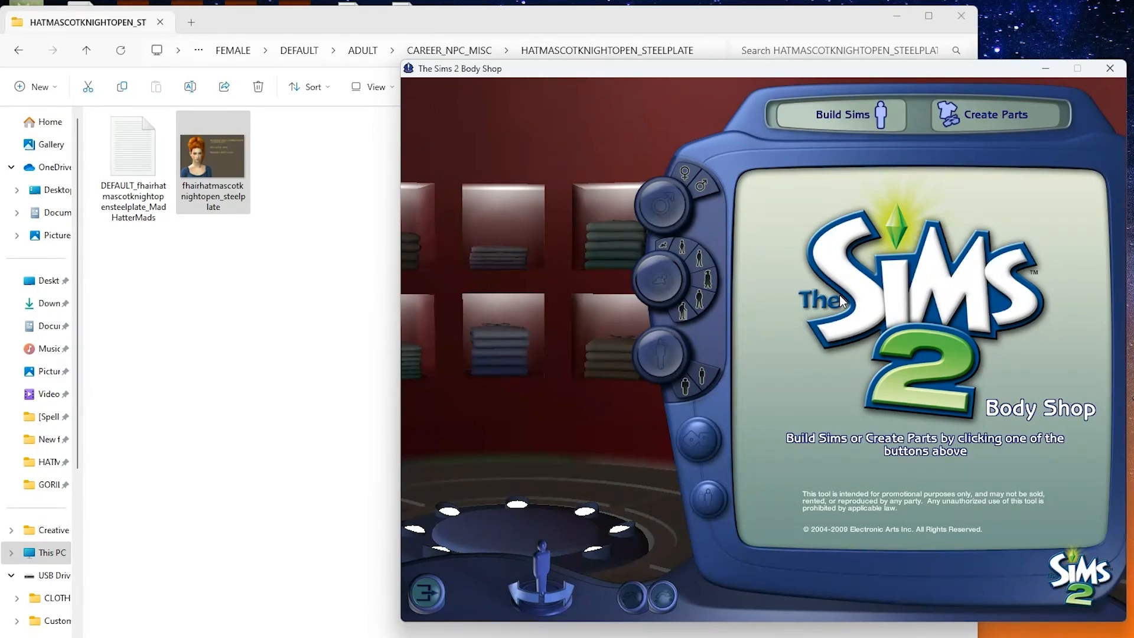
Open the Sim-building mode with the female Sim's hair catalogue in view.
mouse_move(644, 69)
mouse_down()
mouse_move(665, 68)
mouse_move(654, 70)
mouse_up()
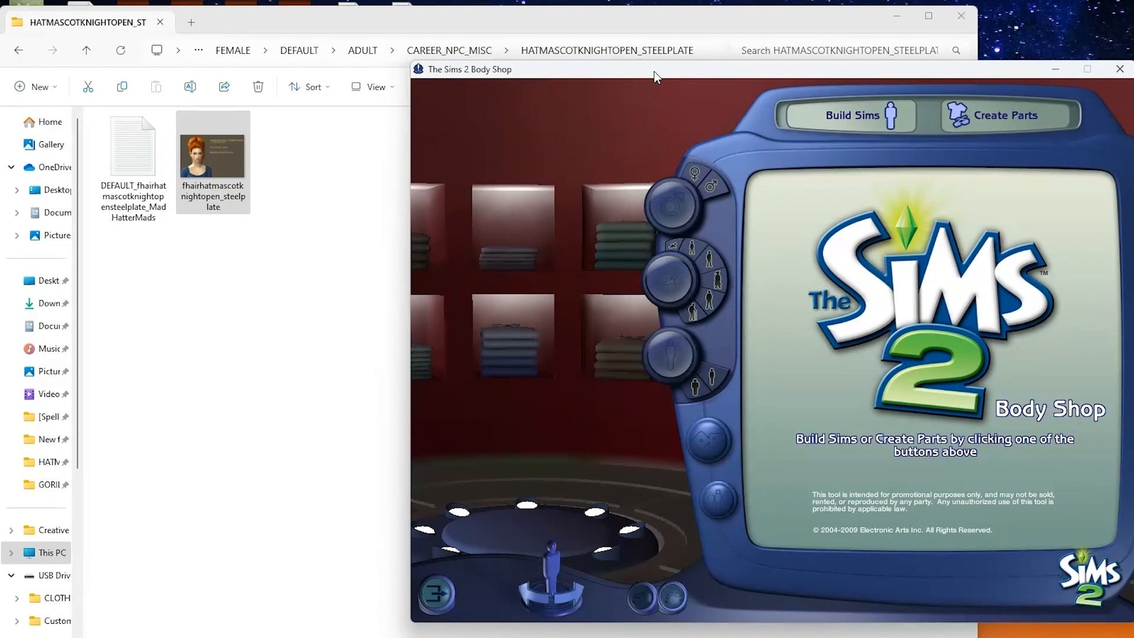
click(885, 112)
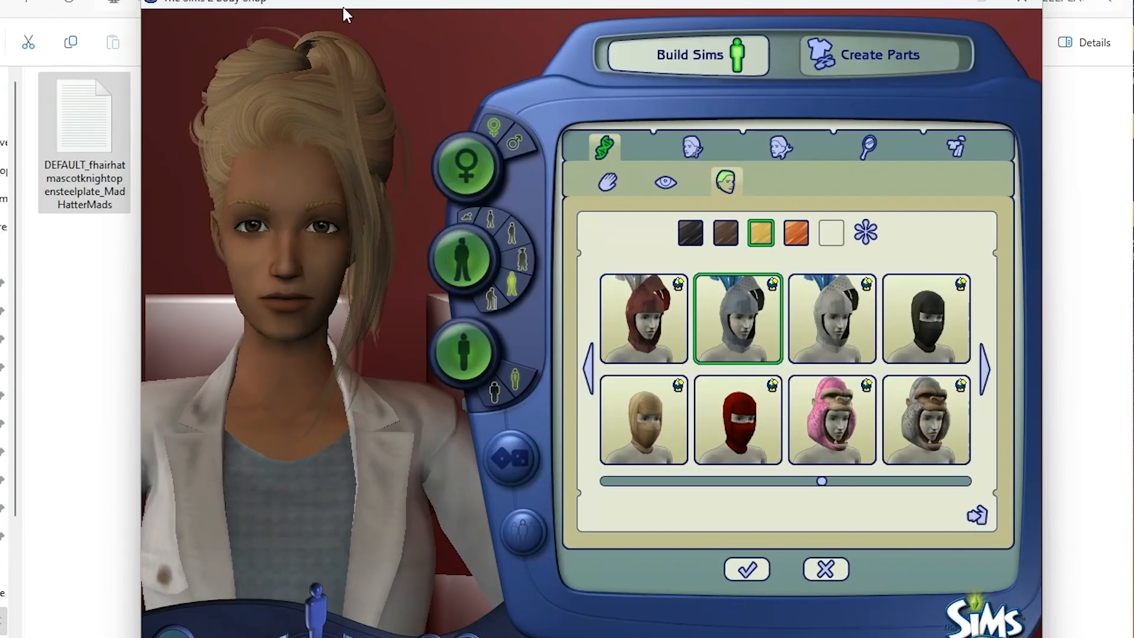
drag(344, 7, 336, 8)
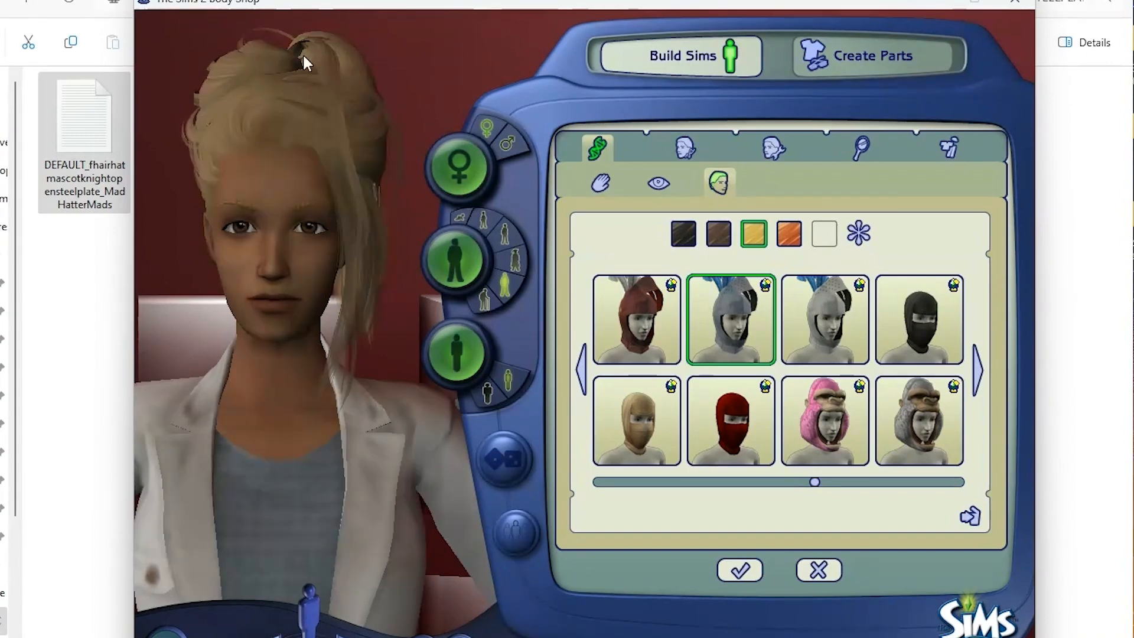
Preview the female Sim's upswept hairstyle at several life stages, including elder and young adult.
click(517, 261)
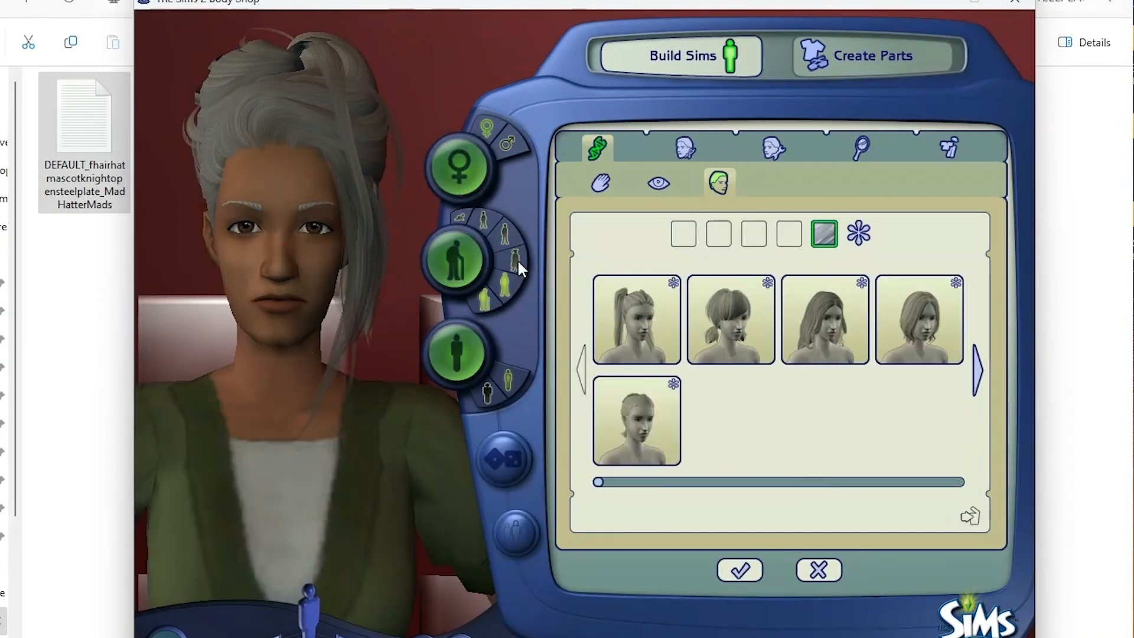
click(517, 260)
click(507, 236)
click(516, 263)
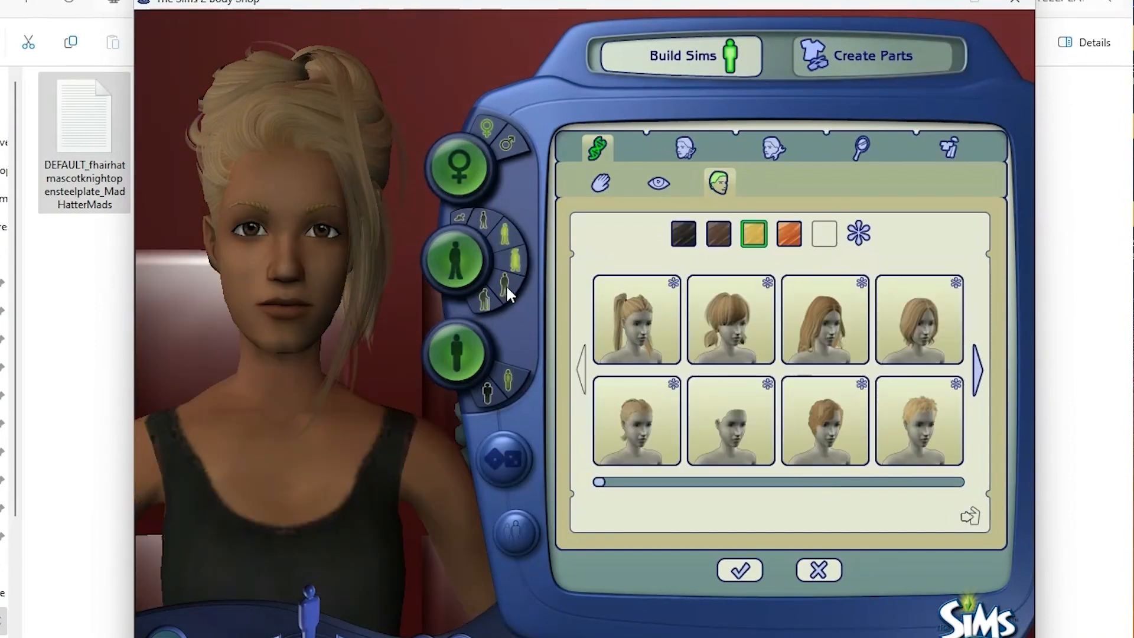
click(506, 285)
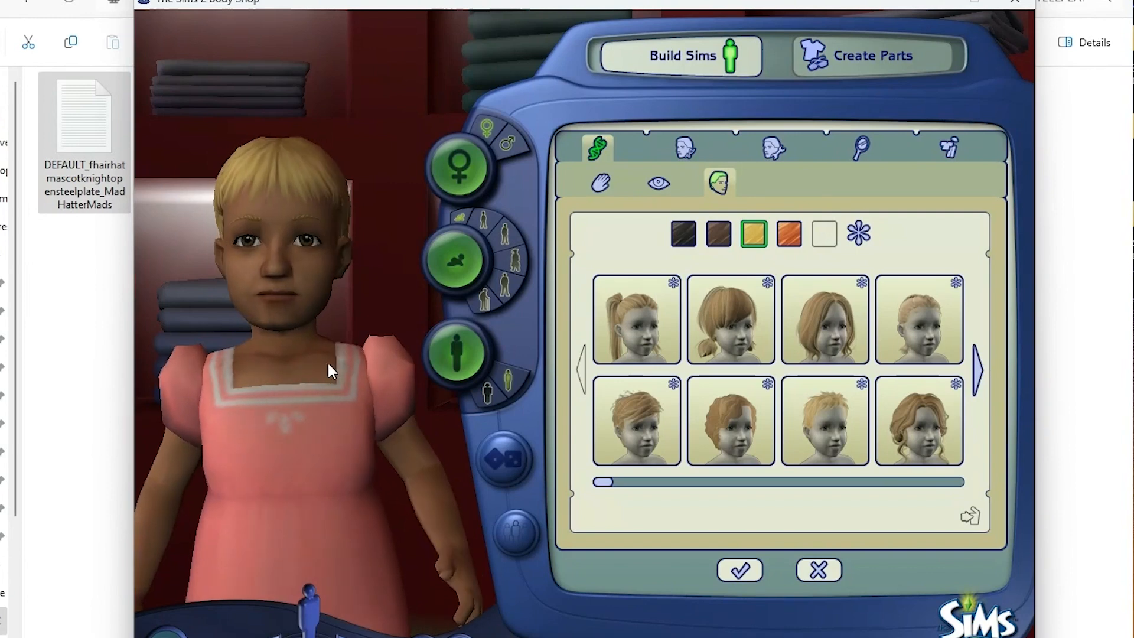
Preview the toddler hairstyles on the first catalogue page, including the pigtails, slicked-back, short and wavy styles.
click(727, 337)
click(731, 430)
click(653, 435)
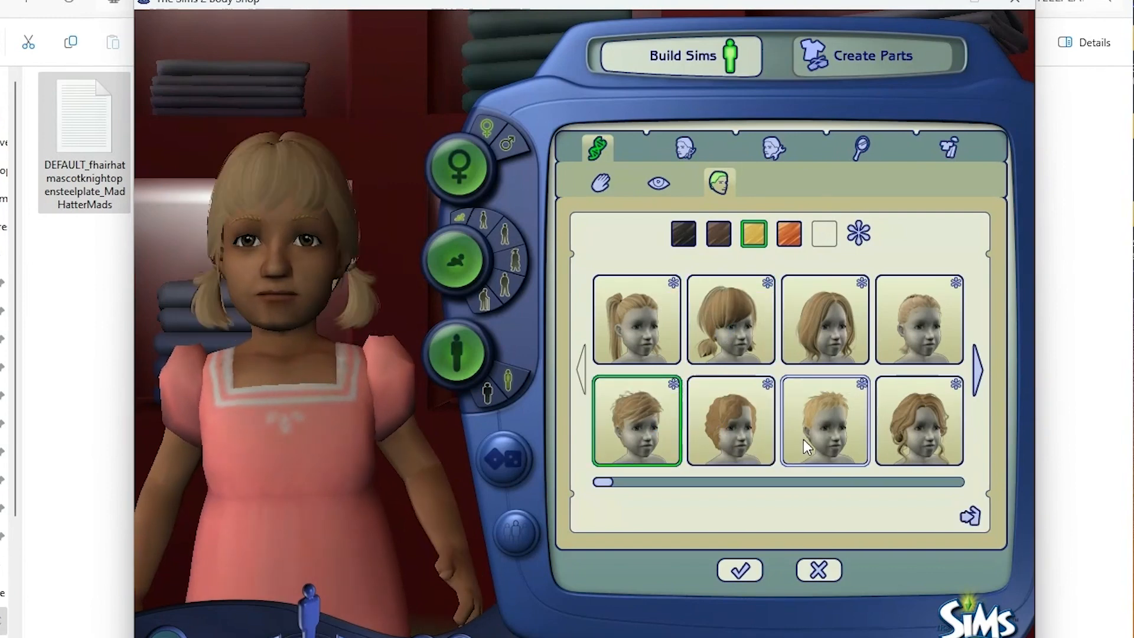
click(804, 438)
click(824, 319)
click(919, 319)
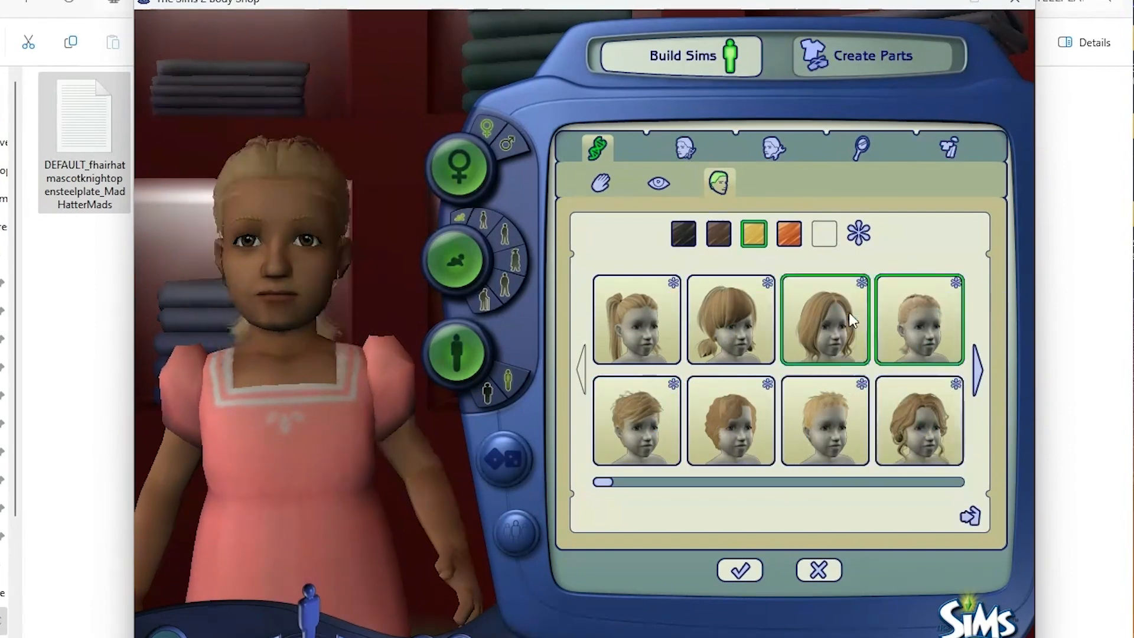
click(825, 421)
click(655, 331)
click(725, 408)
click(738, 339)
click(820, 436)
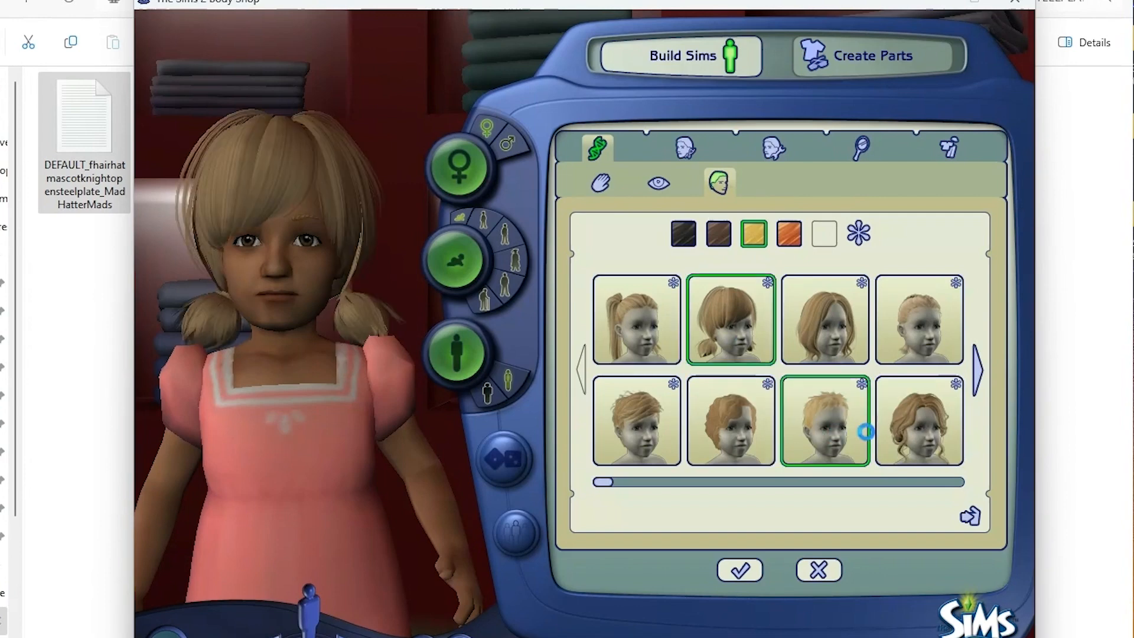
click(922, 422)
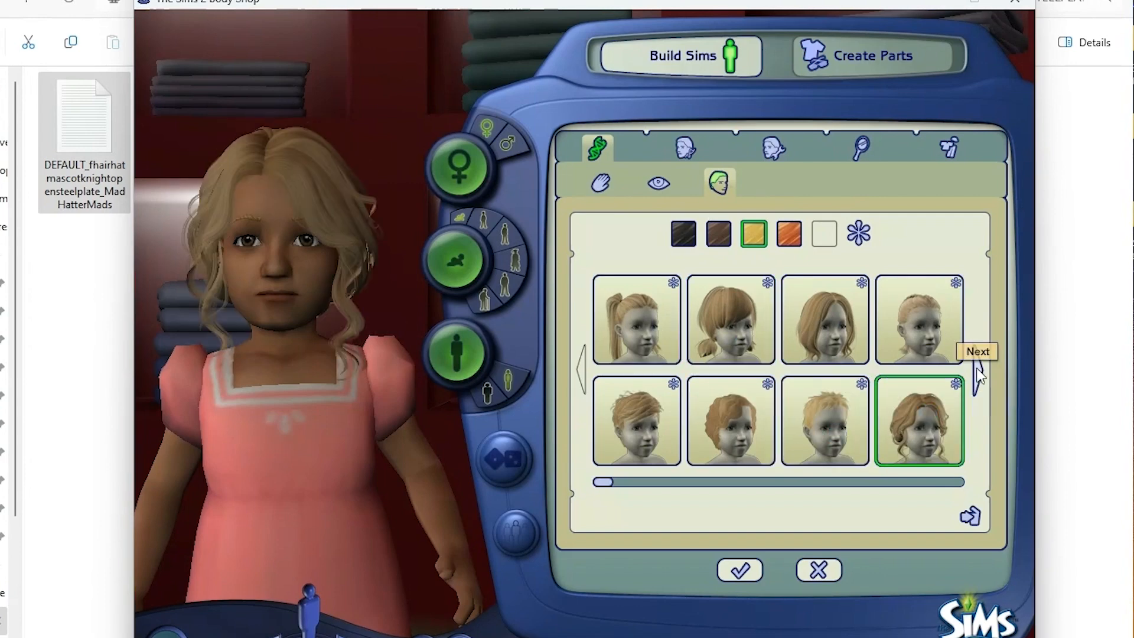
Preview the toddler hairstyles in the middle of the catalogue, including the high pigtails, fringed bob and curly updo.
click(978, 372)
click(506, 284)
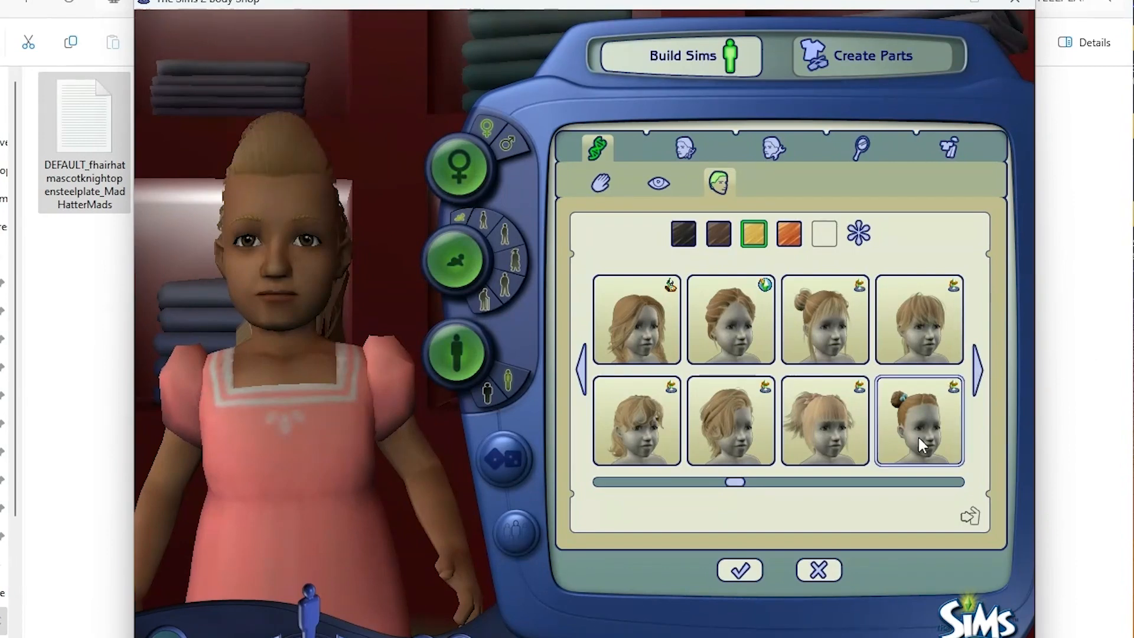
click(803, 435)
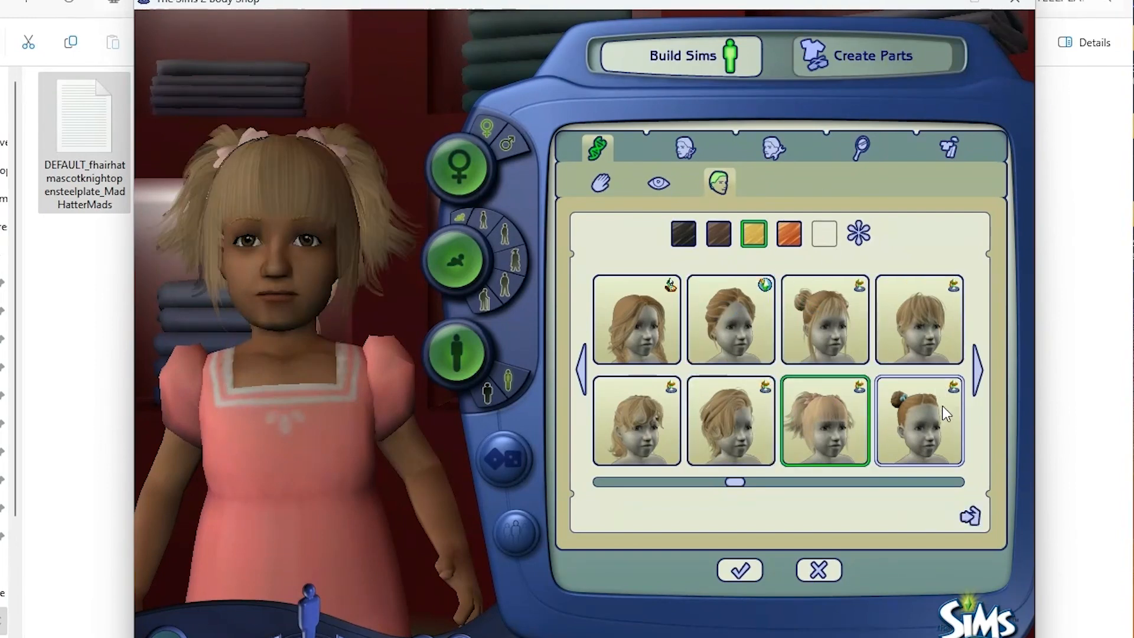
click(673, 316)
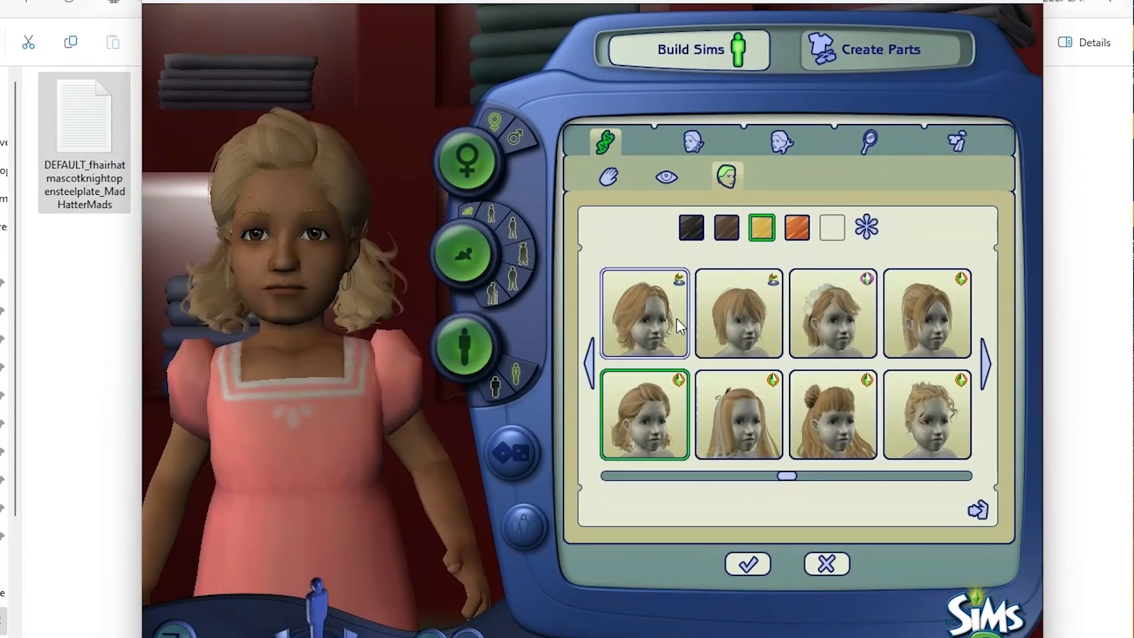
click(739, 325)
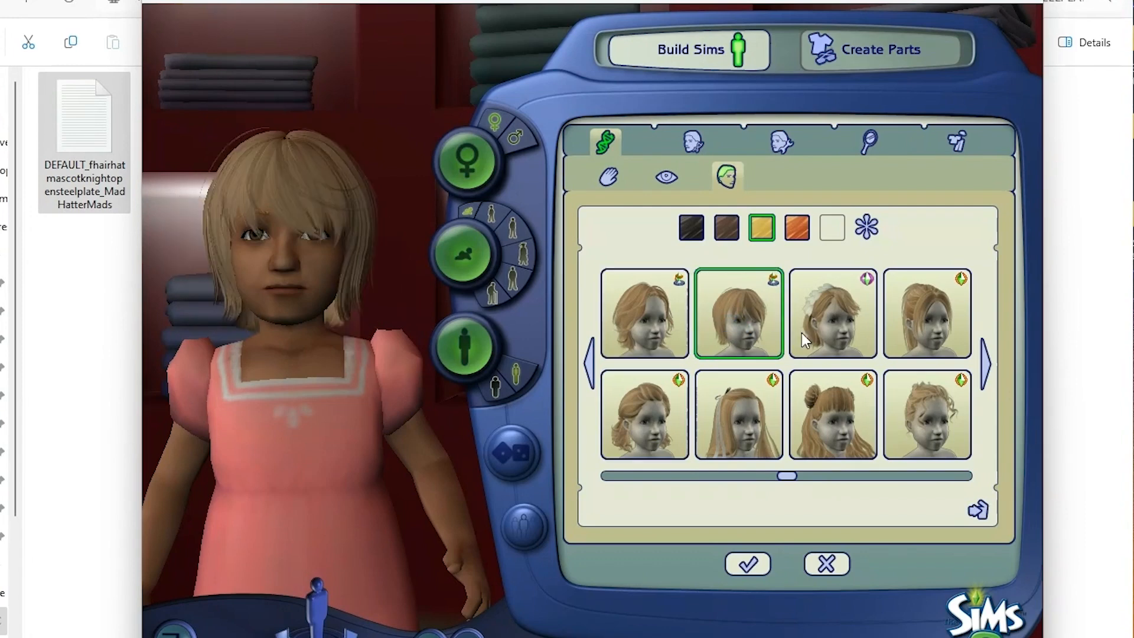
click(804, 339)
click(903, 346)
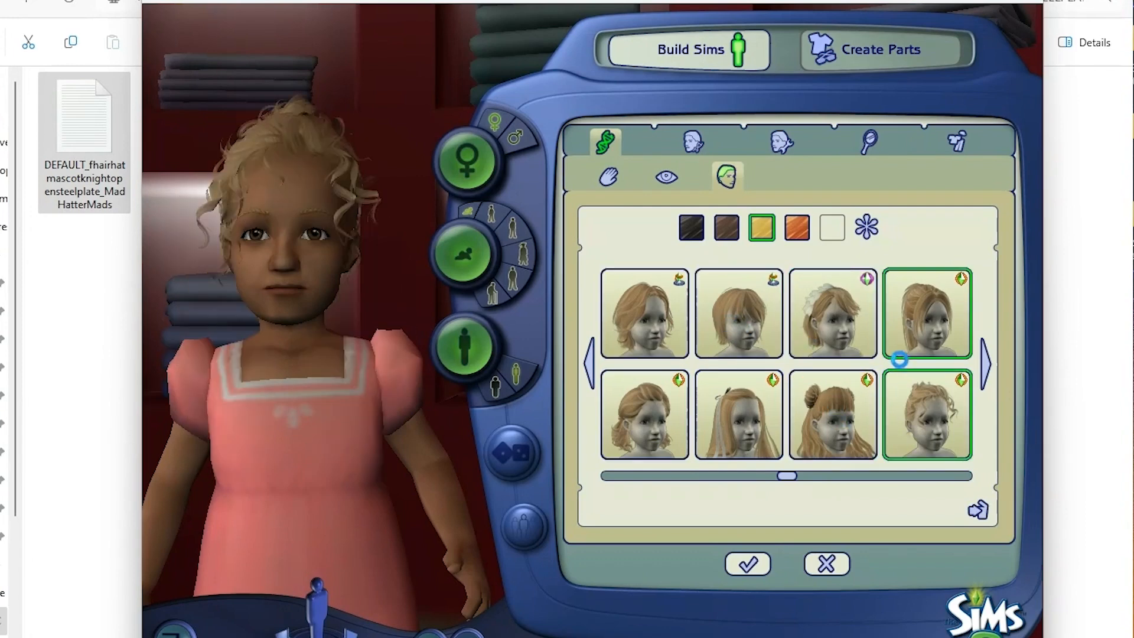
click(861, 454)
click(936, 443)
Preview the side-swept, fringed and short toddler hairstyles on the following catalogue page.
click(985, 363)
click(781, 313)
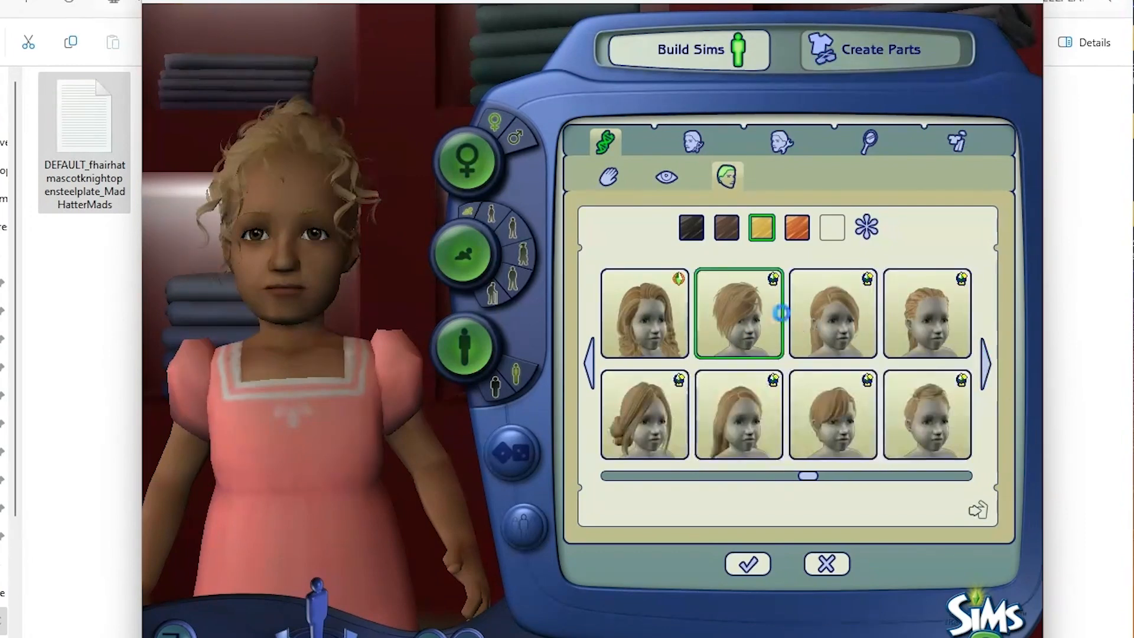
click(928, 432)
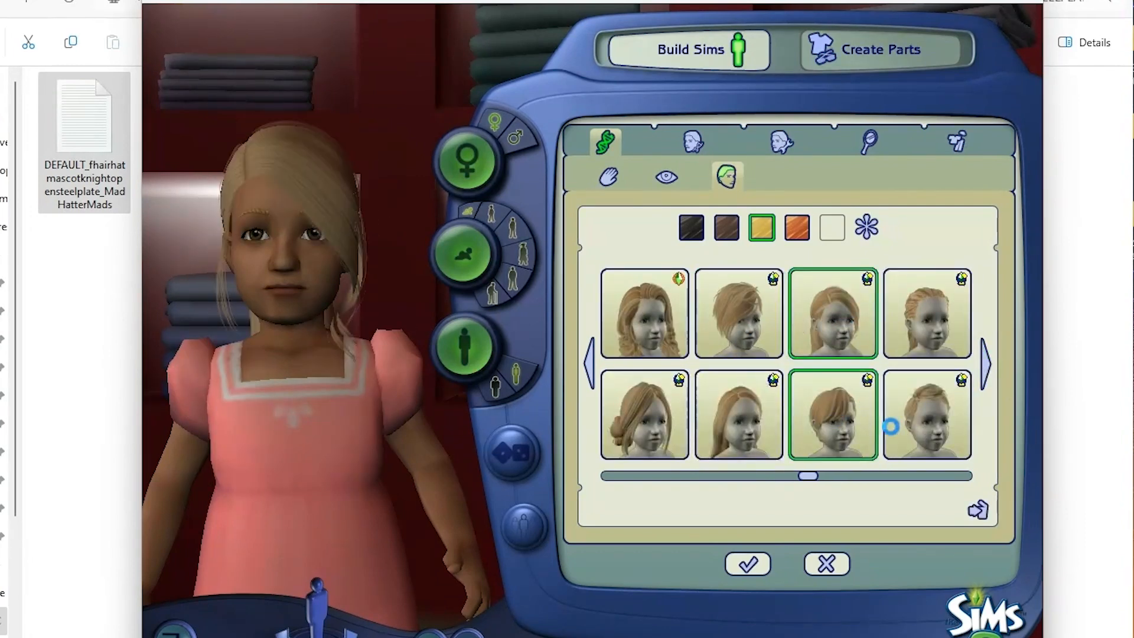
Preview the toddler's two-bun, blunt-fringe, high-ponytail, beanie and long curly hairstyles.
click(985, 365)
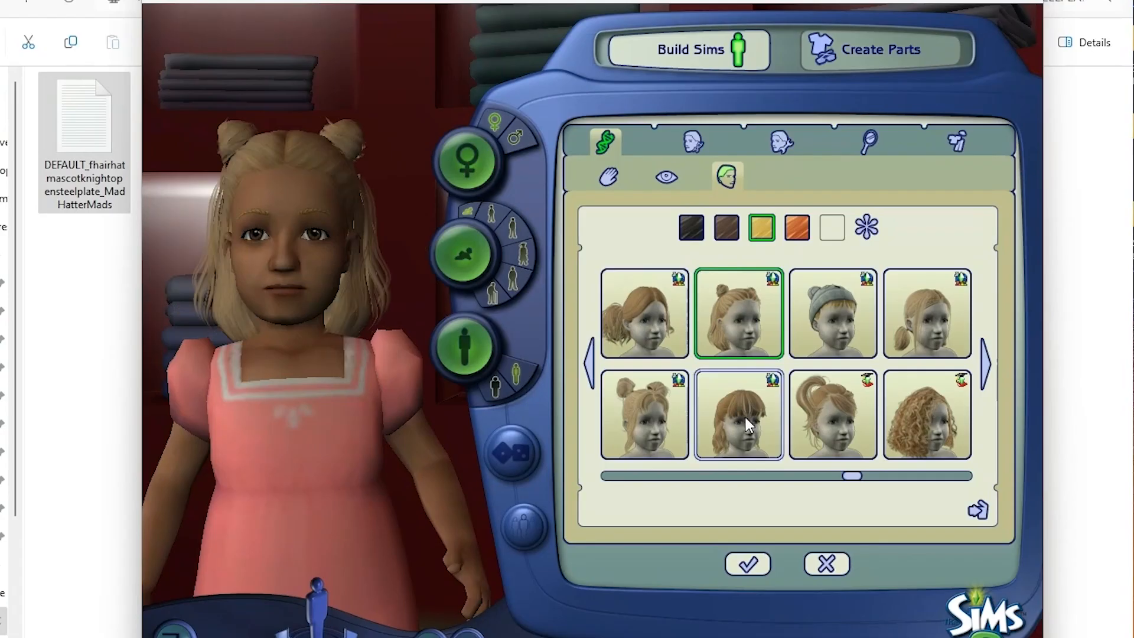
click(744, 415)
click(641, 414)
click(827, 423)
click(870, 324)
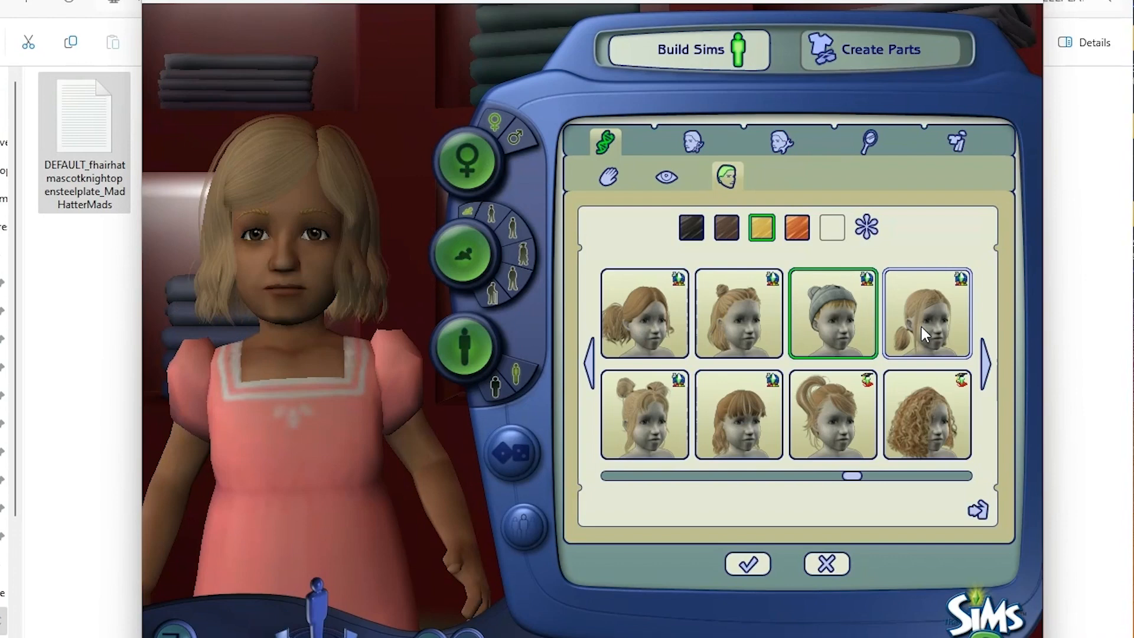
click(928, 414)
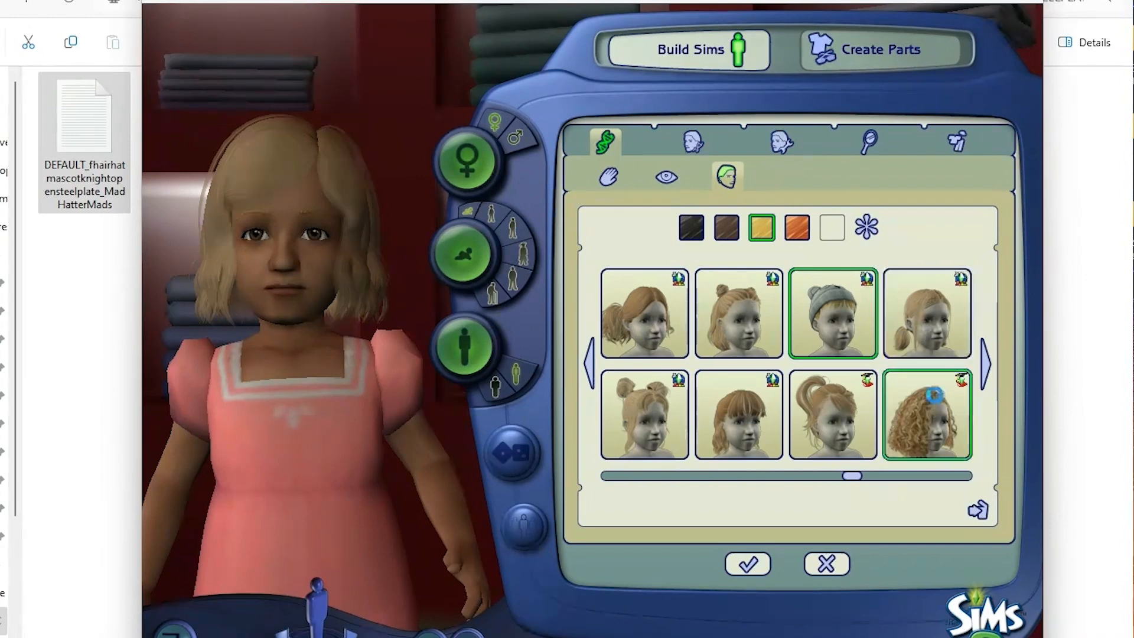
Preview the toddler's tousled short, spiky, side-swept and wavy hairstyles on the next page.
click(985, 372)
click(921, 325)
click(738, 322)
click(644, 331)
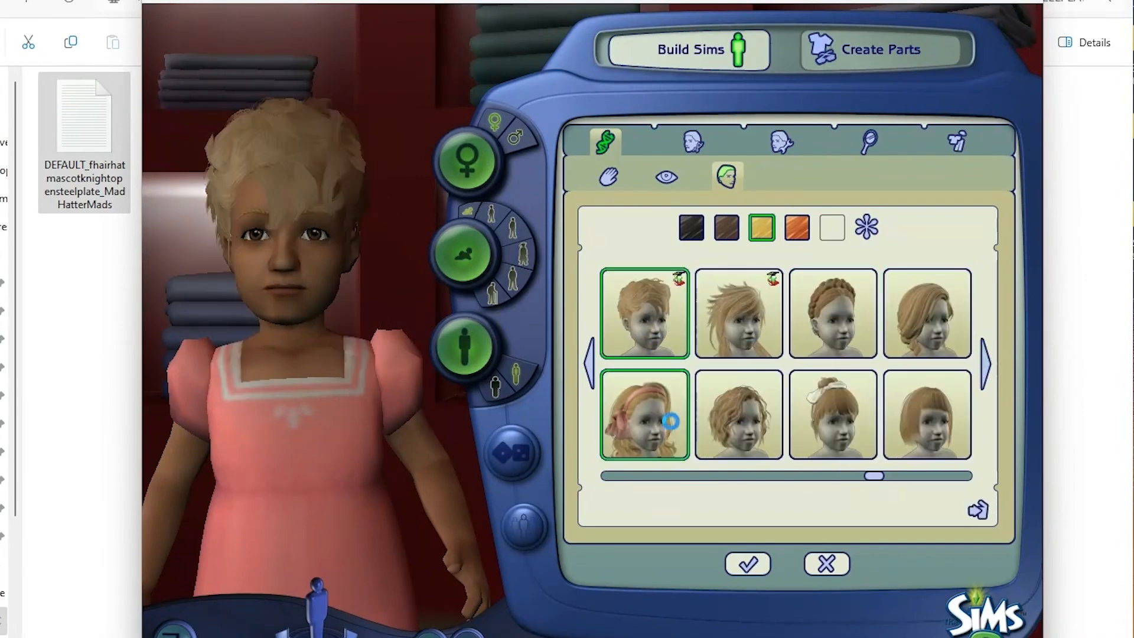
click(751, 419)
Compare the short and fringed styles with the long straight hair, leaving the long straight hair on the toddler.
click(827, 328)
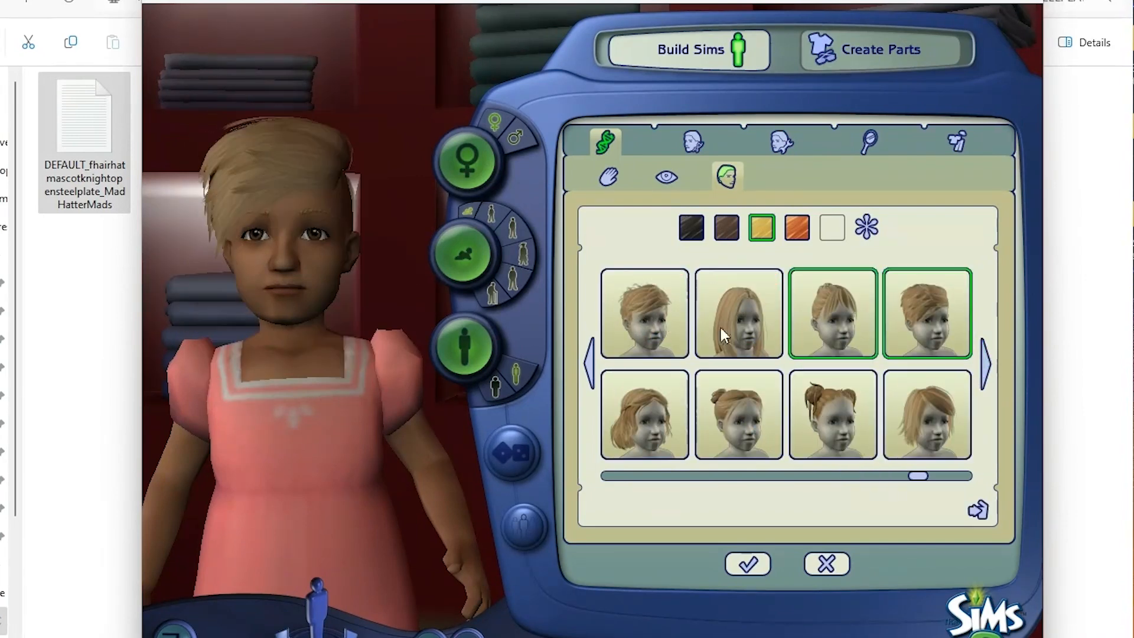
click(721, 327)
click(650, 320)
click(732, 336)
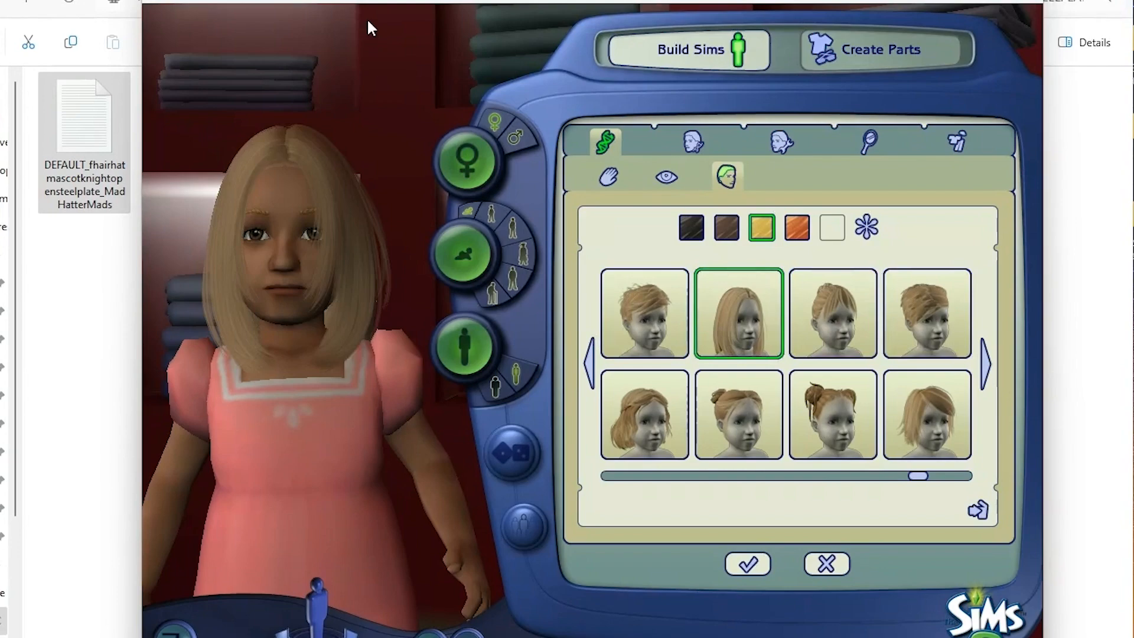
Inspect the long straight hair in profile and on the child life stage, and return to the toddler.
drag(369, 26, 327, 1)
drag(301, 236, 200, 243)
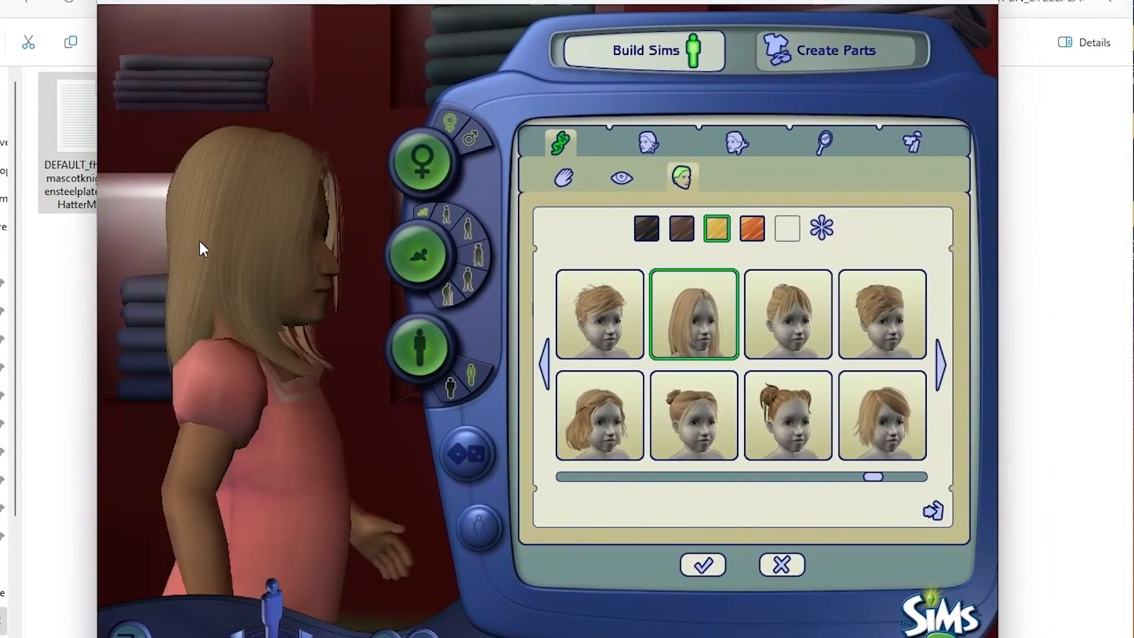
click(447, 213)
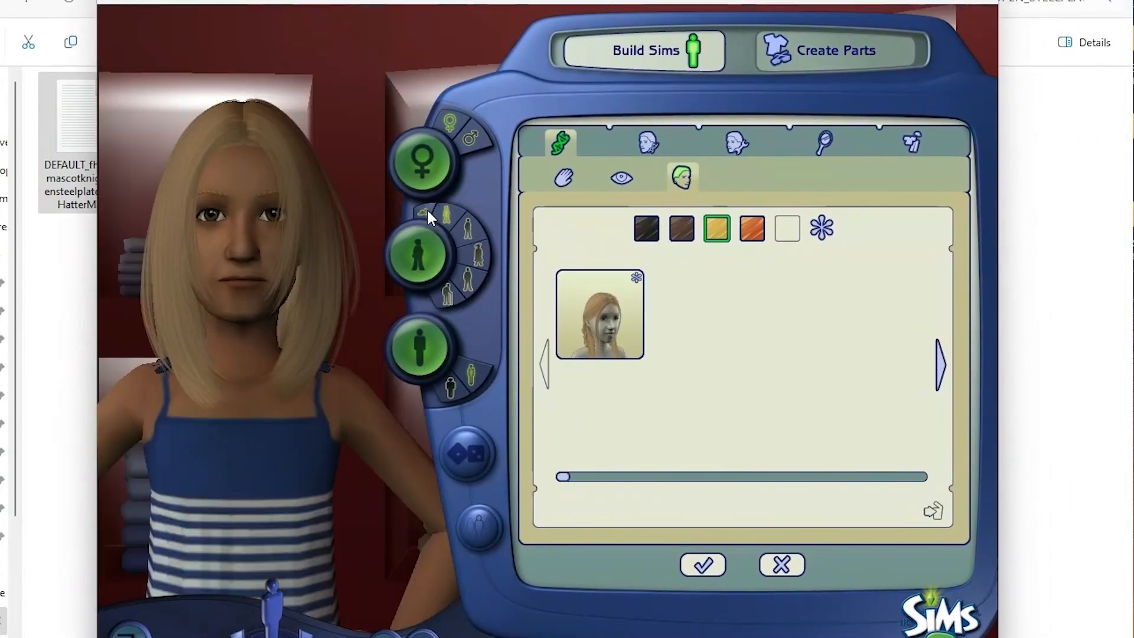
click(427, 210)
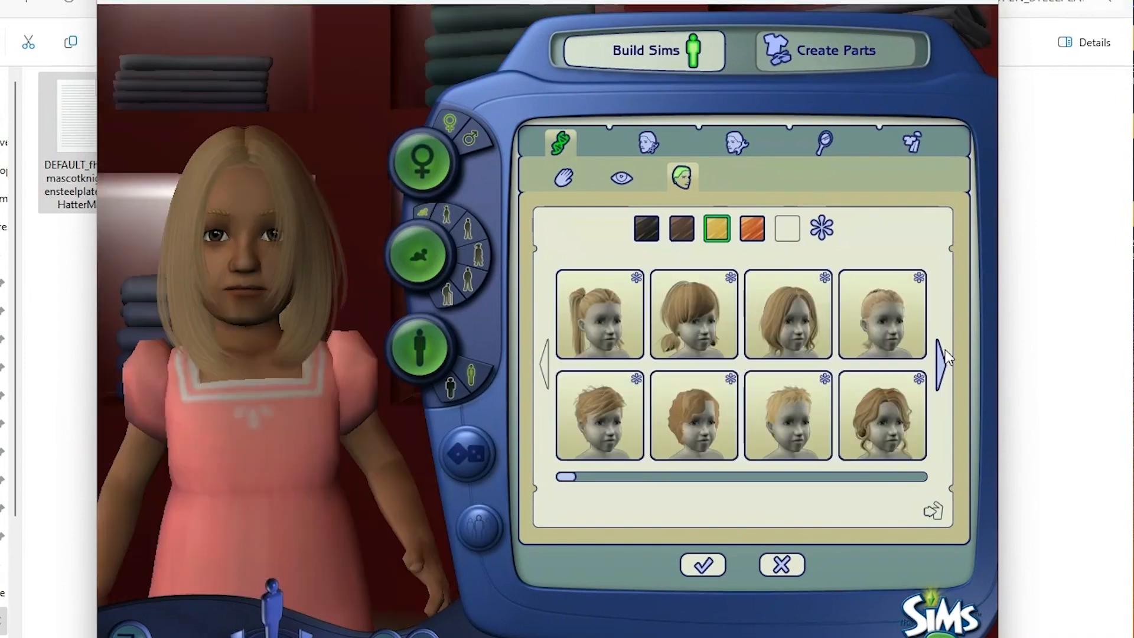
Preview the short fringed hair and the side-parted bob from the second page of toddler hairstyles.
click(944, 373)
click(883, 413)
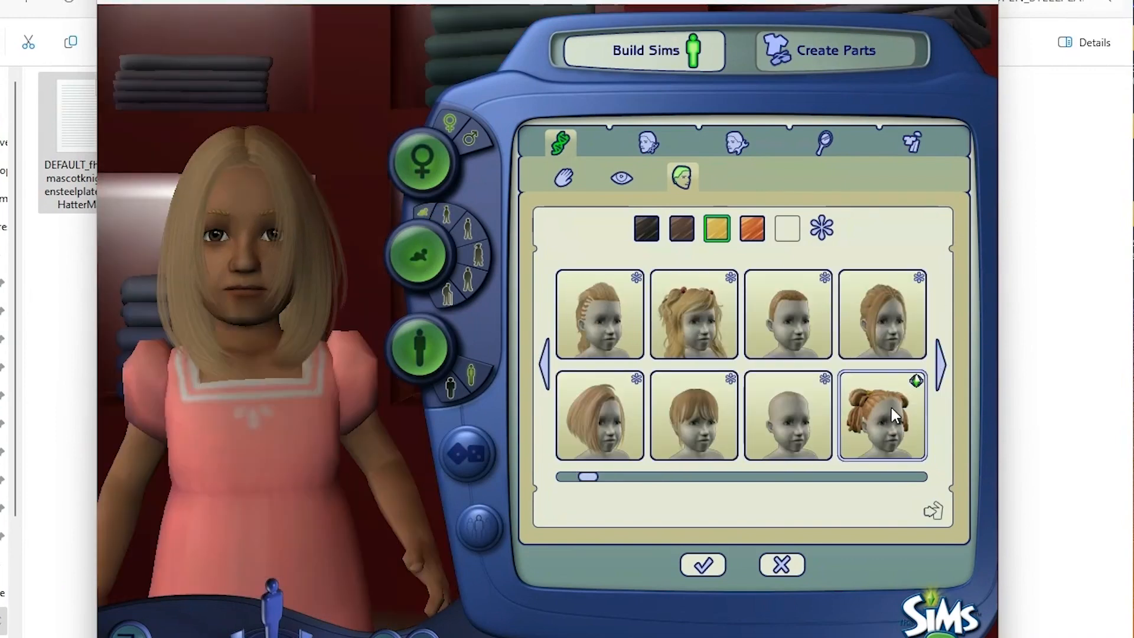
click(694, 417)
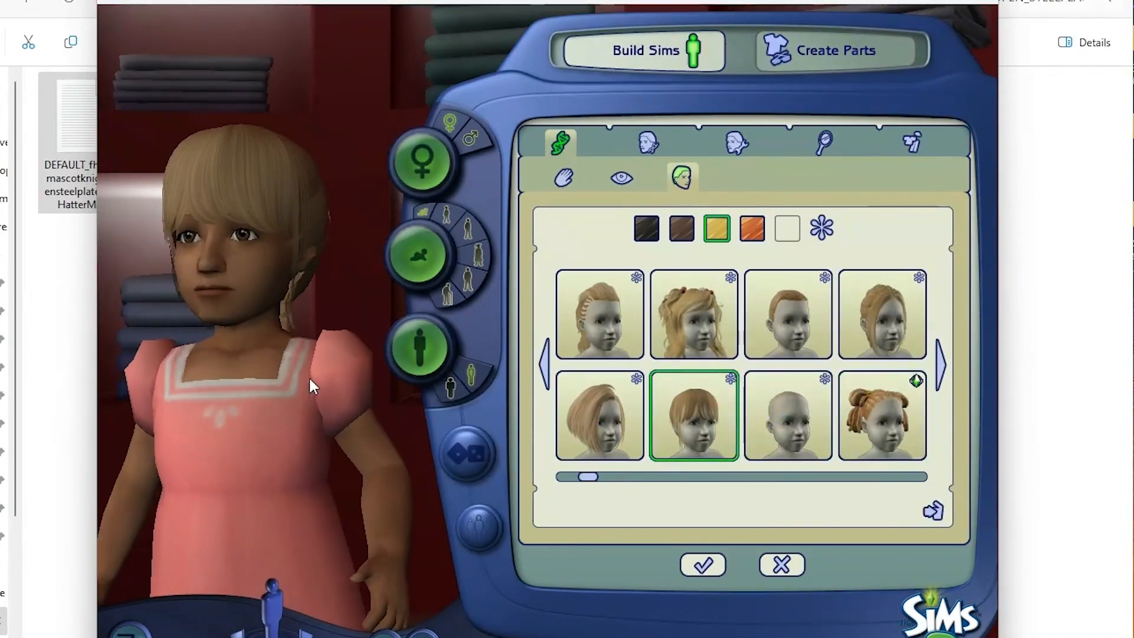
click(570, 420)
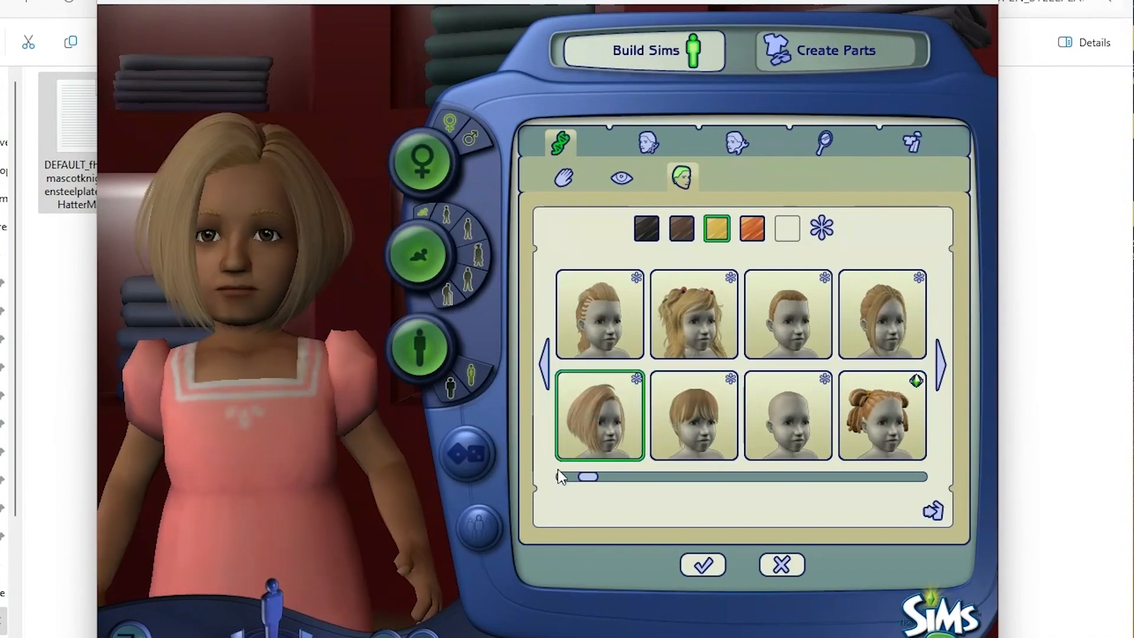
Preview the toddler's long loose, voluminous curly updo and side-parted hairstyles near the end of the catalogue.
drag(583, 479, 854, 477)
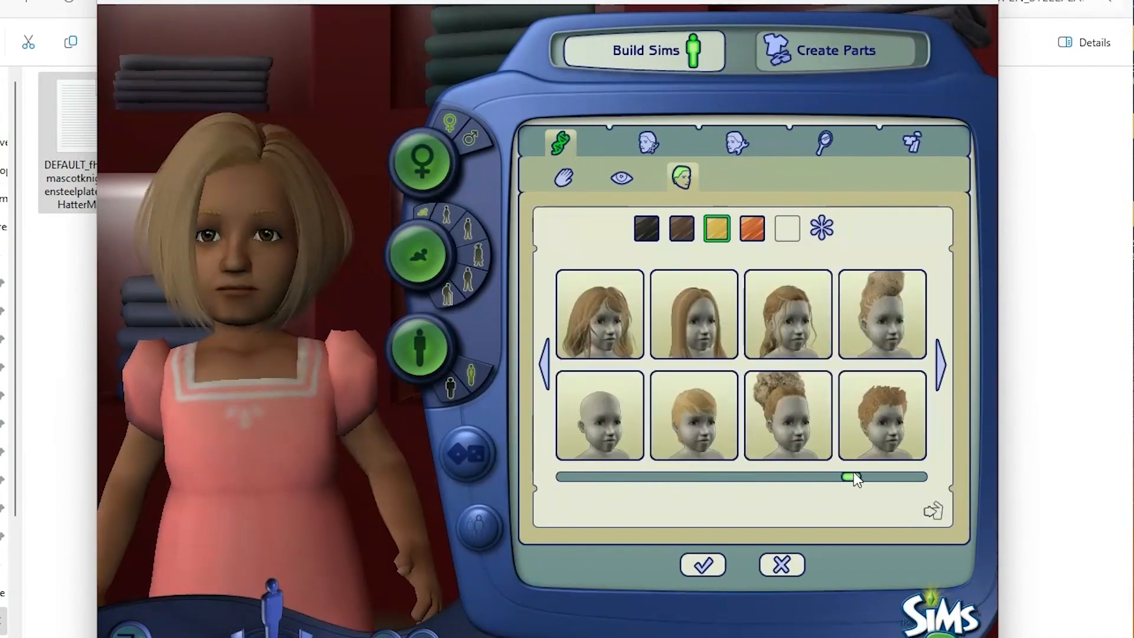
click(603, 312)
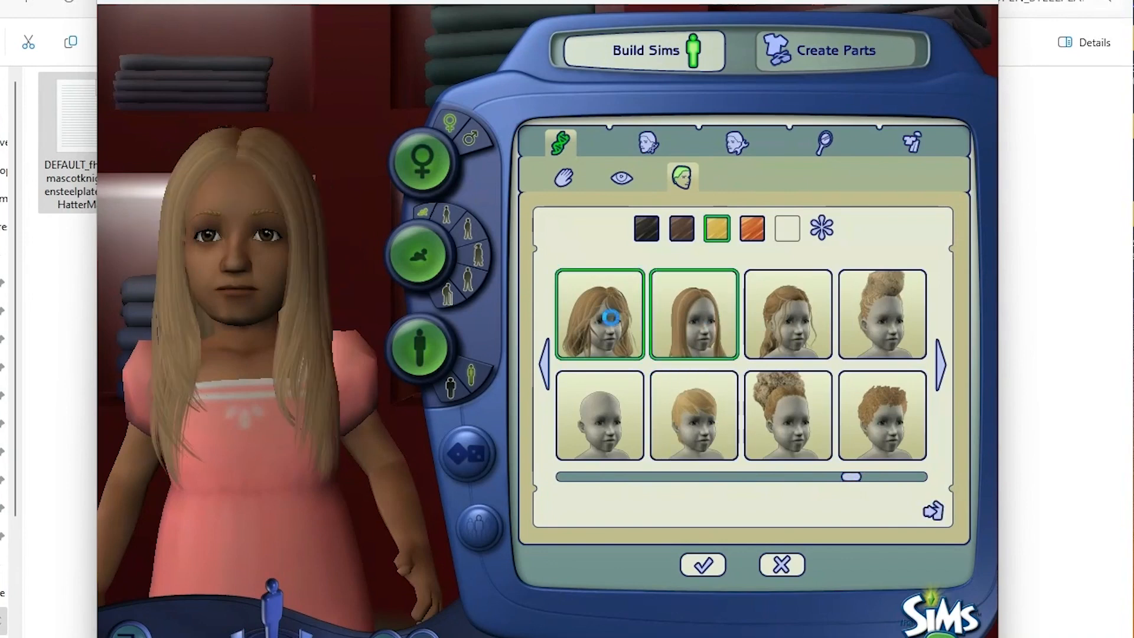
click(792, 422)
click(941, 364)
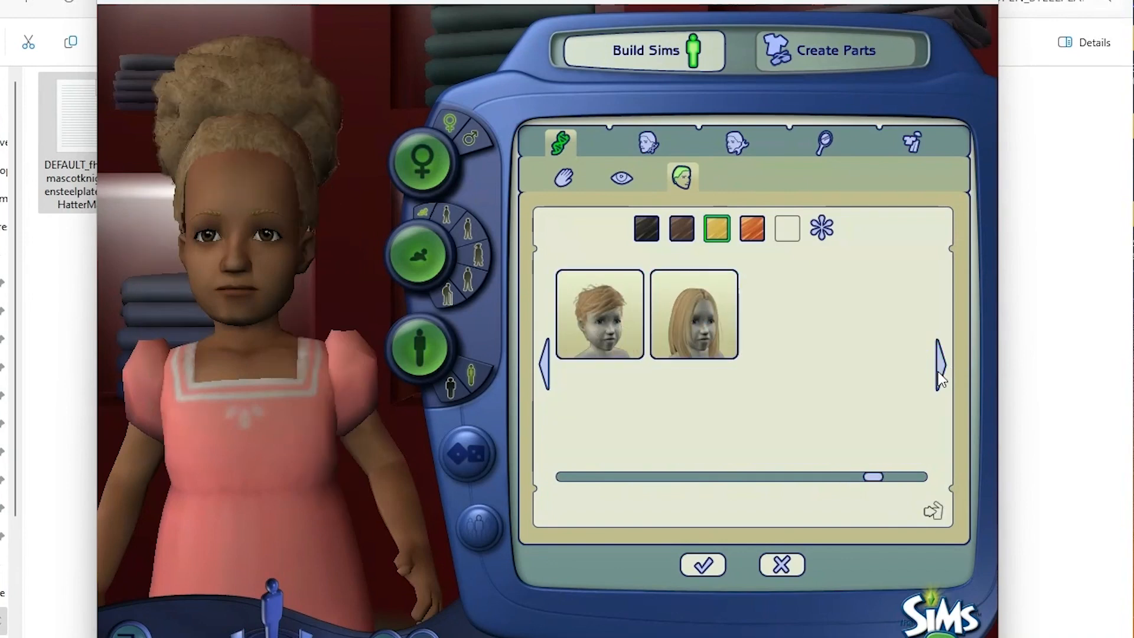
click(813, 428)
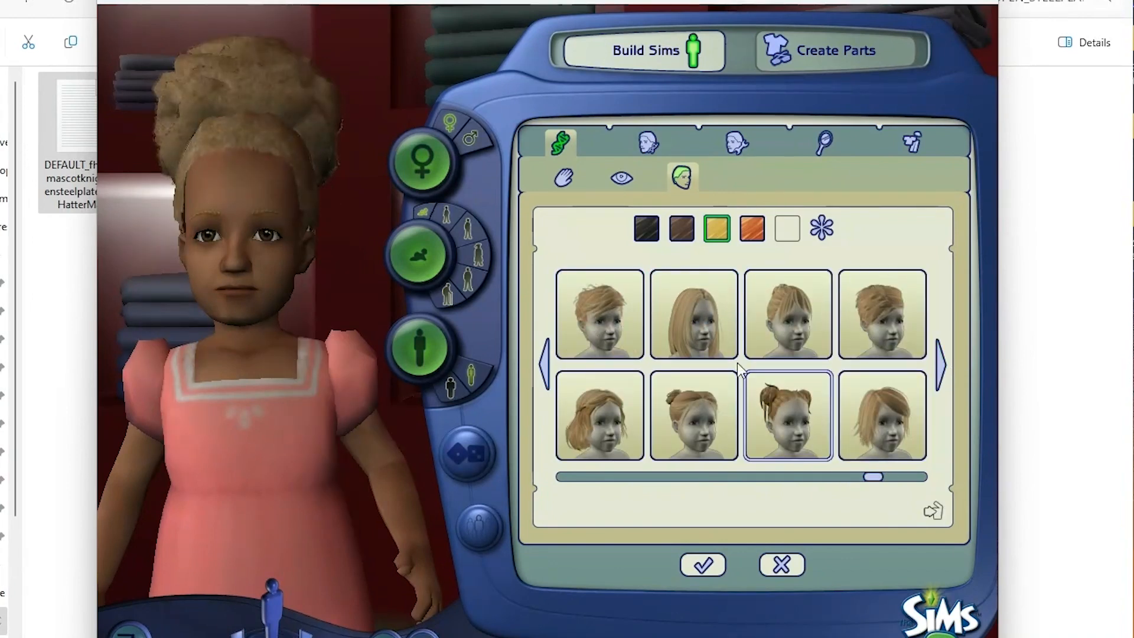
click(882, 415)
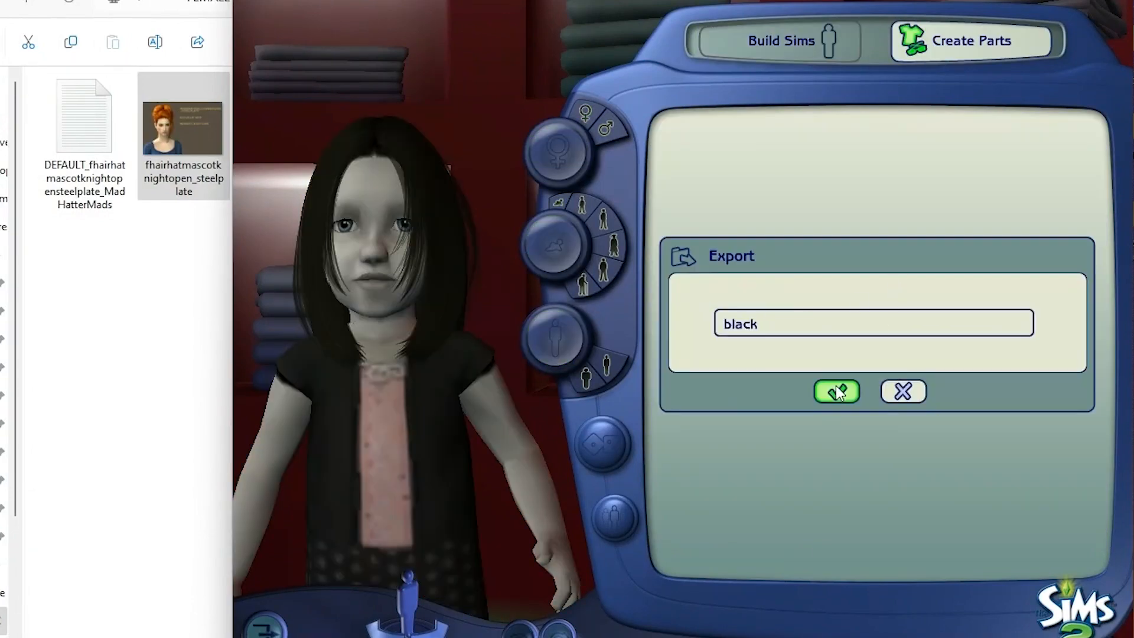
Export the toddler's black hair textures under the name black.
click(834, 389)
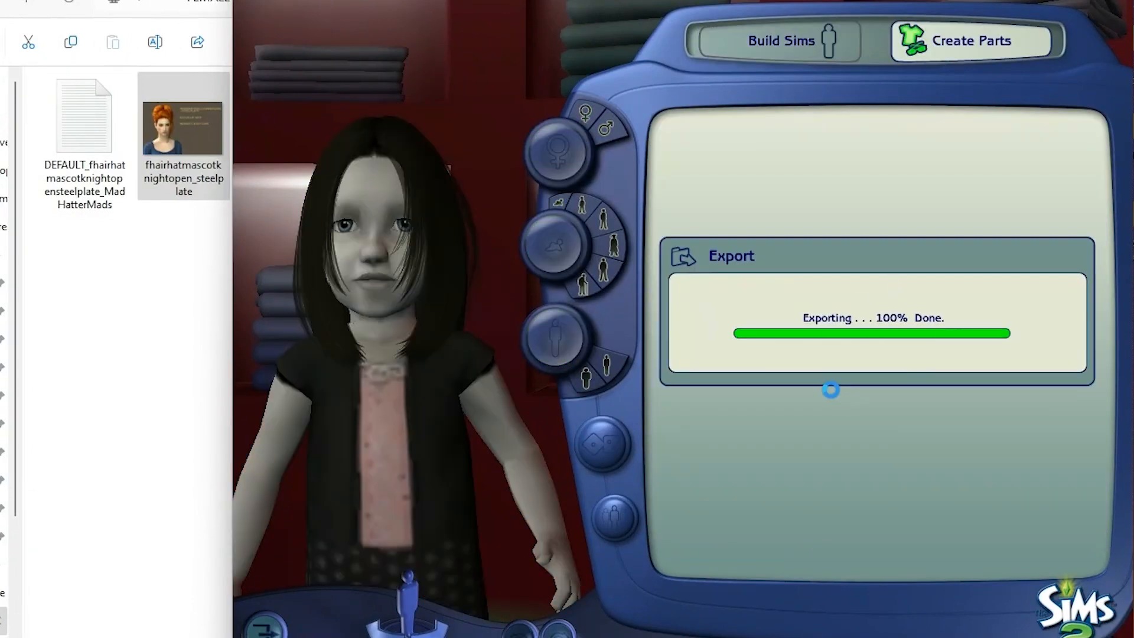
Close the exported black project, start a new hair project and select the toddler's long straight hairstyle in brown.
click(916, 555)
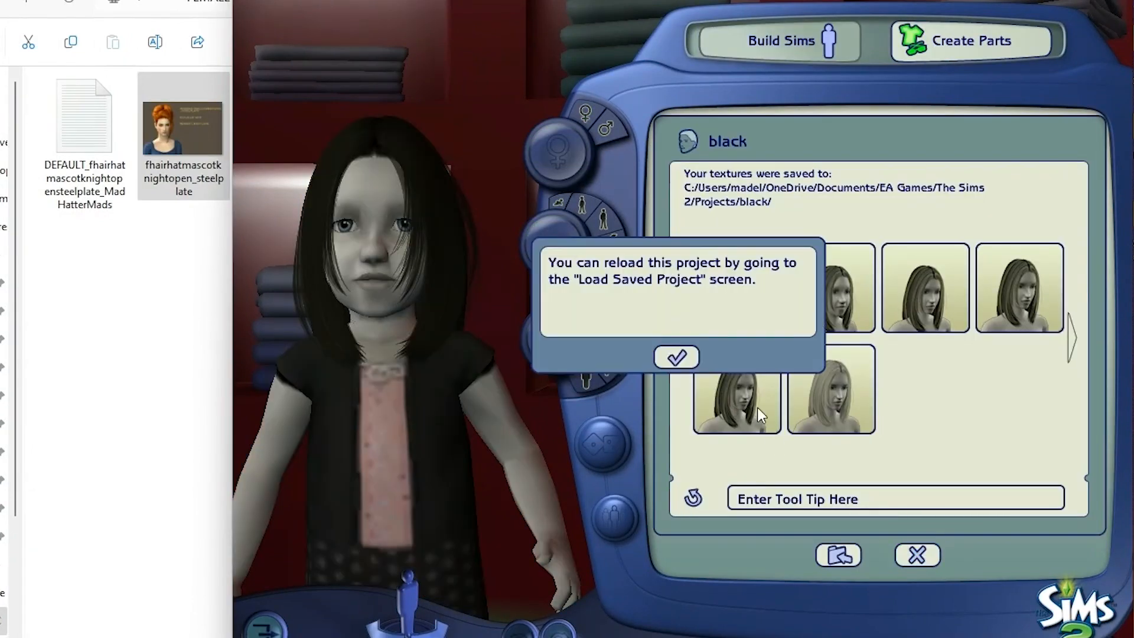
click(673, 355)
click(833, 274)
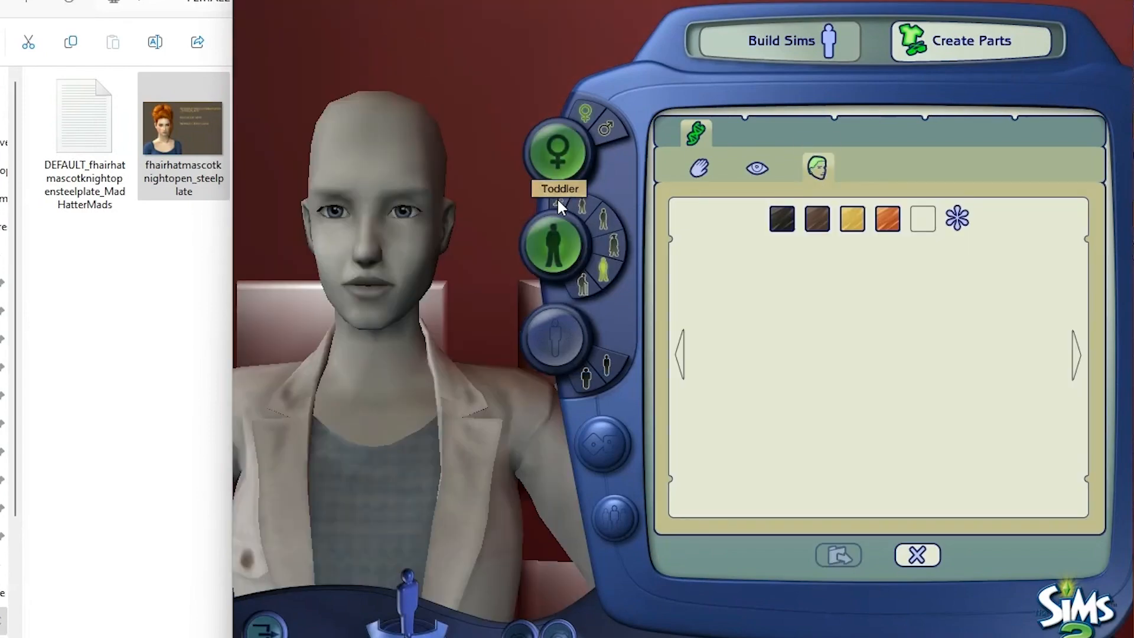
click(559, 204)
click(818, 219)
drag(699, 469, 1010, 469)
click(830, 305)
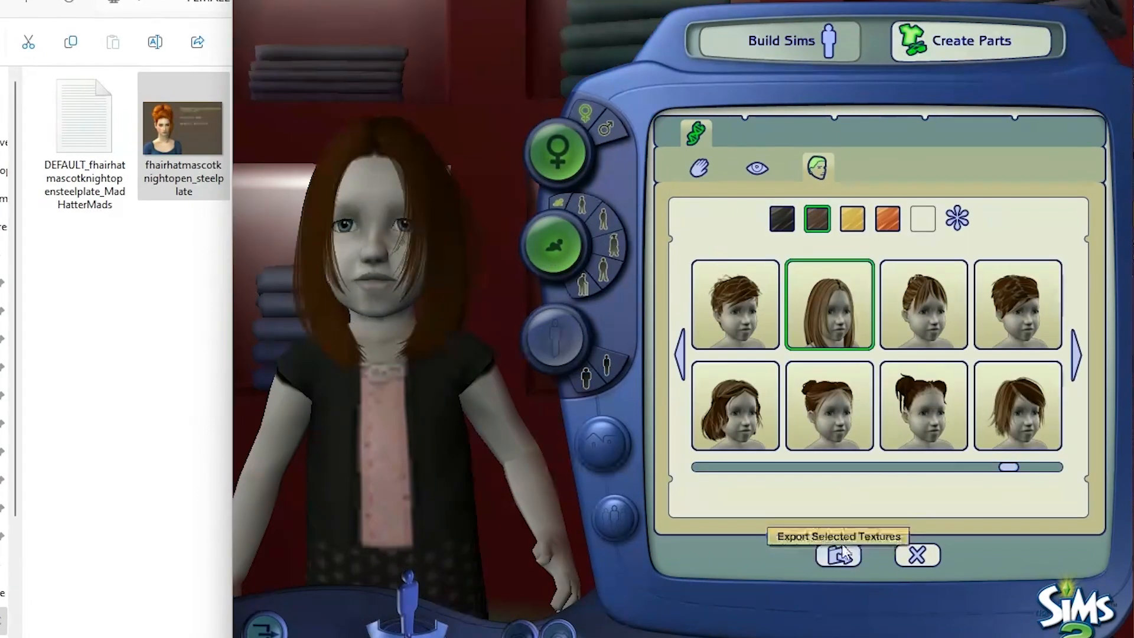
Export the selected brown hair textures under the name brown.
click(844, 554)
click(812, 329)
text(b)
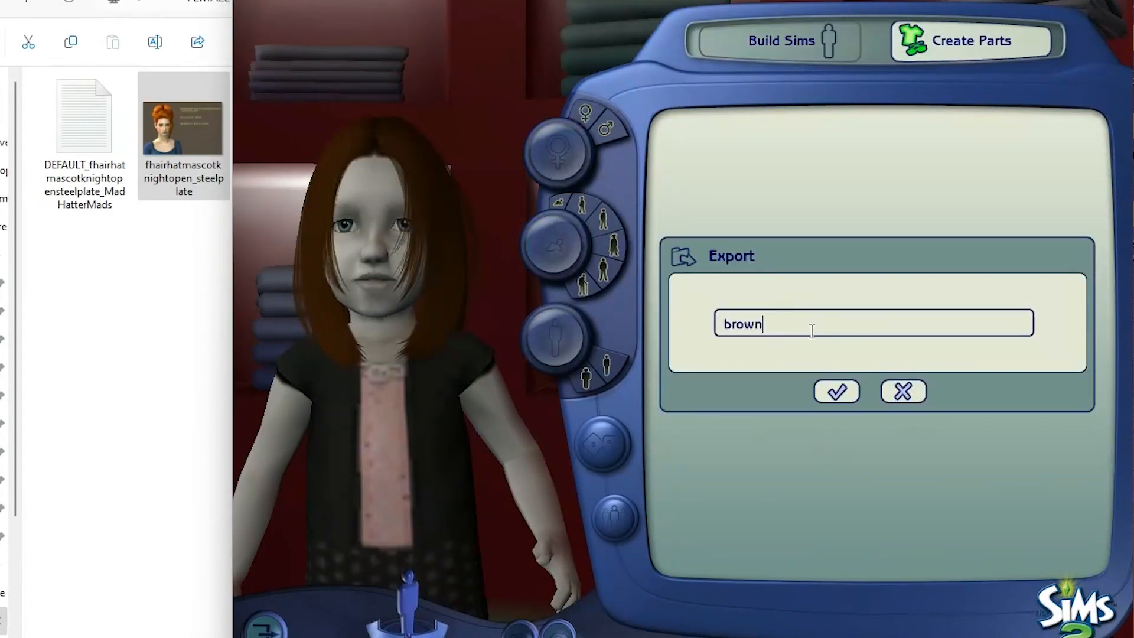
text(rown)
click(836, 392)
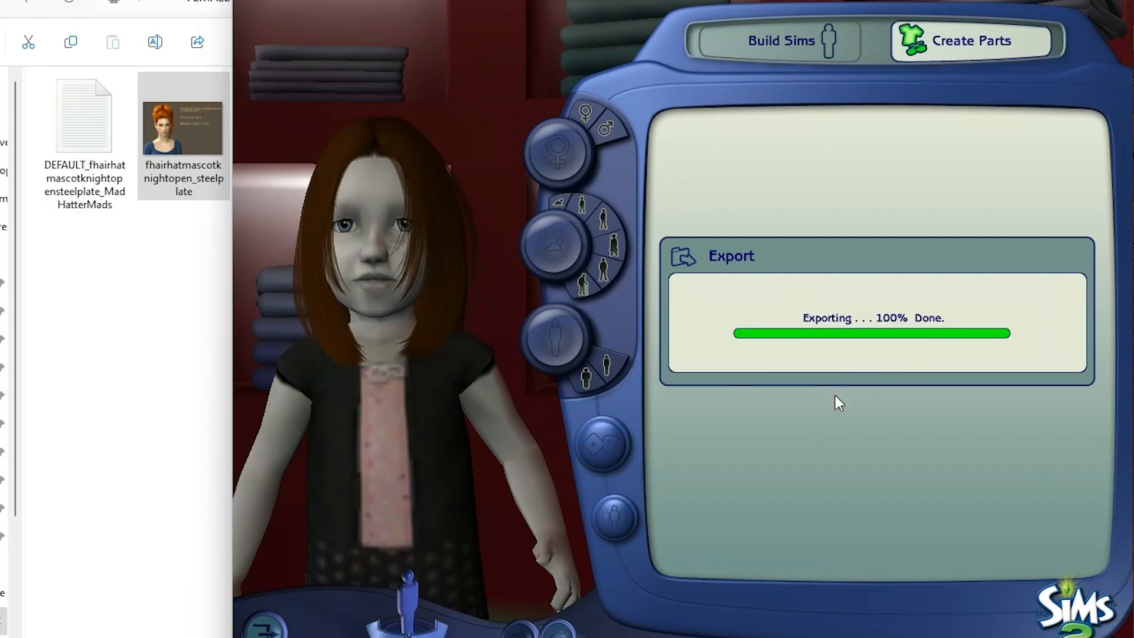
Close the brown project, start a new hair project and select the same long straight toddler hairstyle in blond.
click(928, 557)
click(676, 357)
click(558, 202)
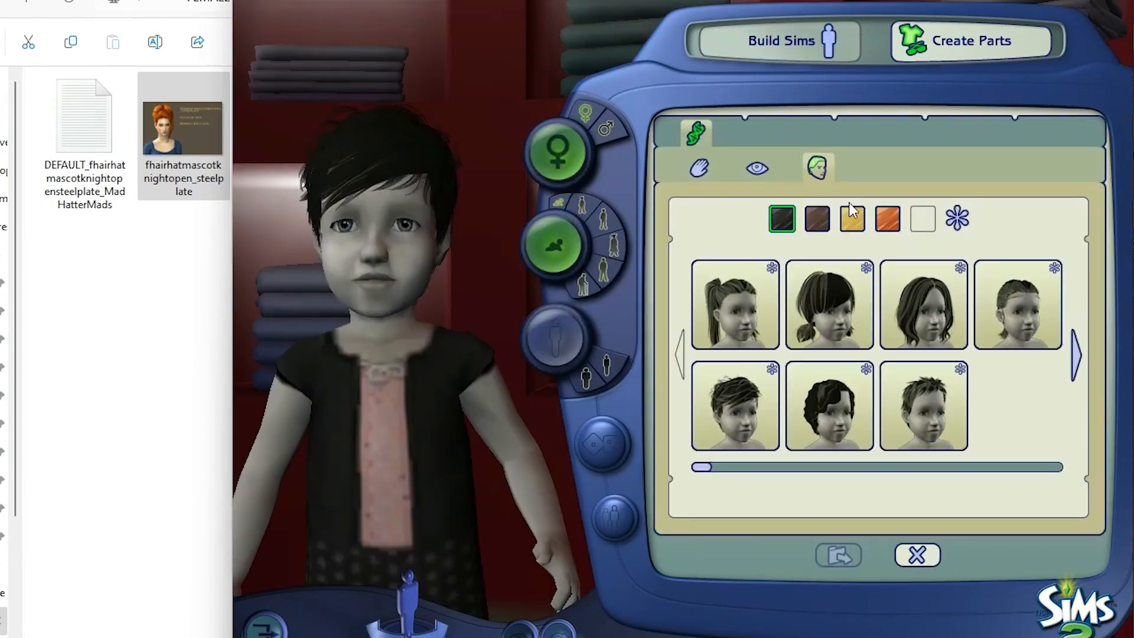
click(852, 217)
drag(702, 467, 972, 469)
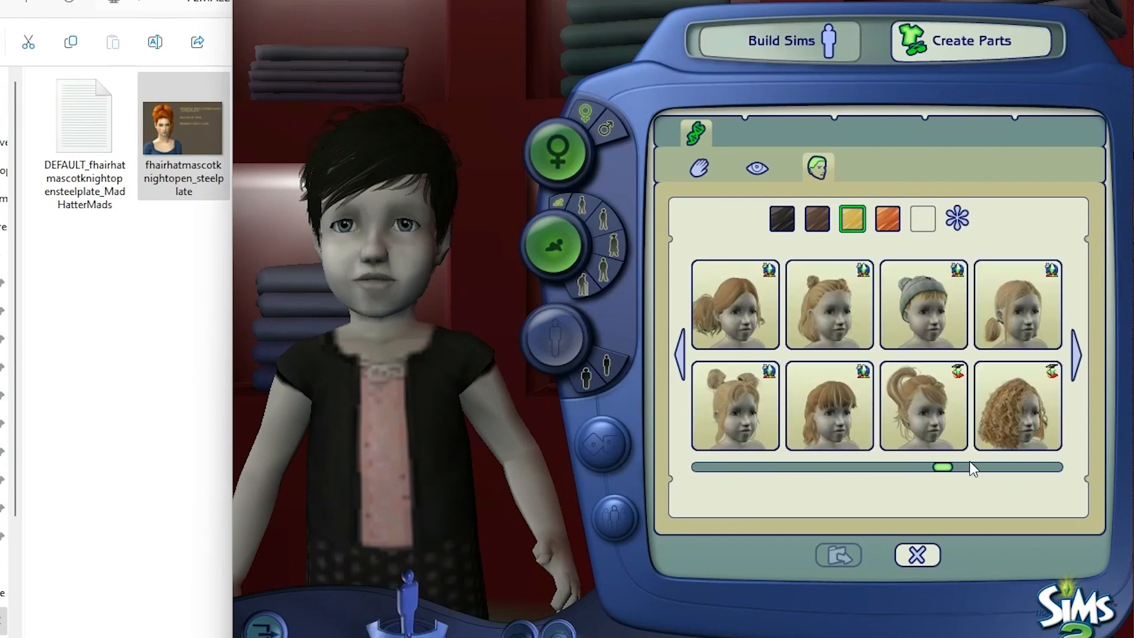
click(1079, 352)
click(1078, 353)
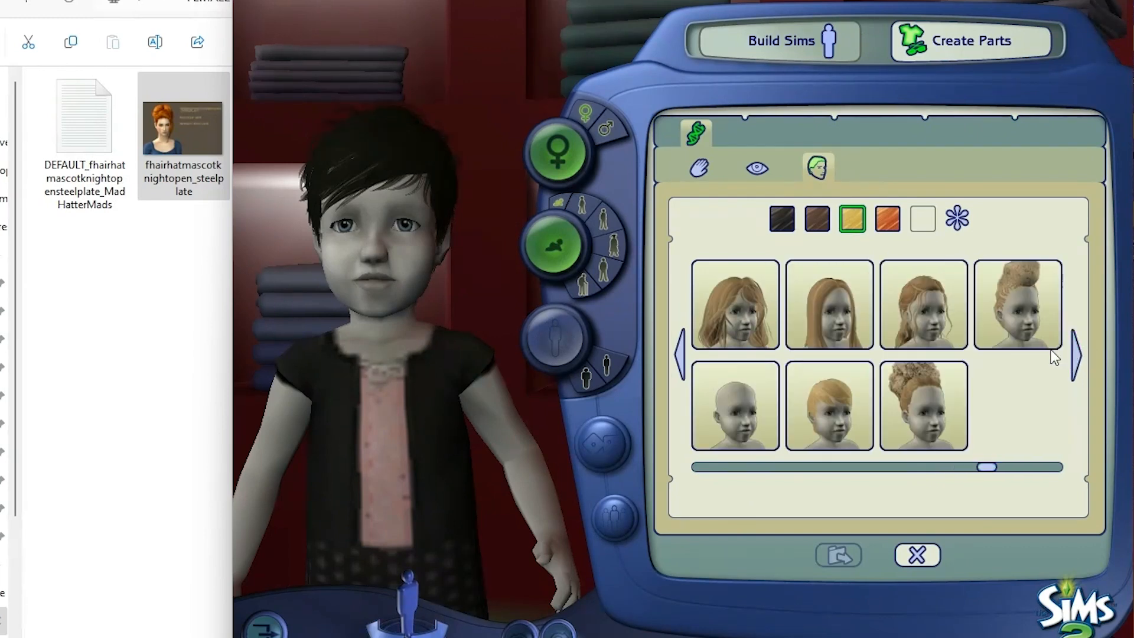
click(827, 312)
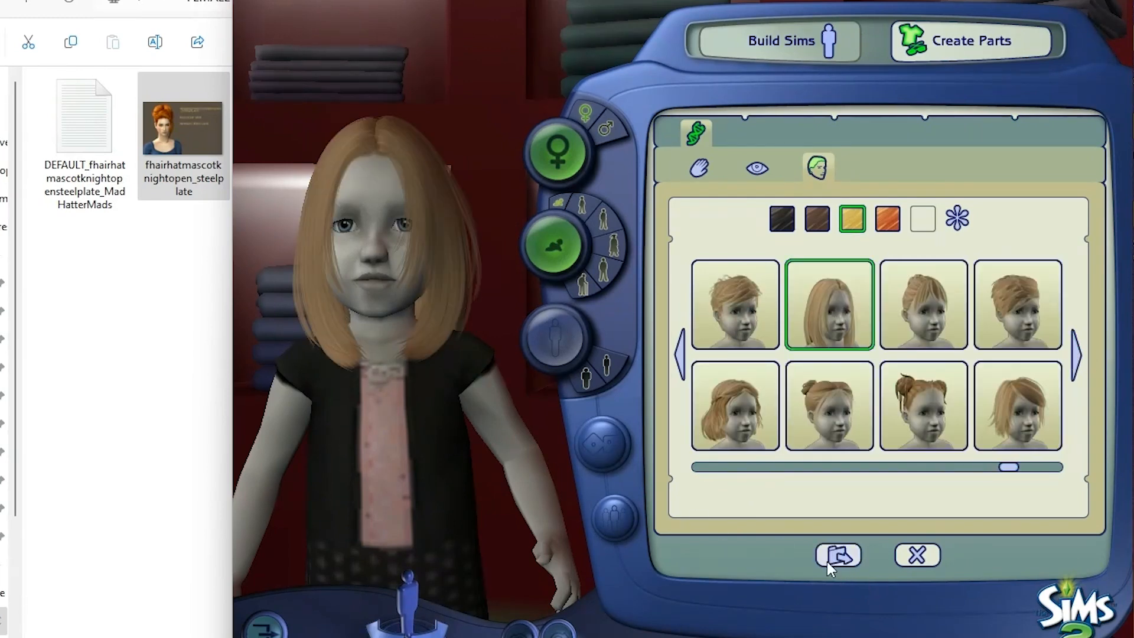
Export the selected blond hair textures under the name blond.
click(830, 560)
click(830, 329)
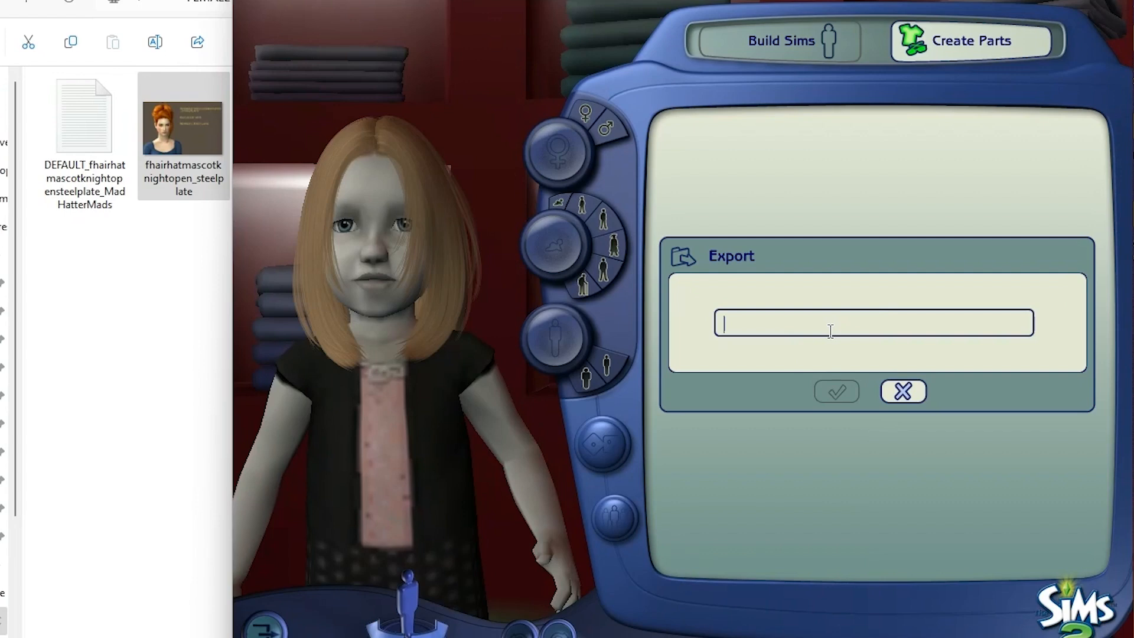
text(blond)
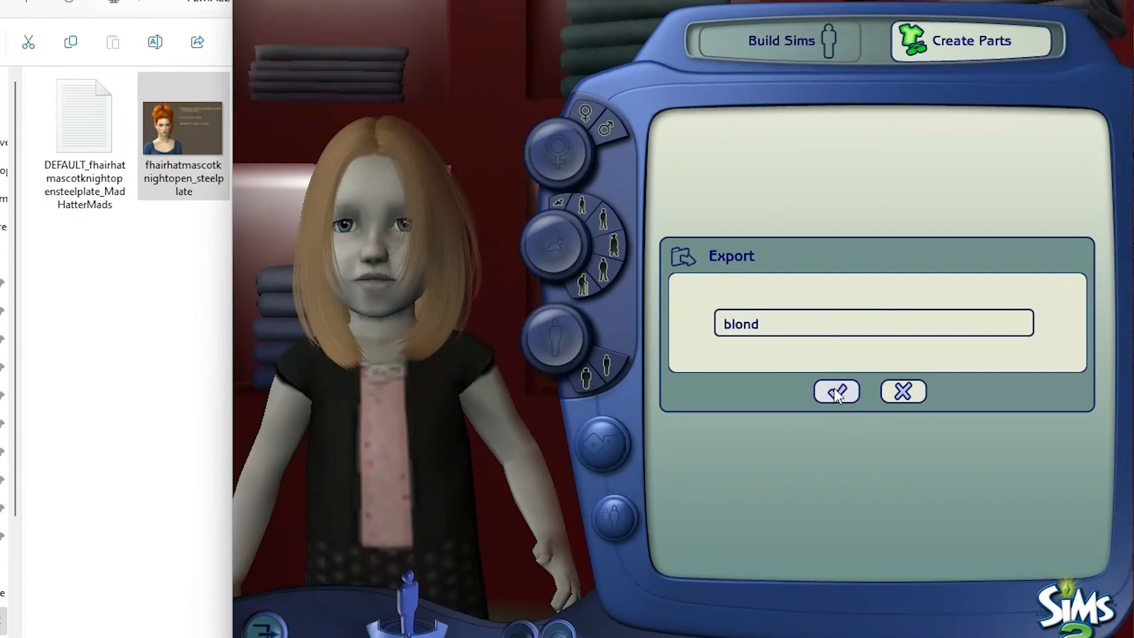
click(836, 393)
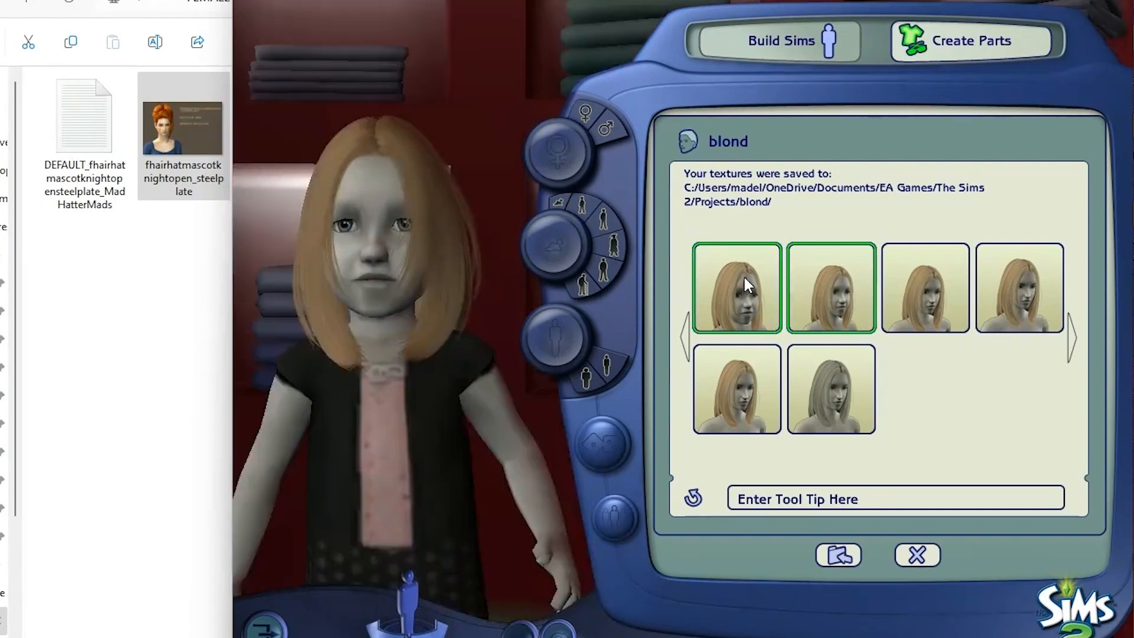
Close the blond project and export the same toddler hairstyle's red textures from a new project under the name red.
click(924, 555)
click(677, 356)
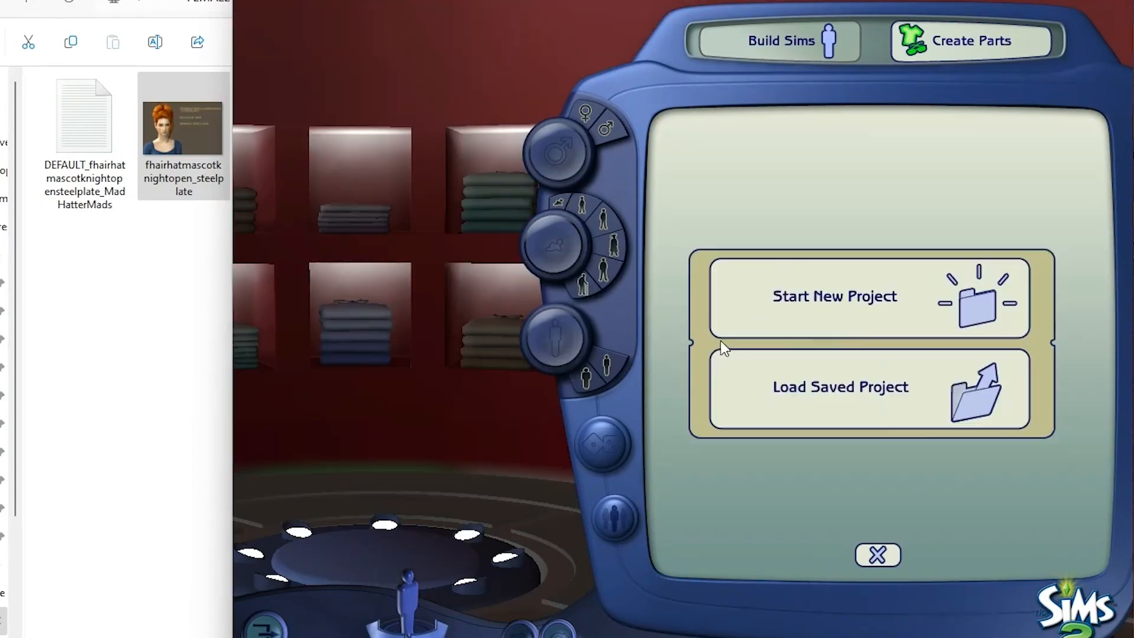
click(836, 296)
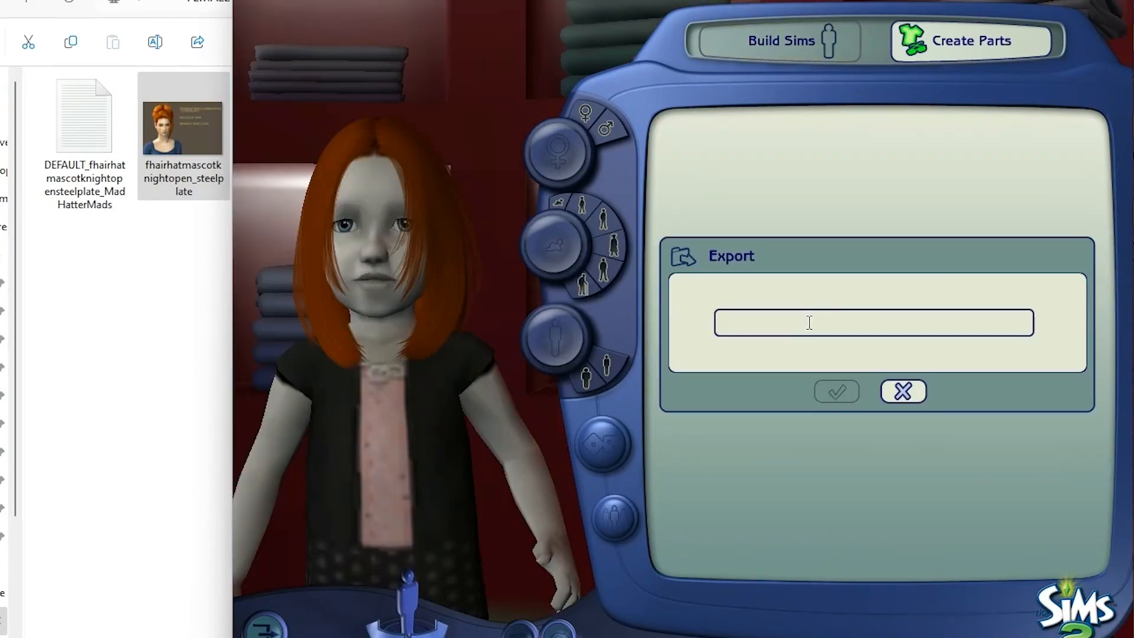
text(red)
click(835, 392)
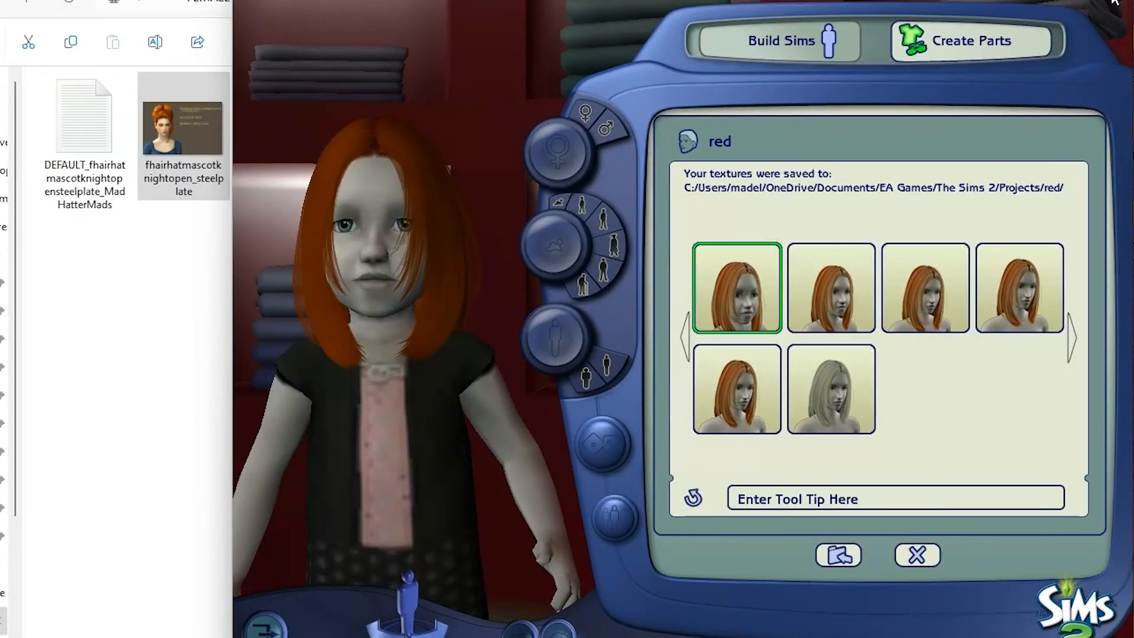
Leave Body Shop and launch Hair Binner from its folder.
click(1117, 3)
click(649, 319)
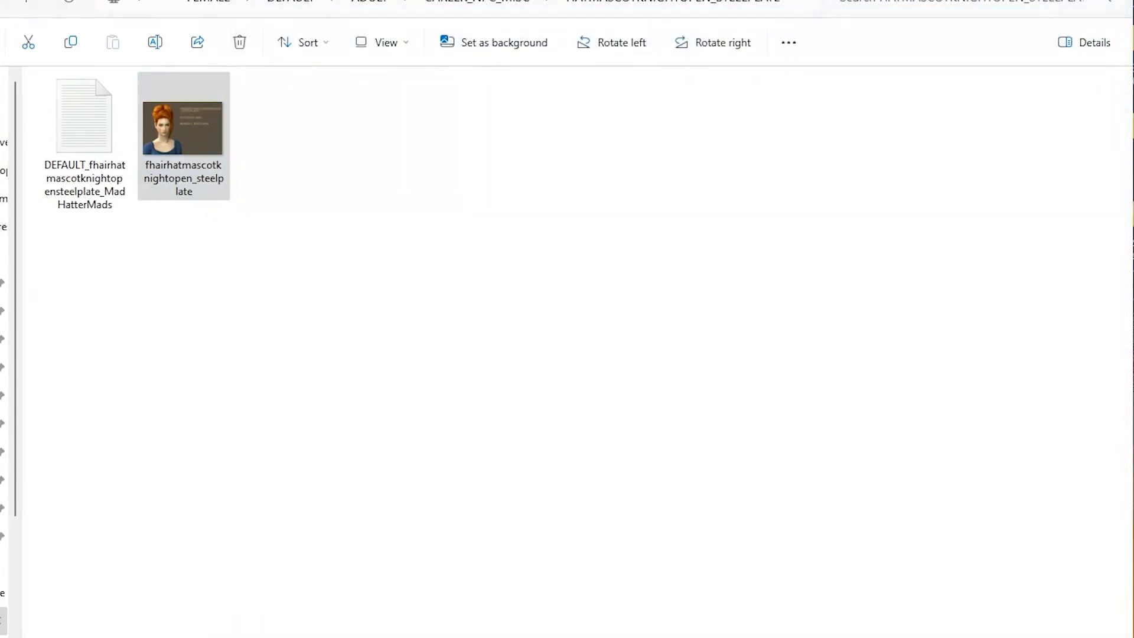
drag(772, 150, 696, 49)
double_click(601, 224)
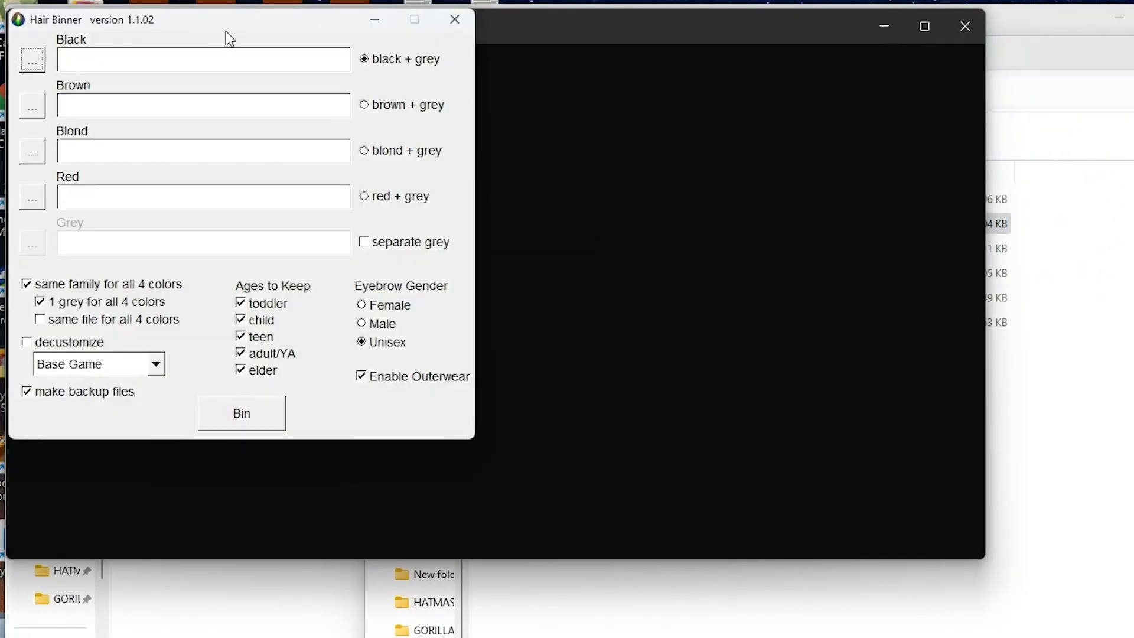
Start choosing the black hair file and browse to Documents/EA Games/The Sims 2/Projects.
drag(255, 31, 325, 98)
click(102, 127)
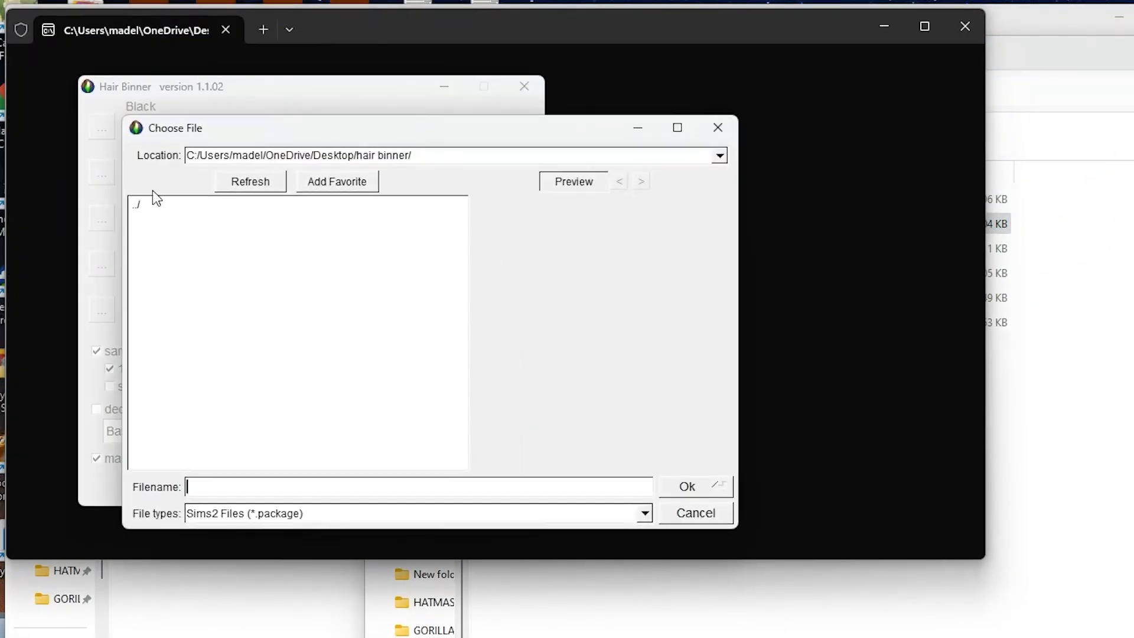
double_click(152, 205)
scroll(199, 372, down, 10)
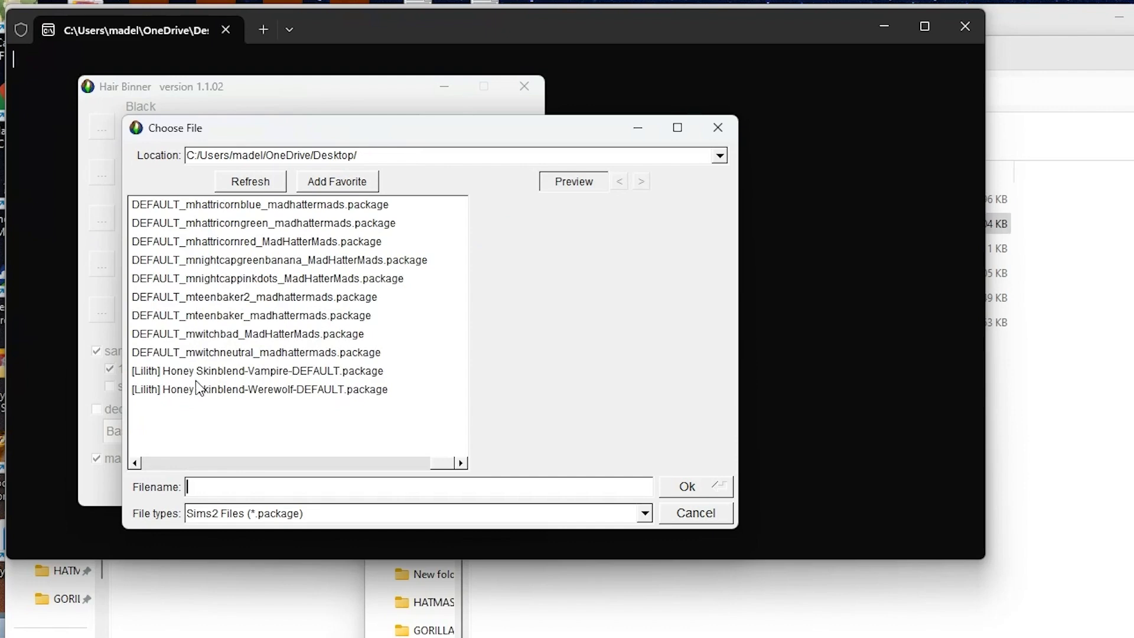
scroll(196, 378, up, 15)
double_click(150, 206)
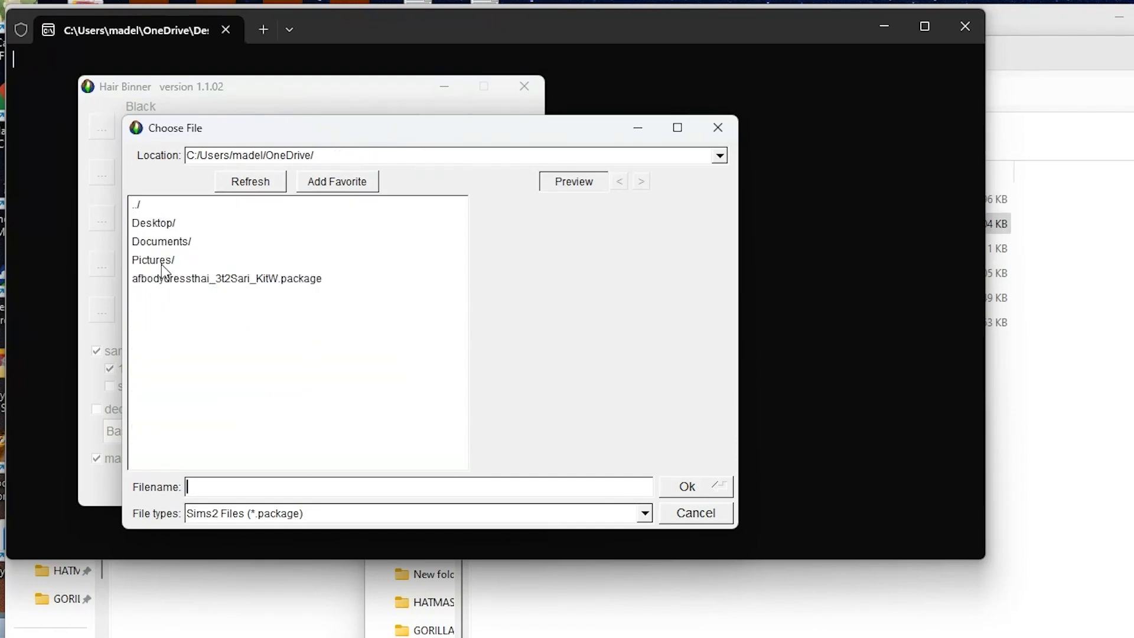
double_click(166, 242)
double_click(159, 279)
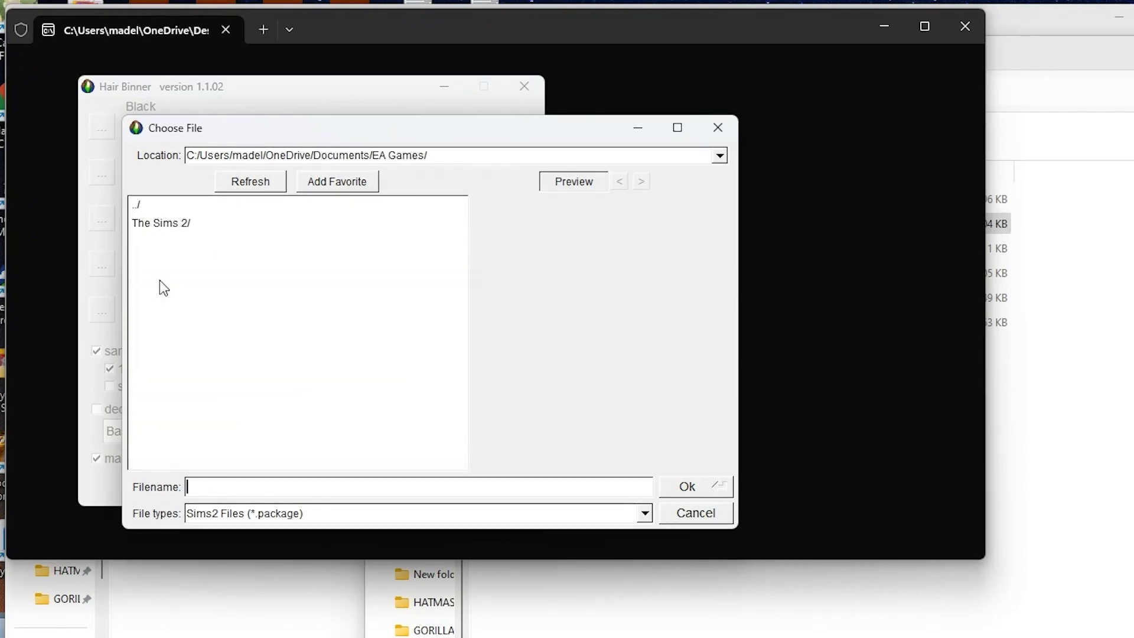
double_click(160, 224)
scroll(187, 371, down, 5)
double_click(152, 224)
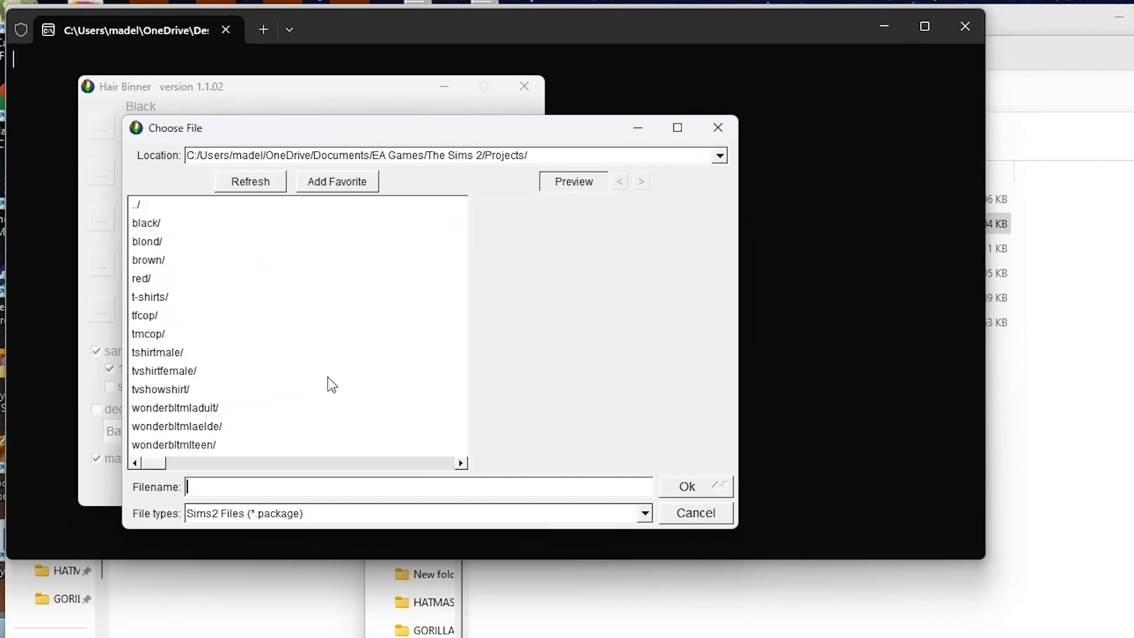
Load black.package from the black project folder as the black hair file.
double_click(155, 225)
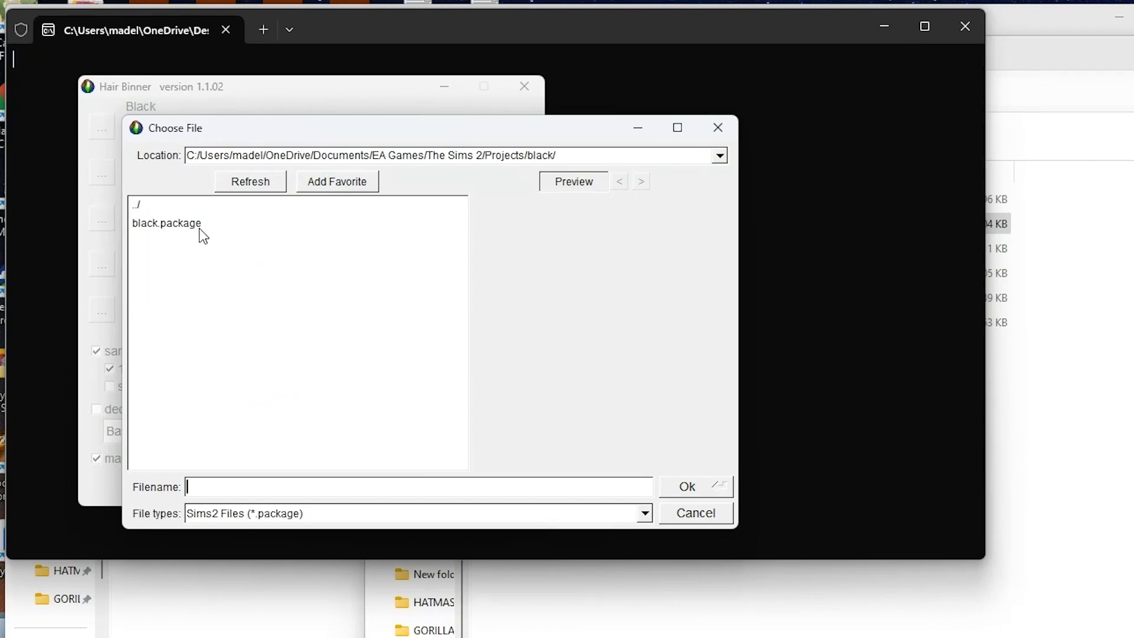
click(200, 227)
double_click(177, 229)
Load brown.package from the brown project folder as the brown hair file.
click(102, 174)
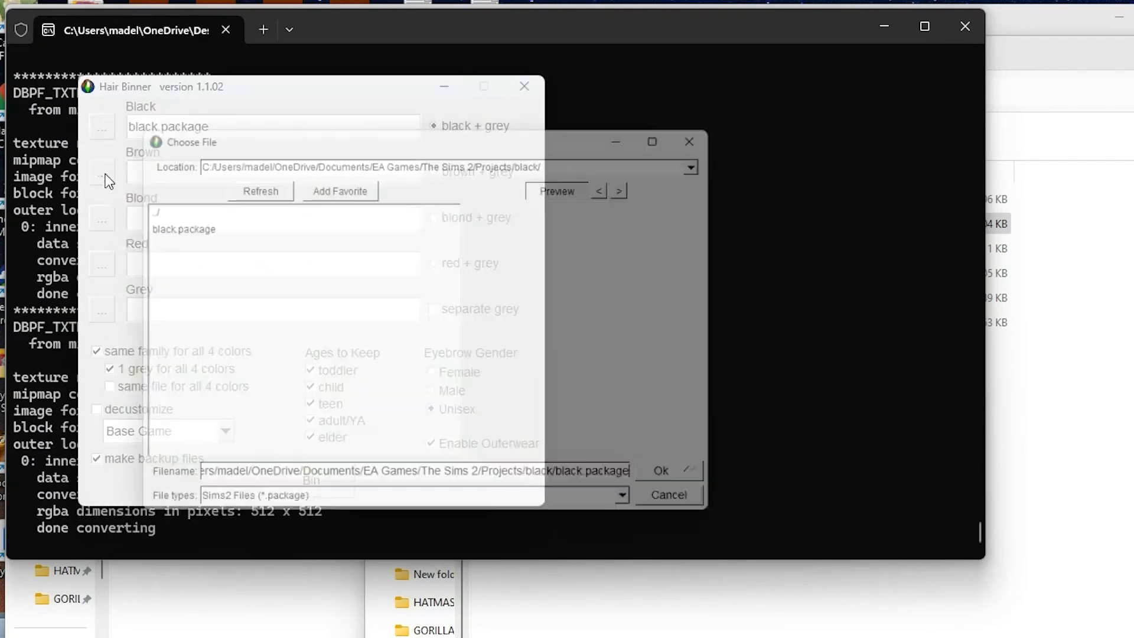
double_click(147, 207)
double_click(154, 260)
click(177, 228)
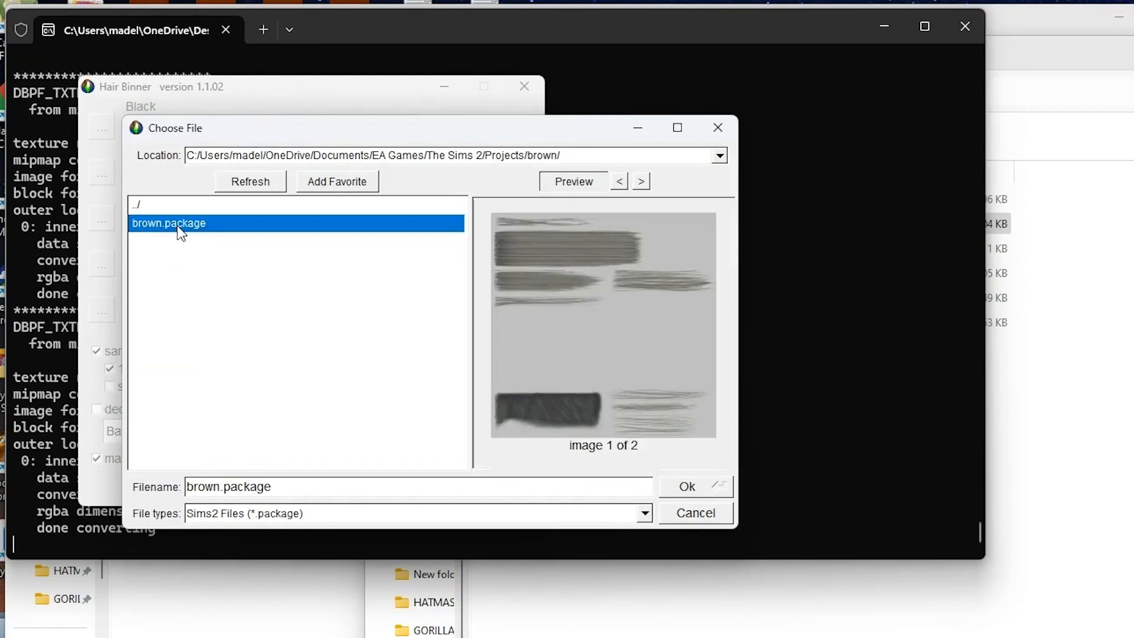
double_click(177, 228)
Preview both textures of blond.package in the blond project folder and load it as the blond hair file.
double_click(146, 212)
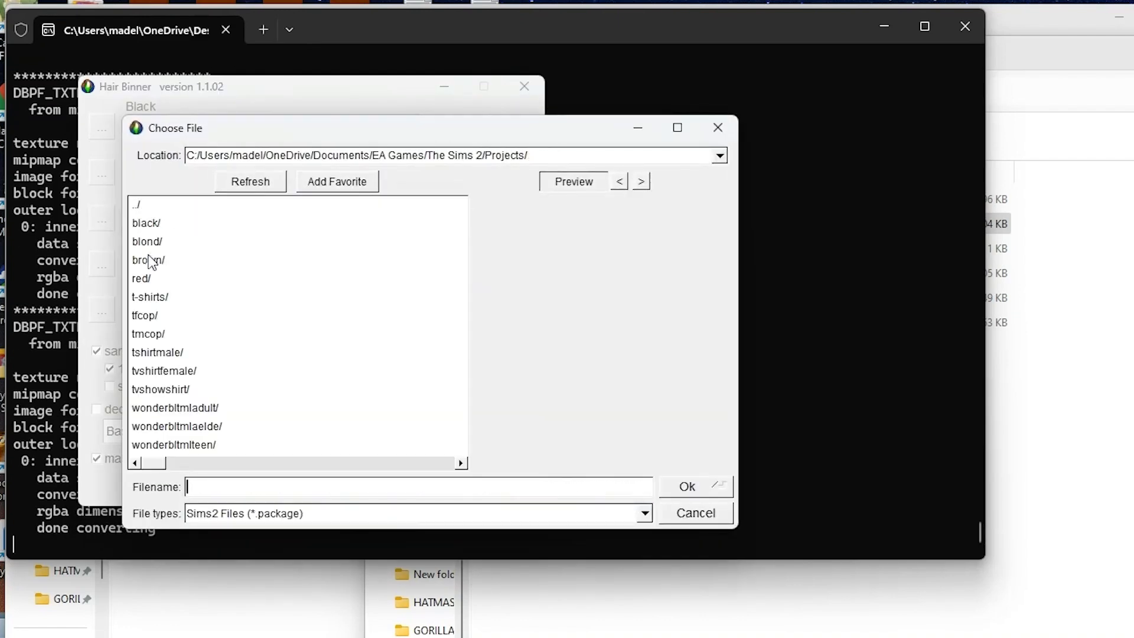
click(156, 245)
drag(265, 132, 274, 167)
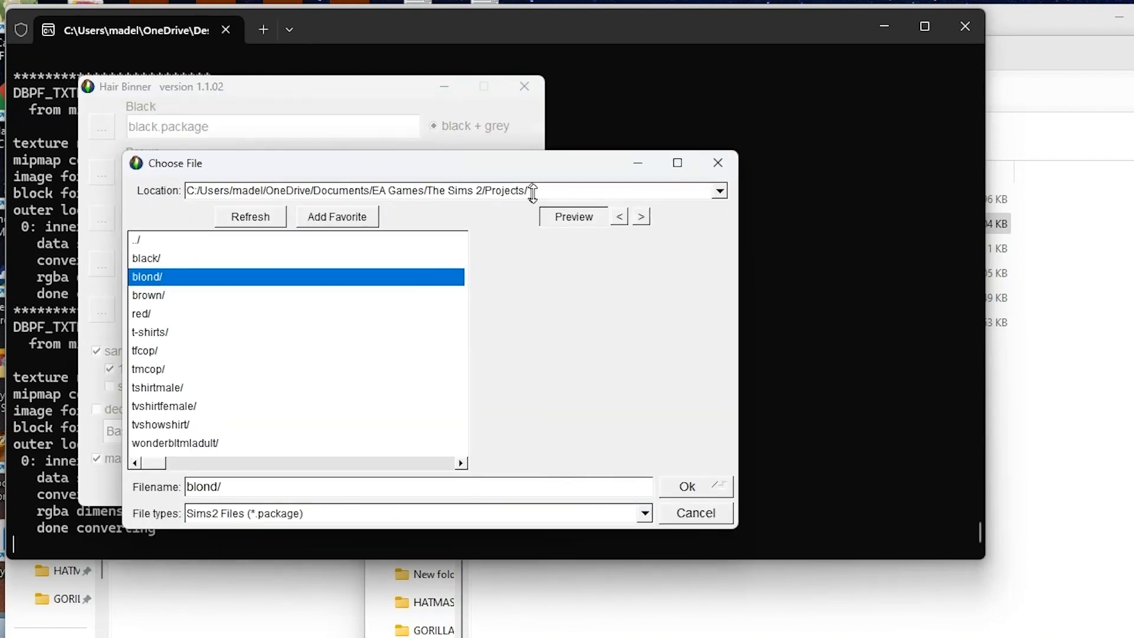
mouse_move(565, 172)
mouse_down()
mouse_move(887, 274)
mouse_move(562, 172)
mouse_up()
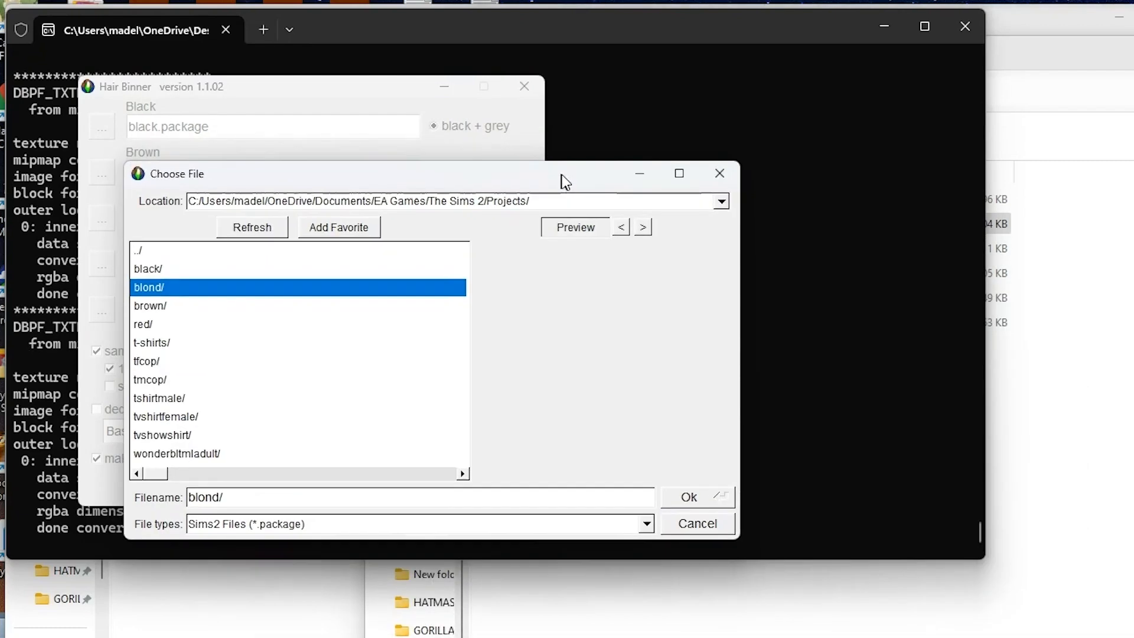
double_click(172, 284)
click(313, 265)
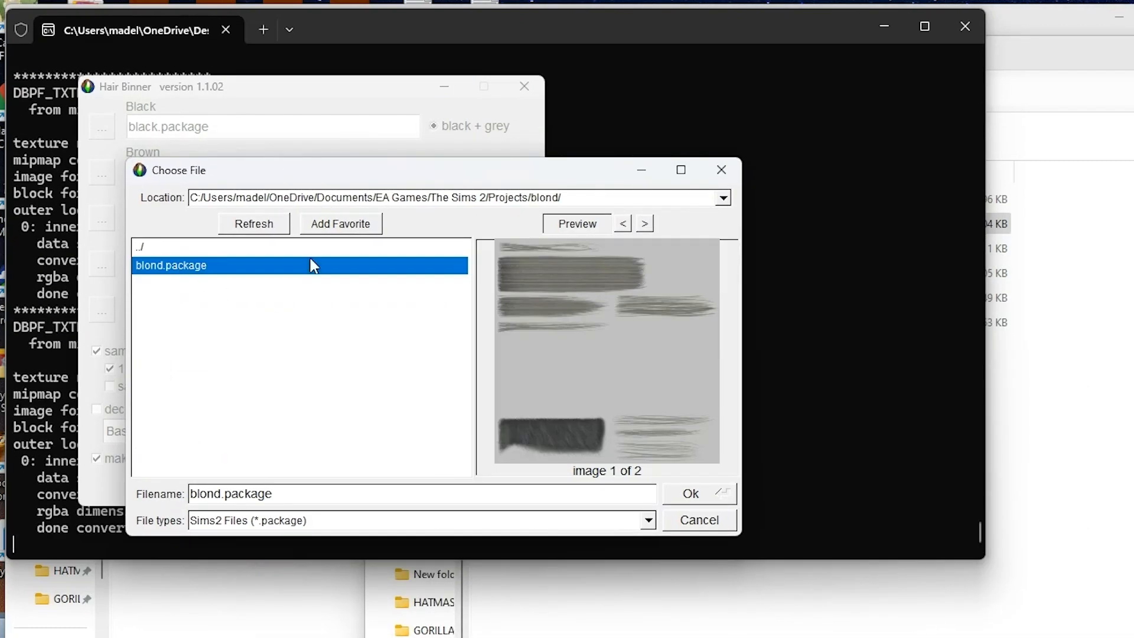
click(645, 224)
click(645, 223)
click(646, 223)
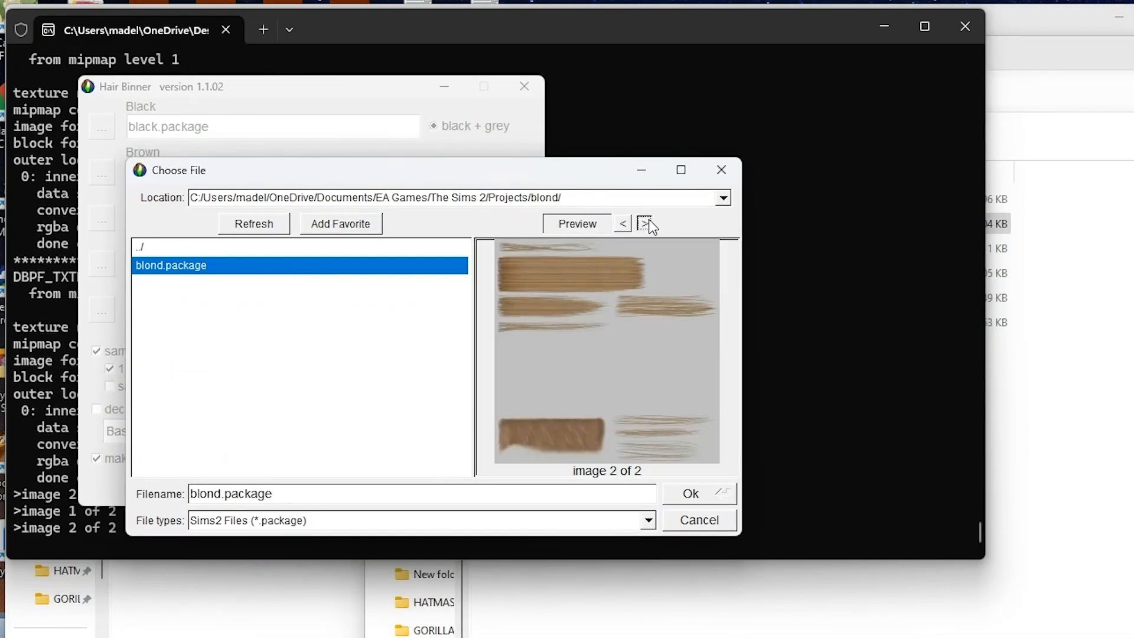
click(646, 223)
click(703, 493)
click(110, 368)
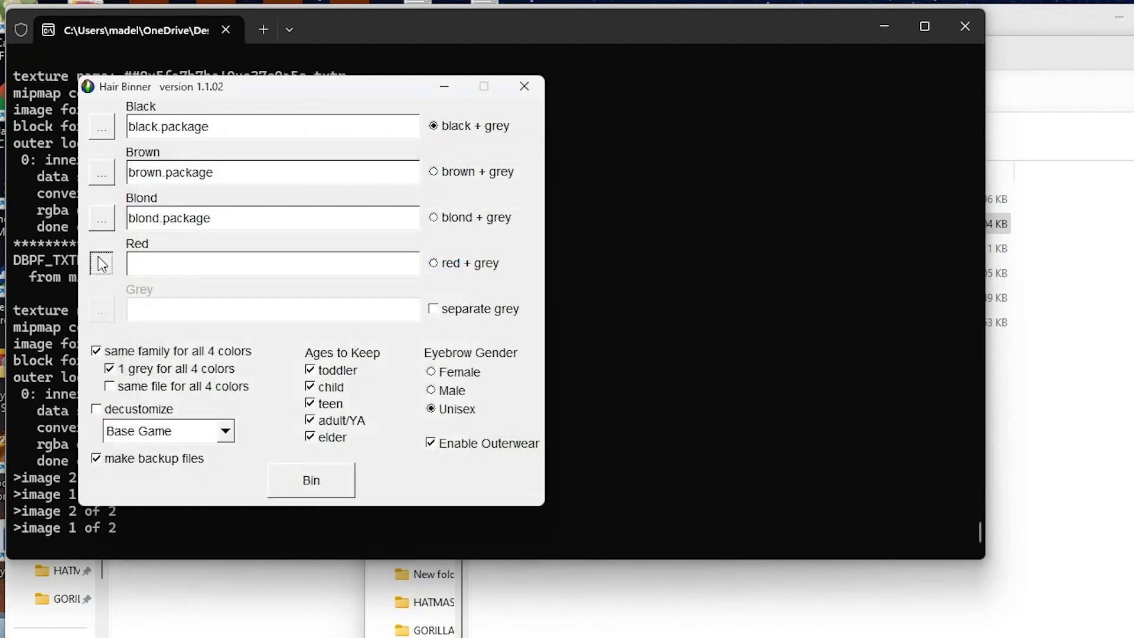
Load red.package from the red project folder as the red hair file.
click(98, 258)
double_click(140, 205)
double_click(161, 280)
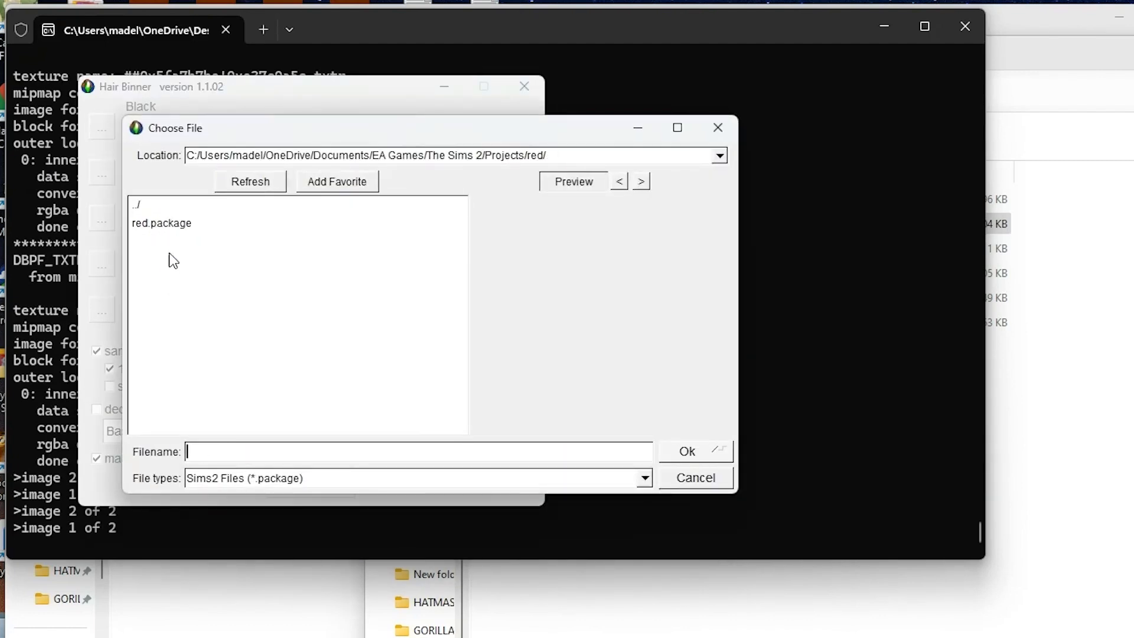
double_click(177, 225)
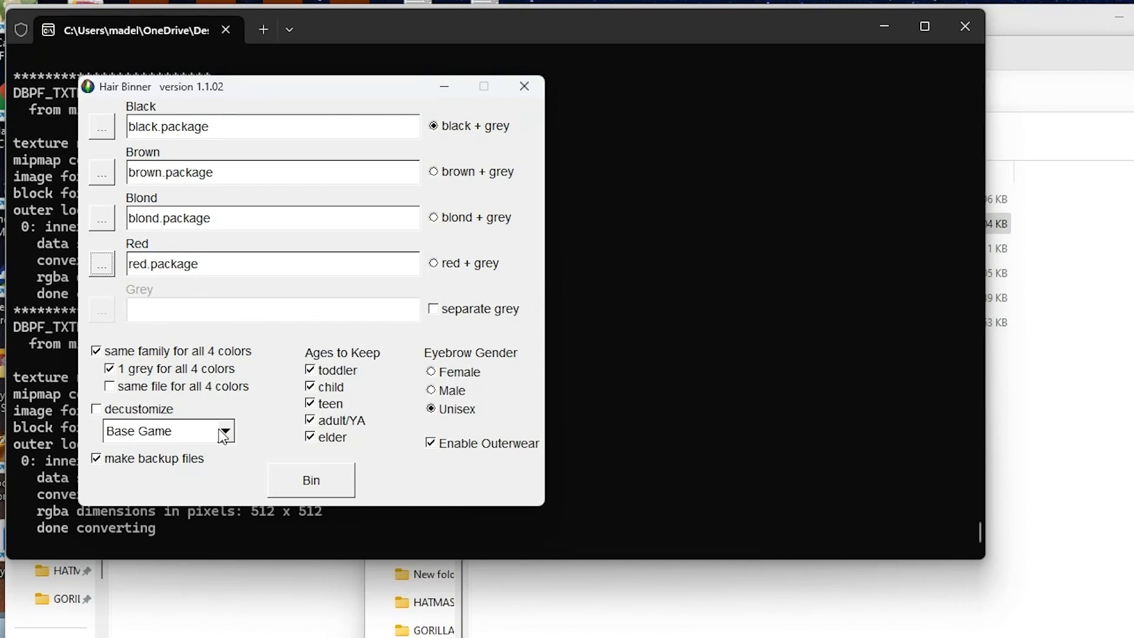
Enable the same file for all 4 colors and turn off making backup files.
click(109, 387)
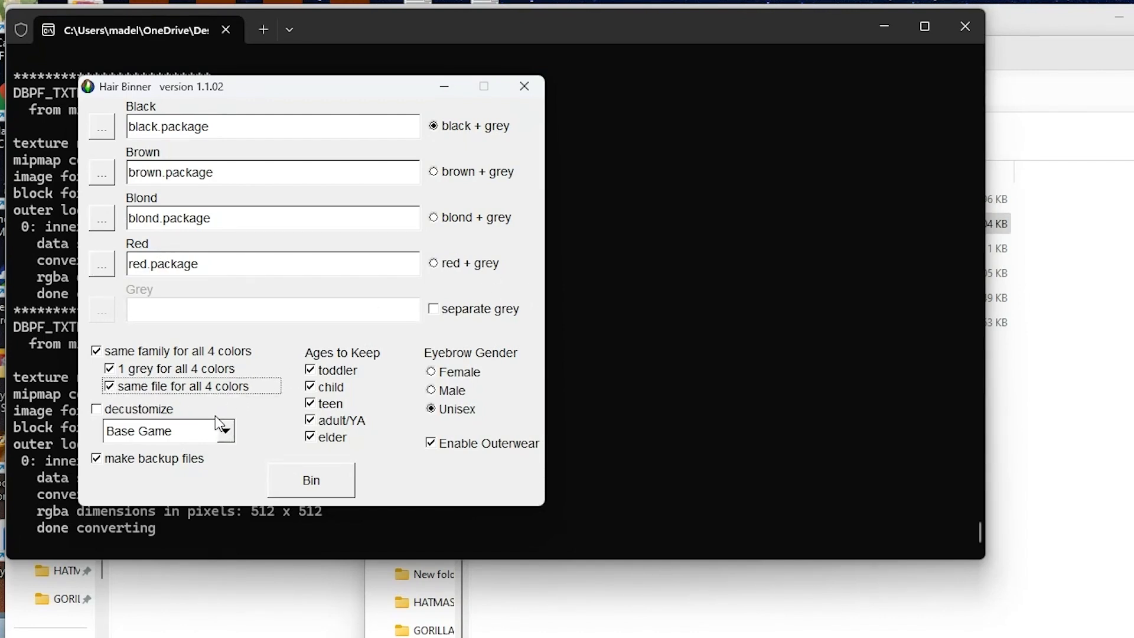
click(98, 461)
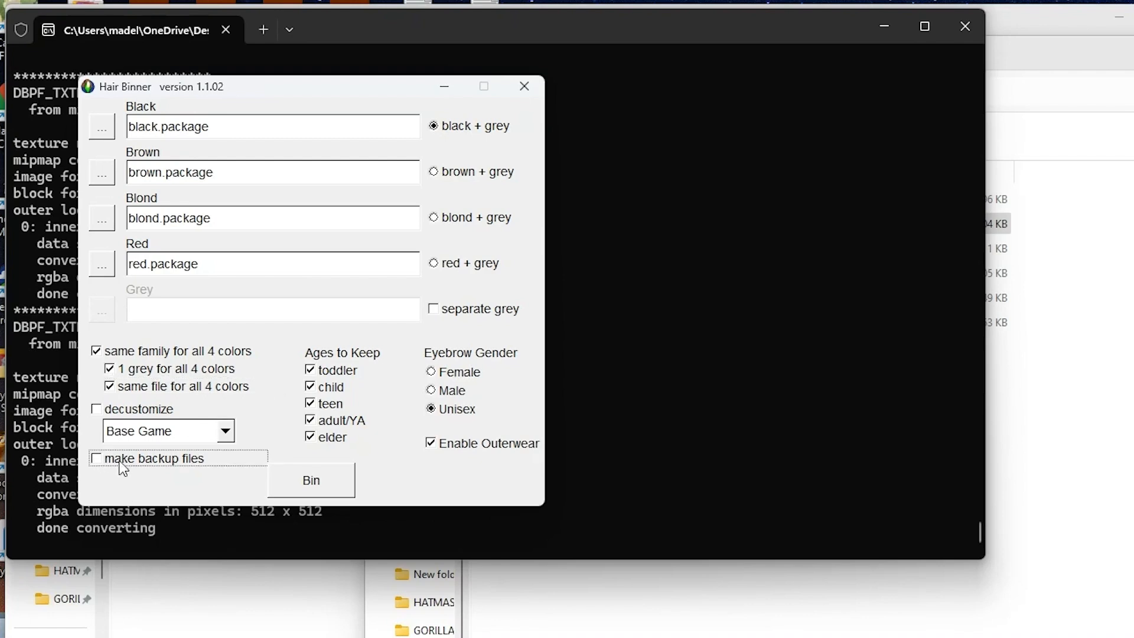
Exclude the teen, adult/YA and elder ages from the hair and set the eyebrow gender to Female.
click(310, 403)
click(310, 420)
click(310, 437)
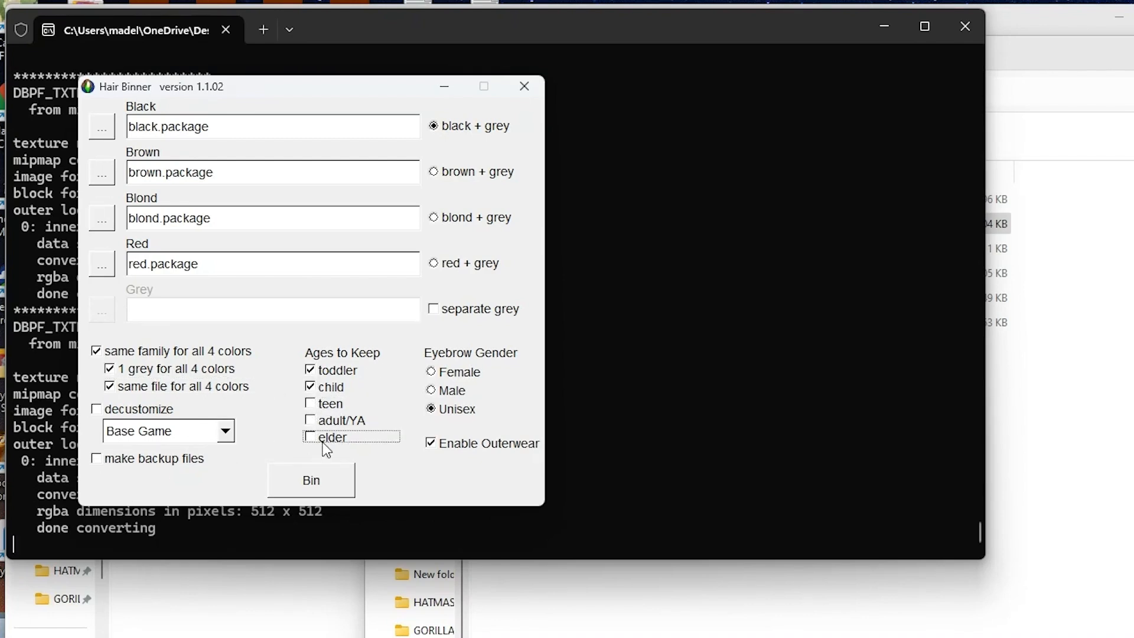
click(436, 374)
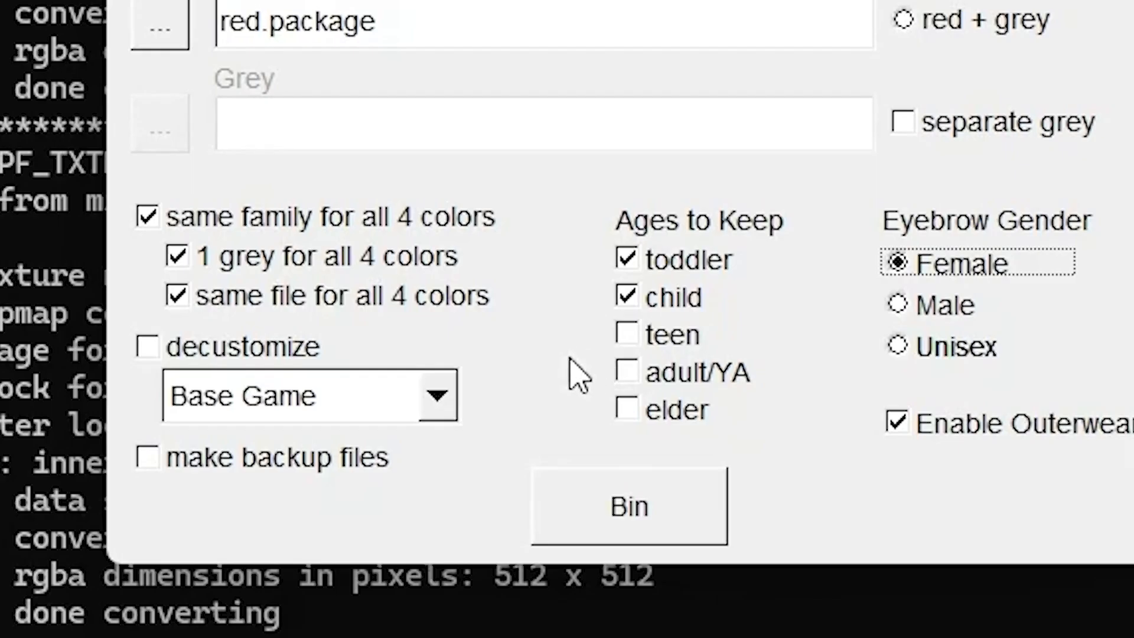
Enable decustomizing of the hair with Open For Business as its game pack.
click(147, 355)
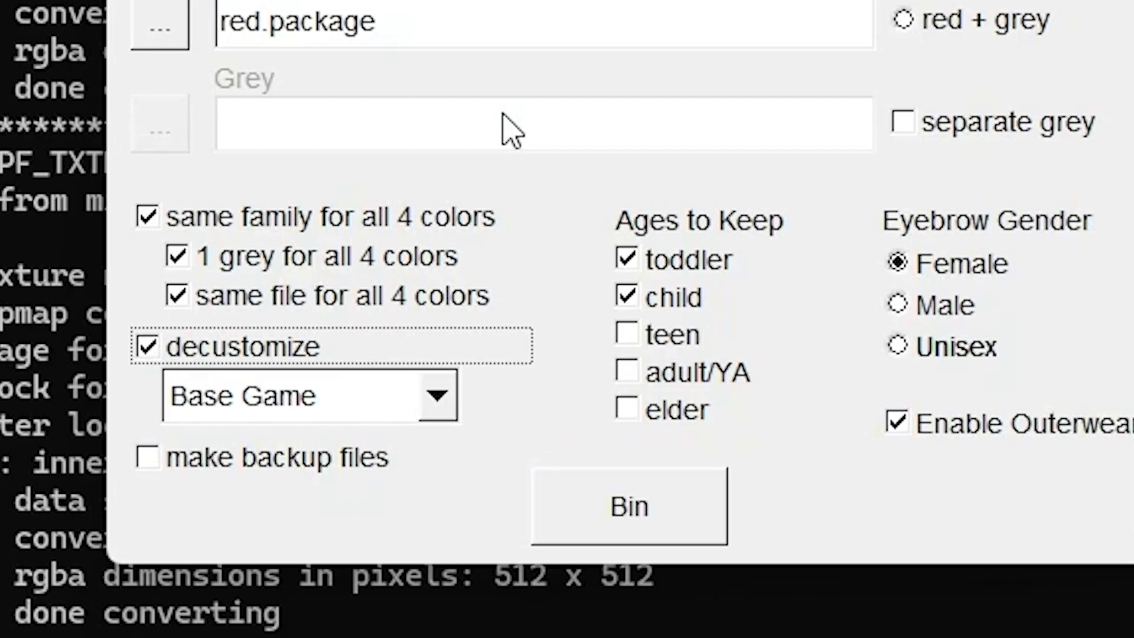
click(437, 396)
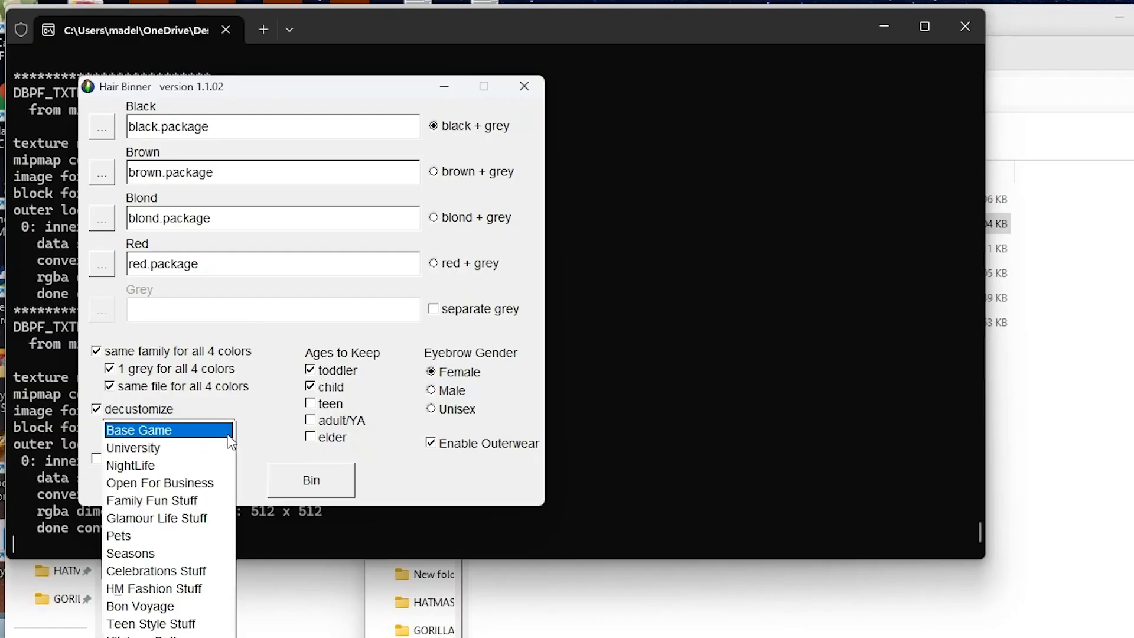
click(502, 368)
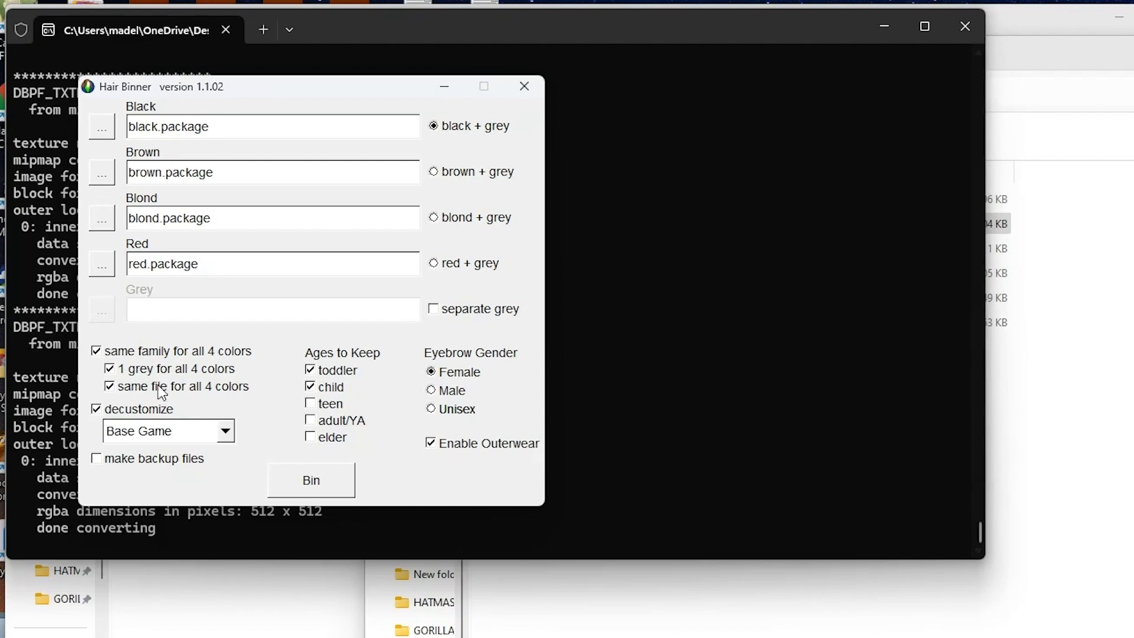
click(230, 433)
click(184, 482)
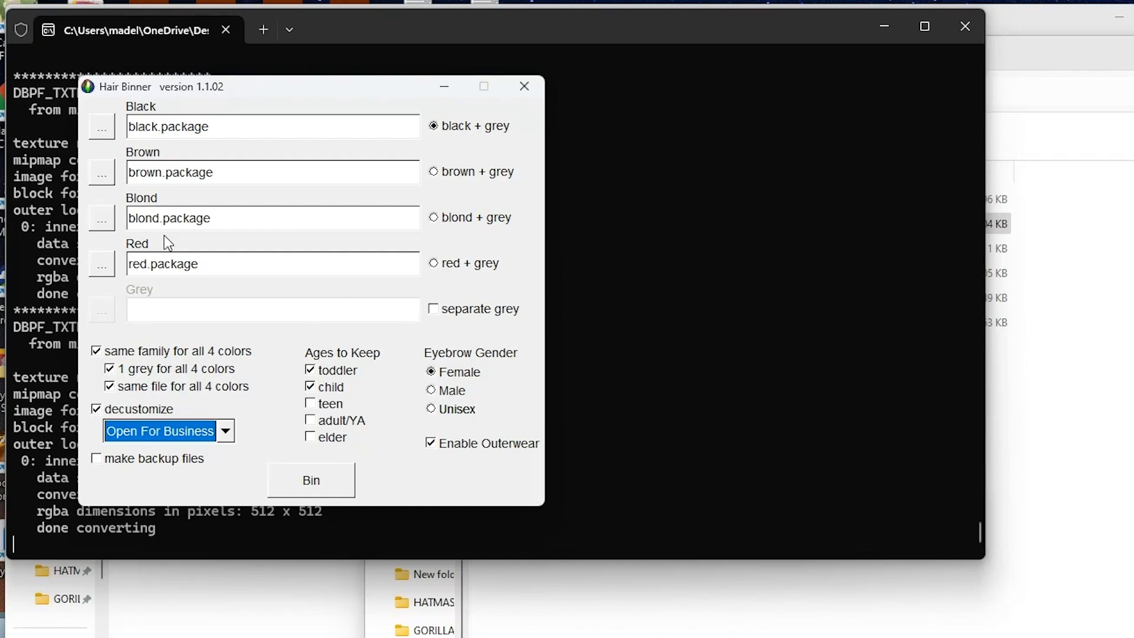
click(229, 436)
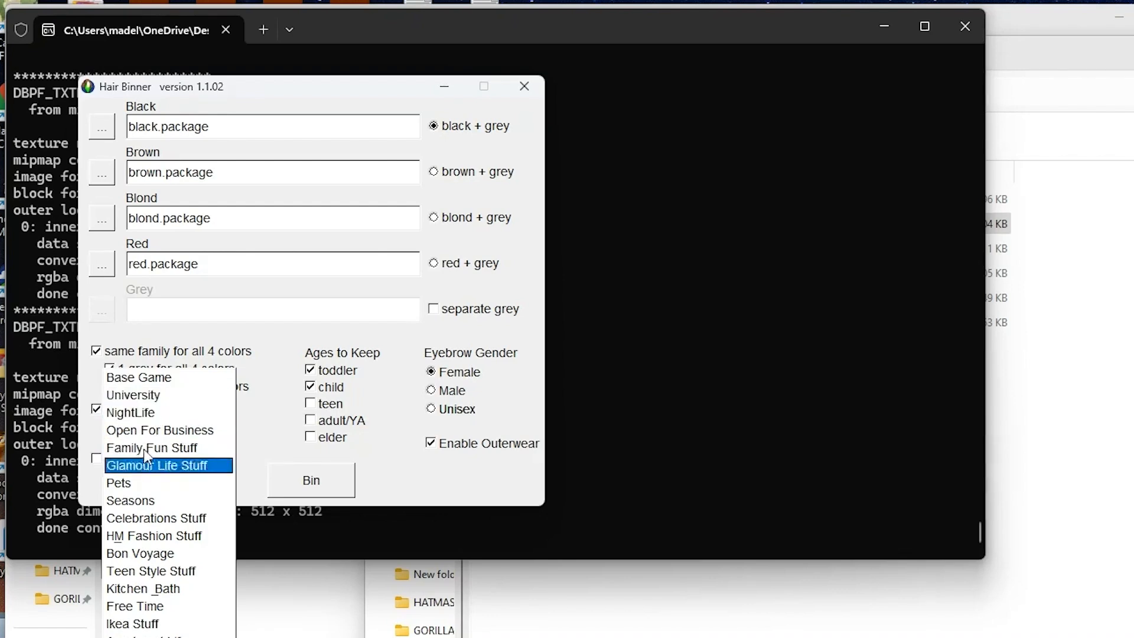
click(165, 431)
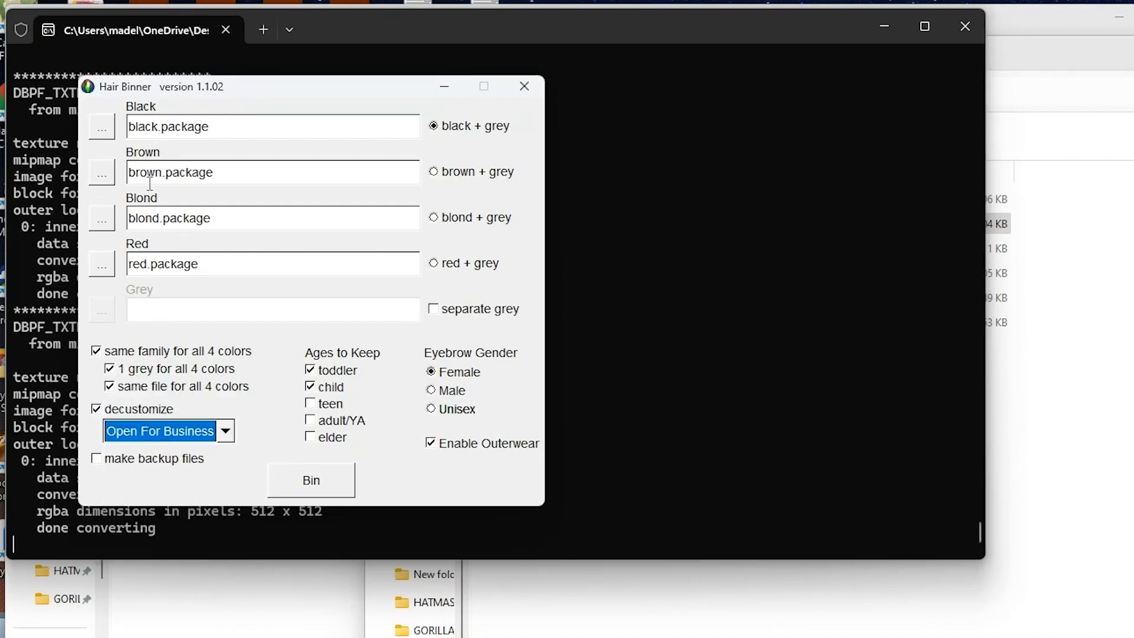
Bin the four hair colour packages into one file and close Hair Binner.
click(330, 491)
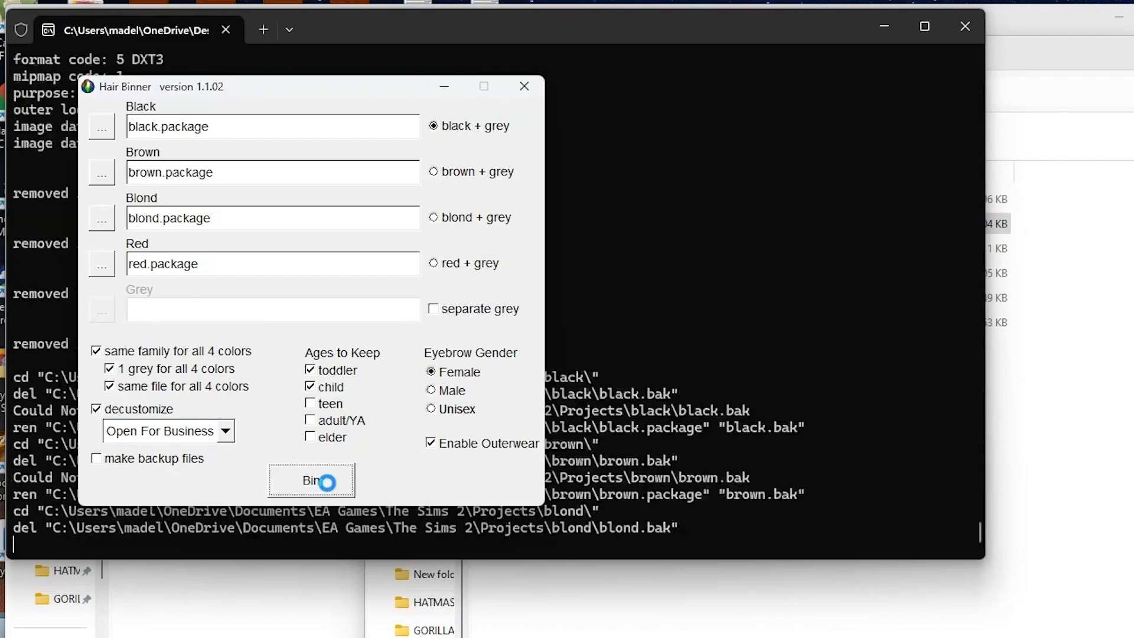
click(299, 283)
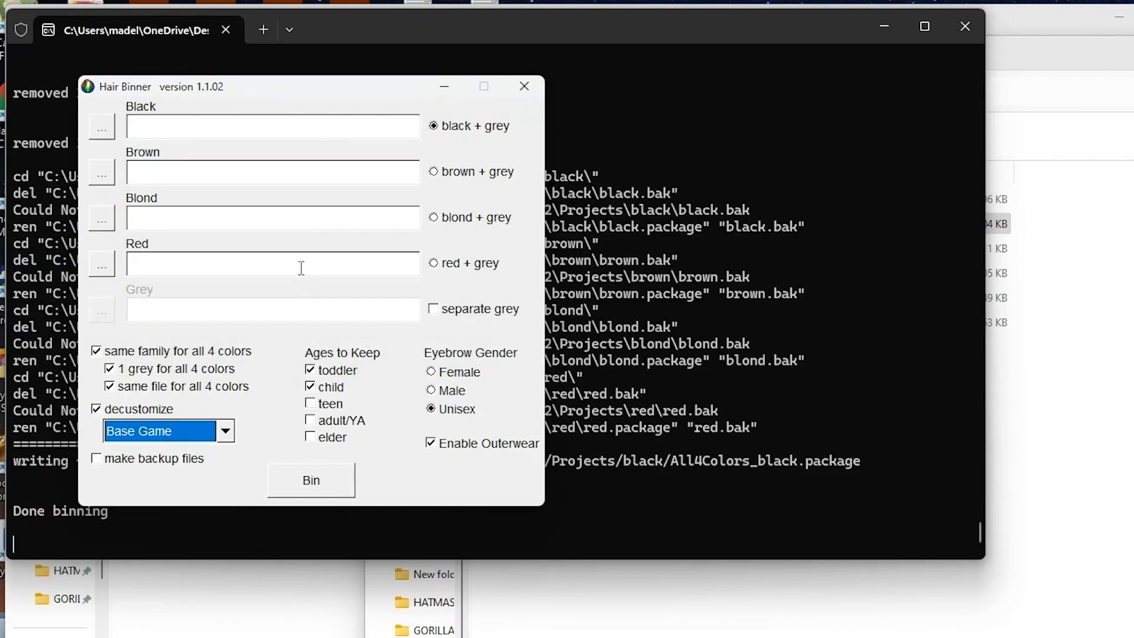
click(524, 86)
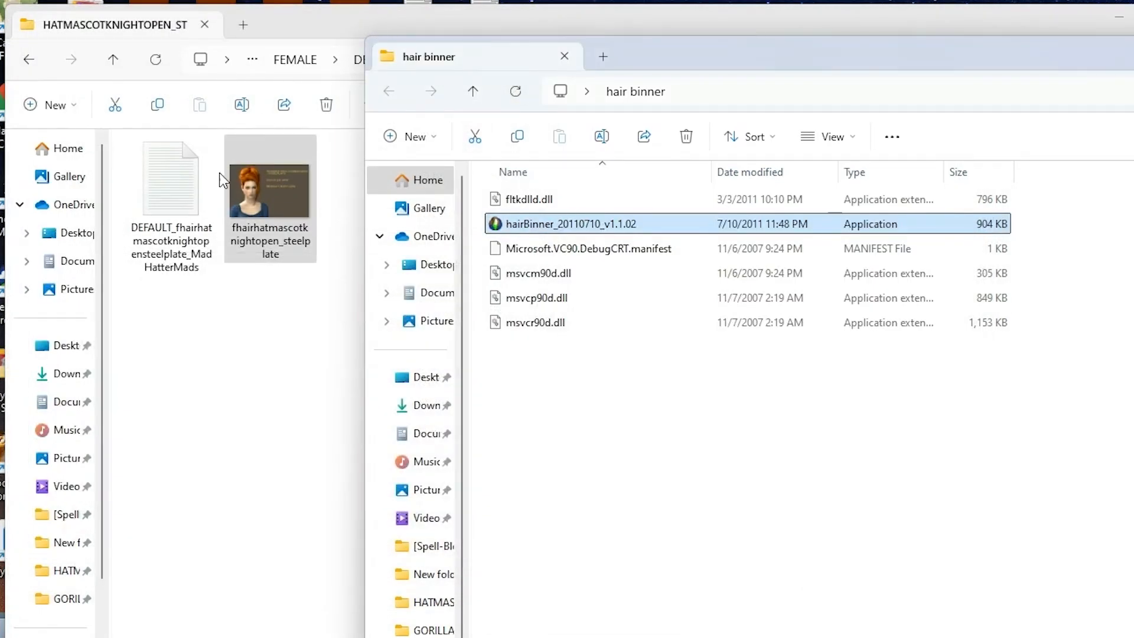
Open the DEFAULT_fhairhatmascotknightopensteelplate package from the HATMASCOTKNIGHTOPEN_STEELPLATE folder in SimPe and look through its resources.
click(175, 177)
right_click(186, 183)
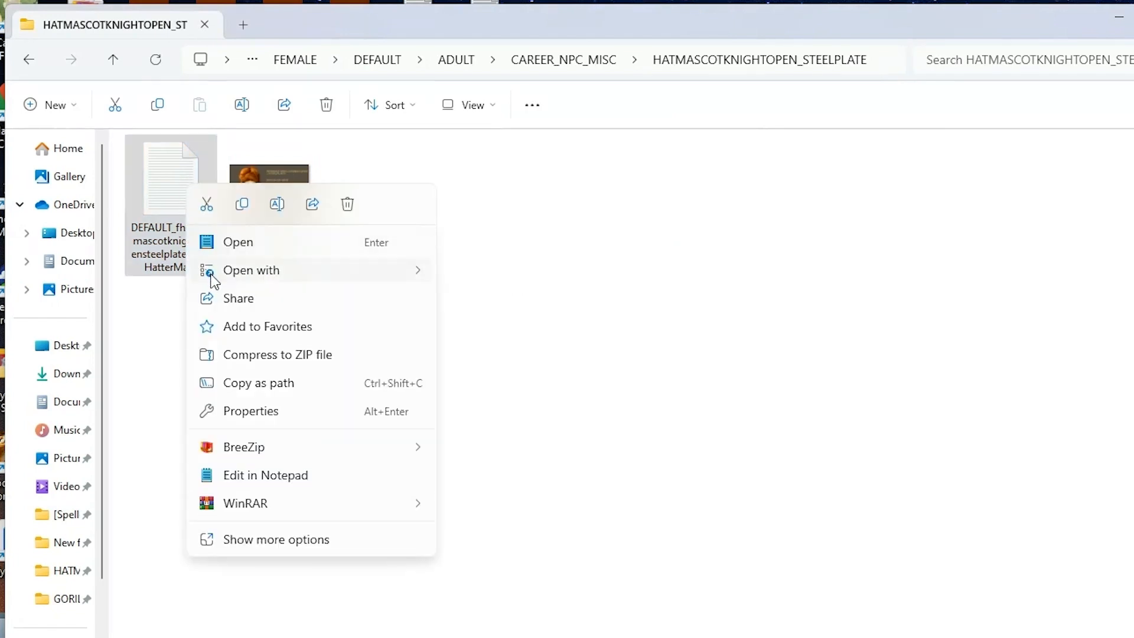
mouse_move(224, 270)
click(449, 329)
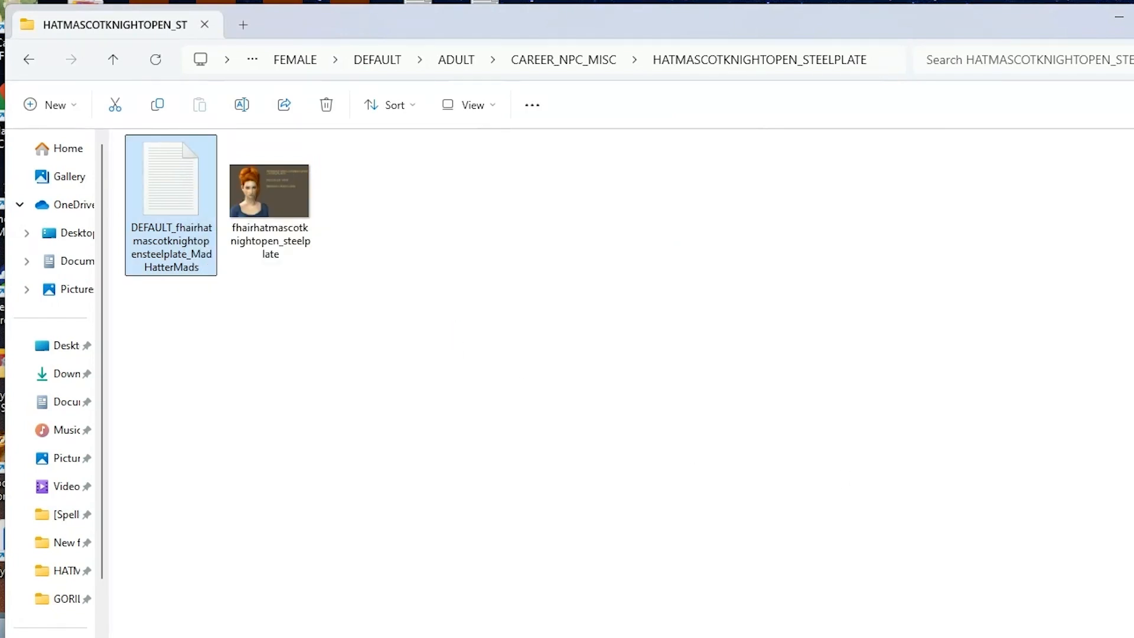
key(Return)
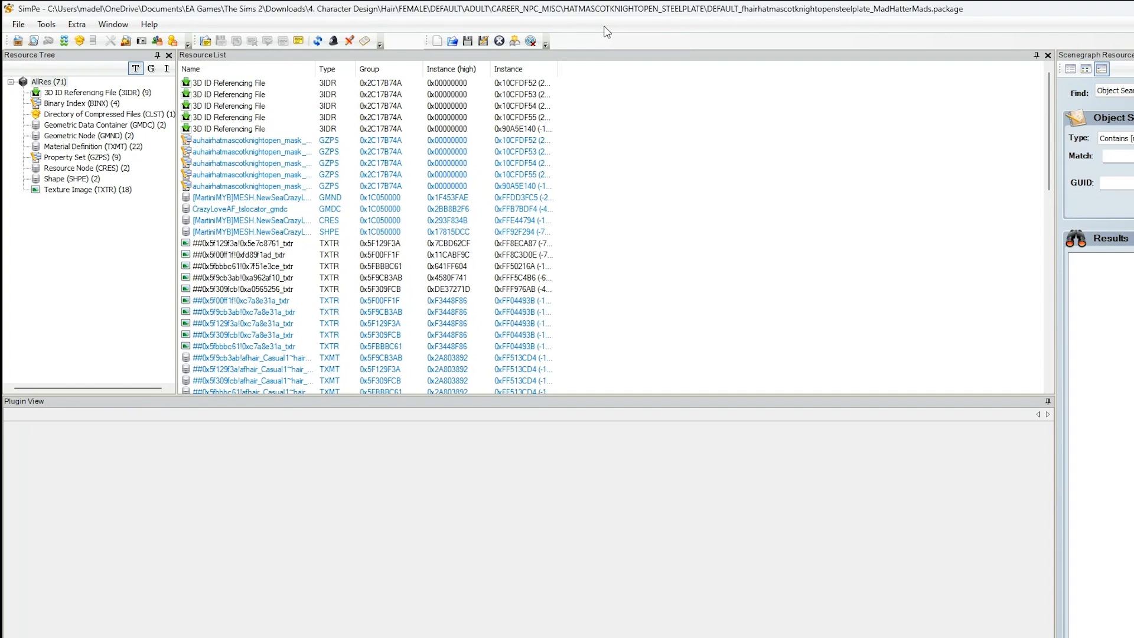
scroll(625, 154, down, 2)
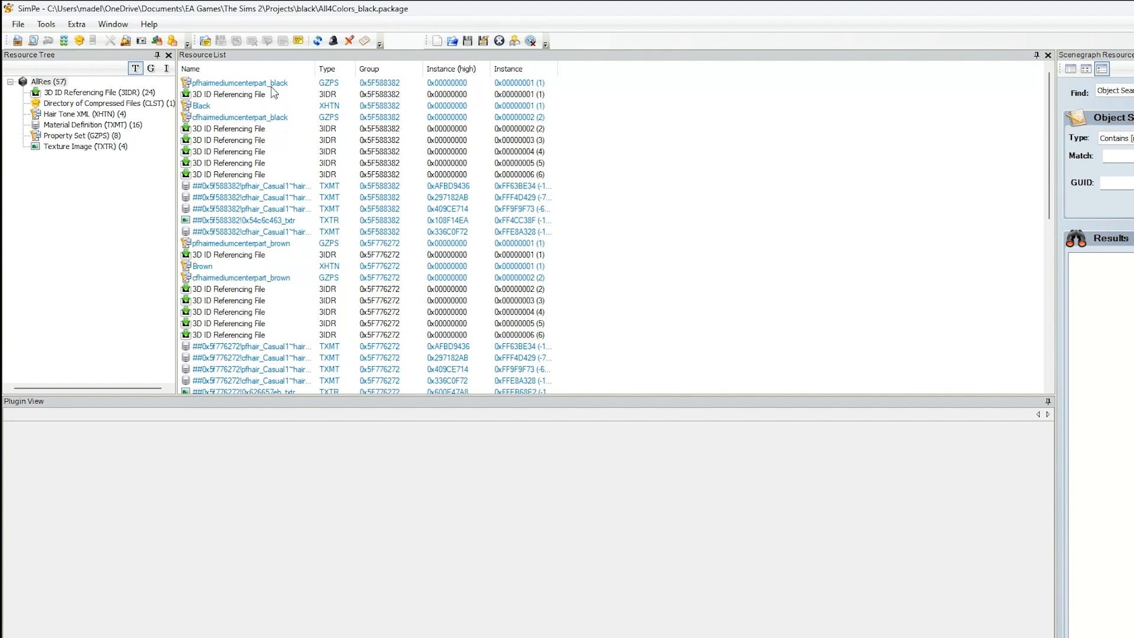
In All4Colors_black.package, sort resources by instance, delete the 3D ID Referencing Files with instances 3 through 6, and save the package.
click(514, 69)
click(225, 312)
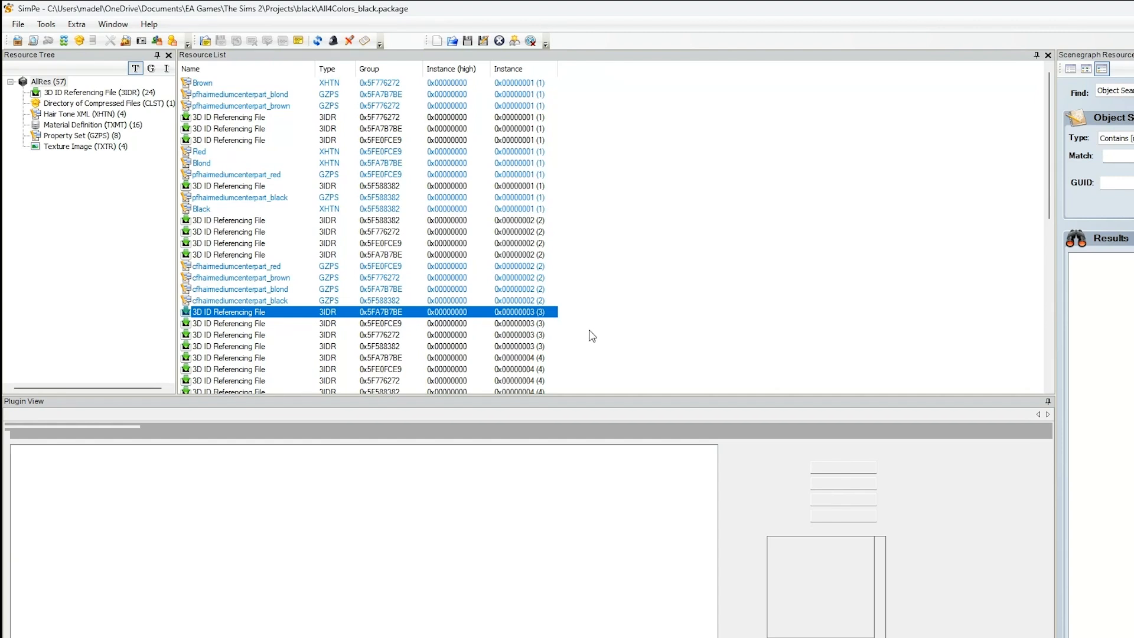
scroll(1049, 342, down, 5)
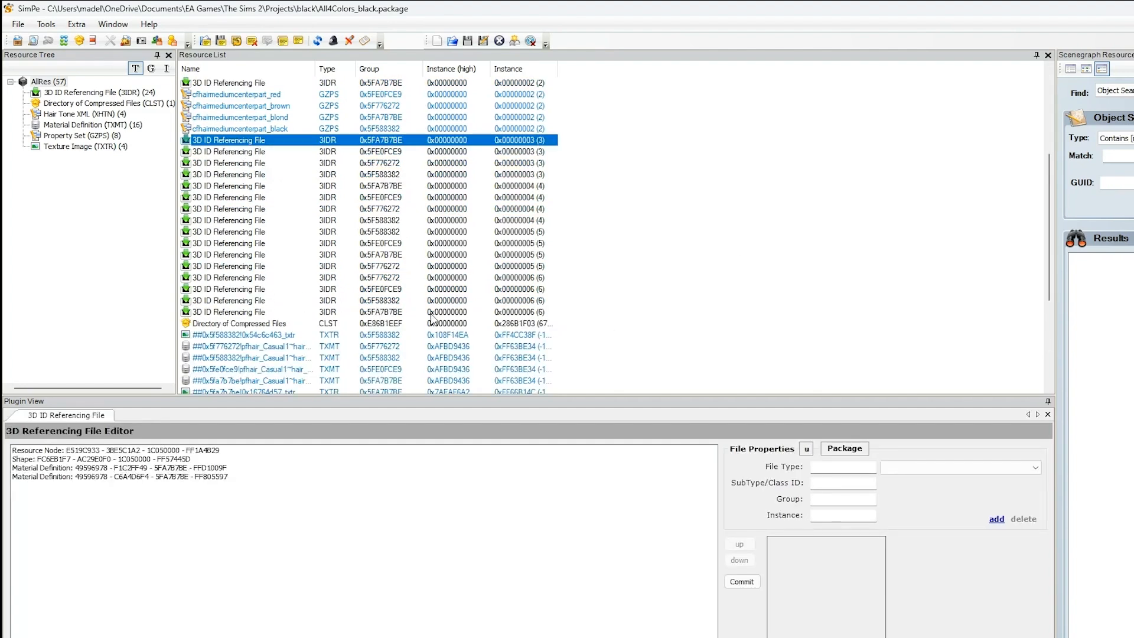
shift+click(539, 313)
right_click(444, 258)
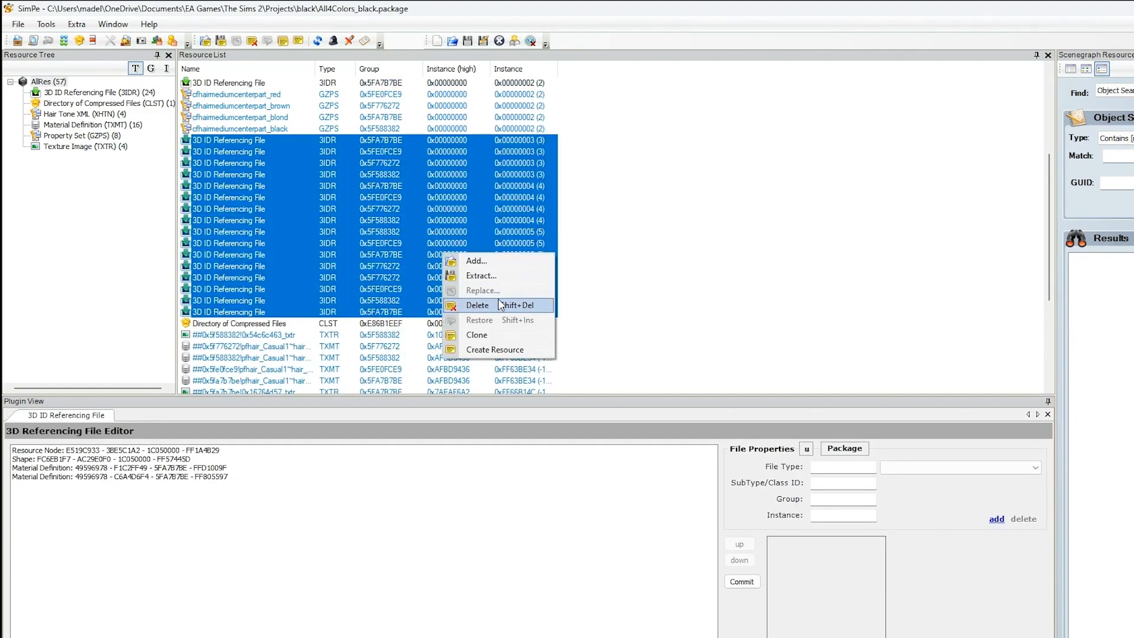
click(499, 305)
click(467, 41)
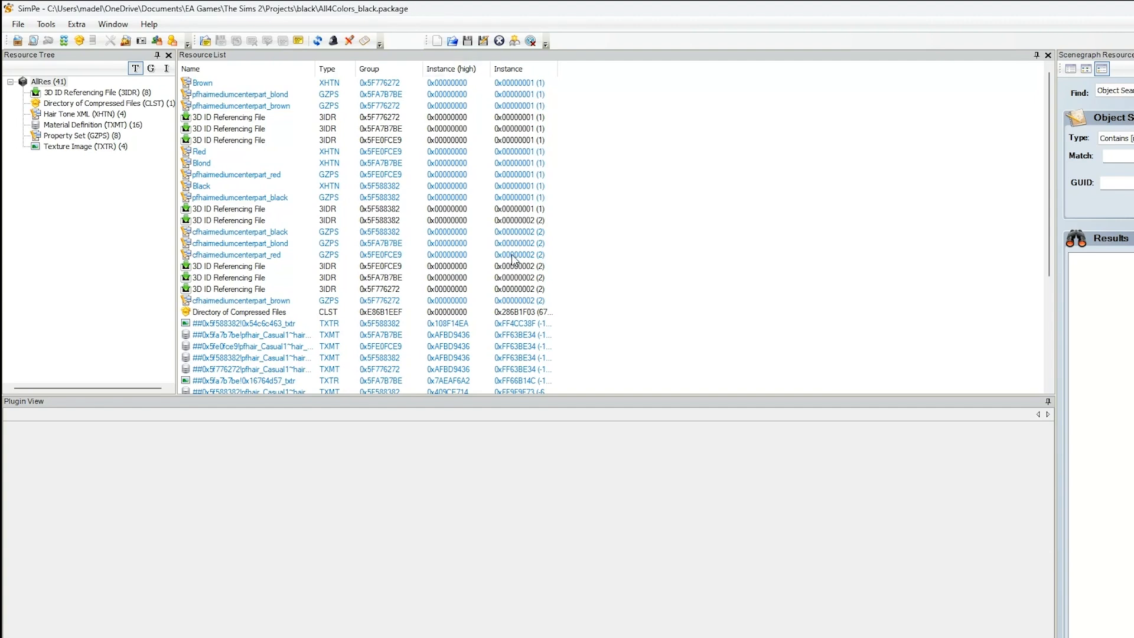
Inspect the blond and brown pfhairmediumcenterpart resources, then list only the property sets and open the red one.
click(520, 94)
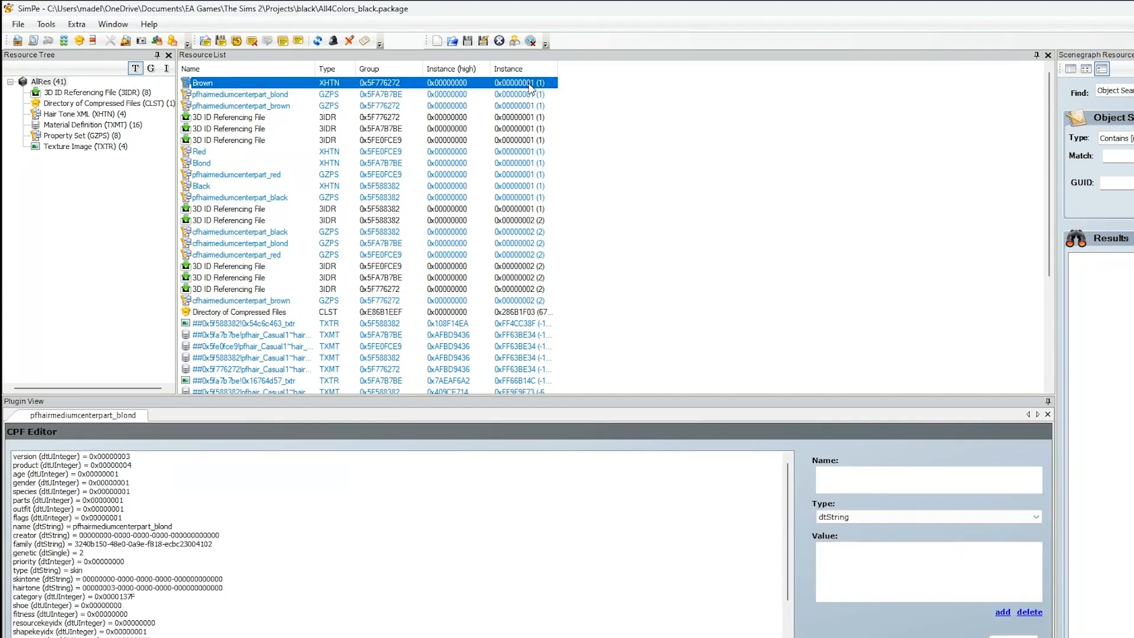
click(532, 106)
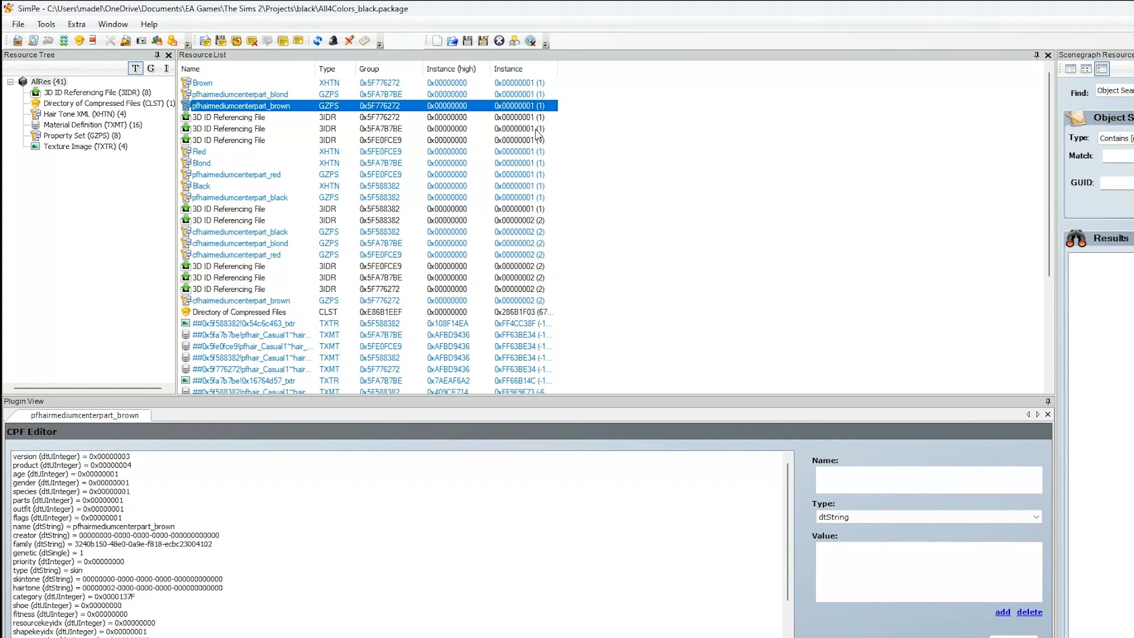
click(77, 135)
click(236, 84)
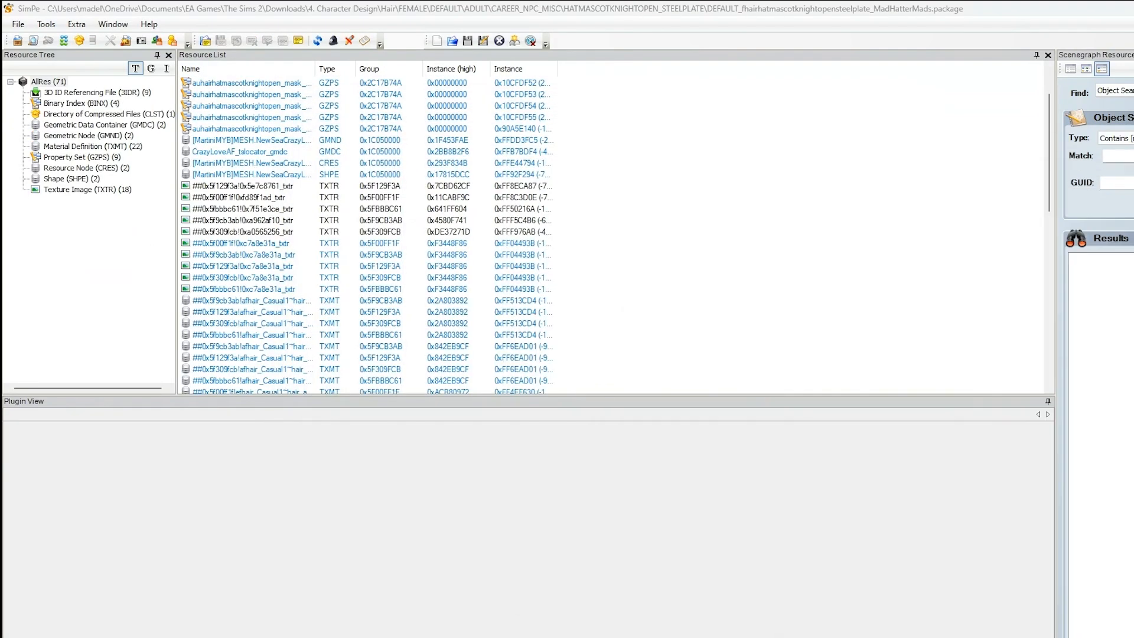
Open the steelplate package's blond property set, check its product entry, and compare it with the property set in All4Colors_black.package.
click(230, 108)
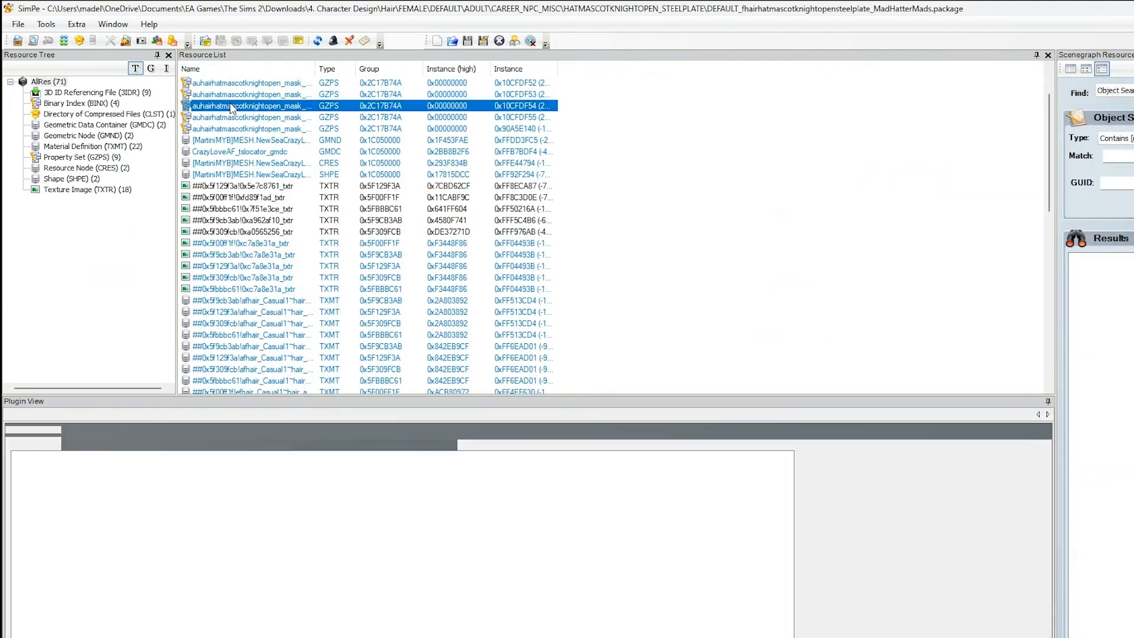
click(102, 466)
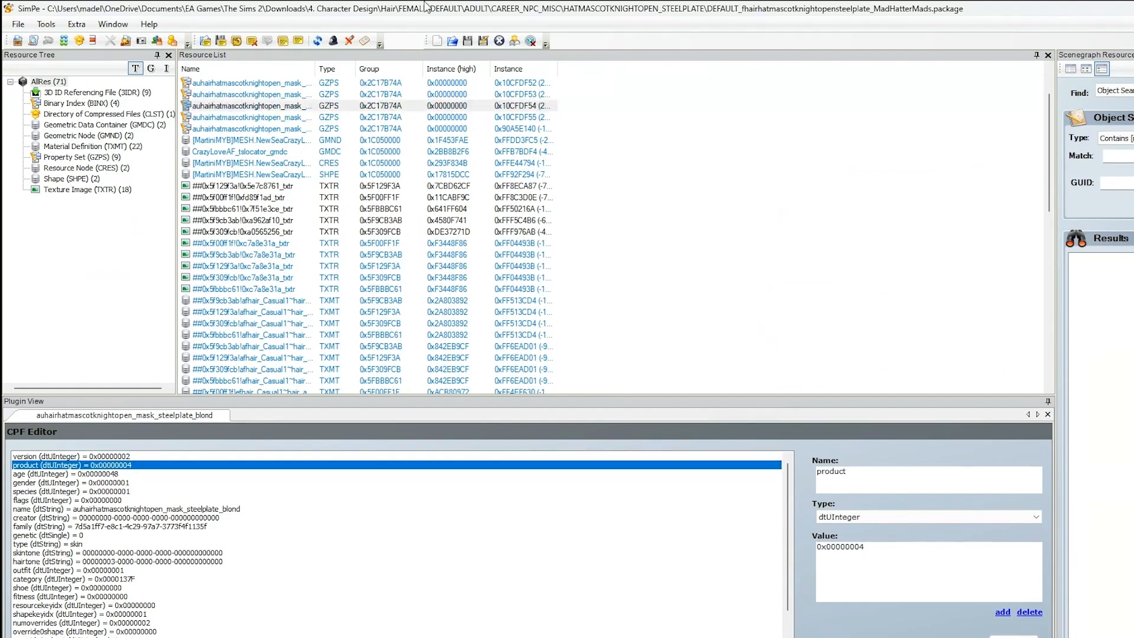
double_click(425, 6)
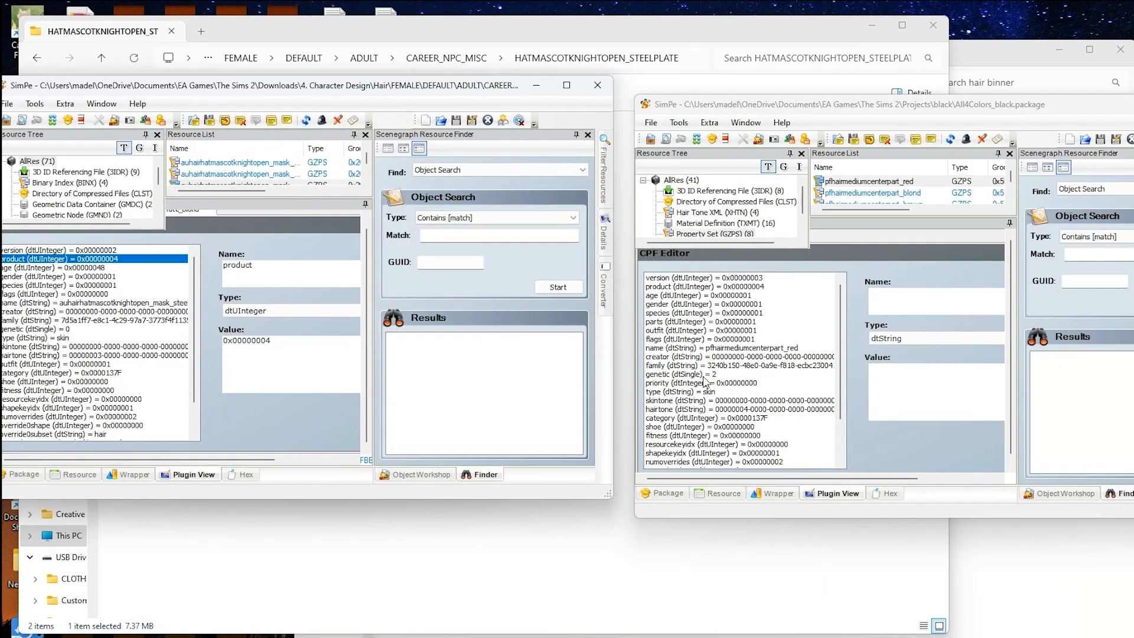
drag(756, 106, 541, 3)
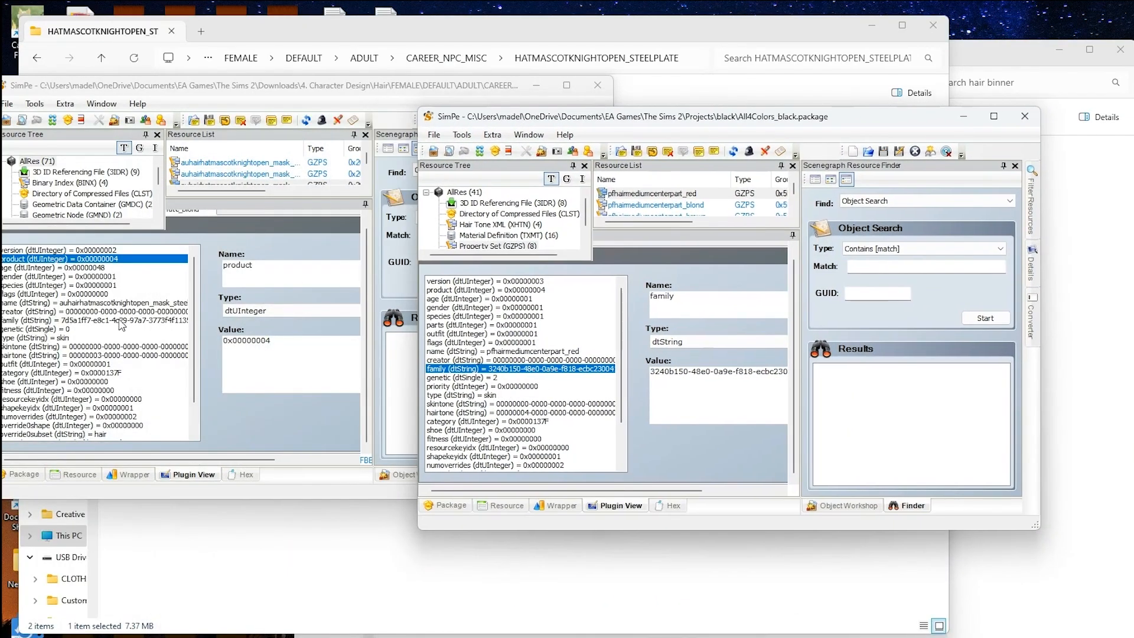
Copy the family value 7d5a1ff7-e8c1-4c29-97a7-3773f4f1135f from the steelplate package's blond property set.
click(121, 321)
drag(474, 87, 498, 7)
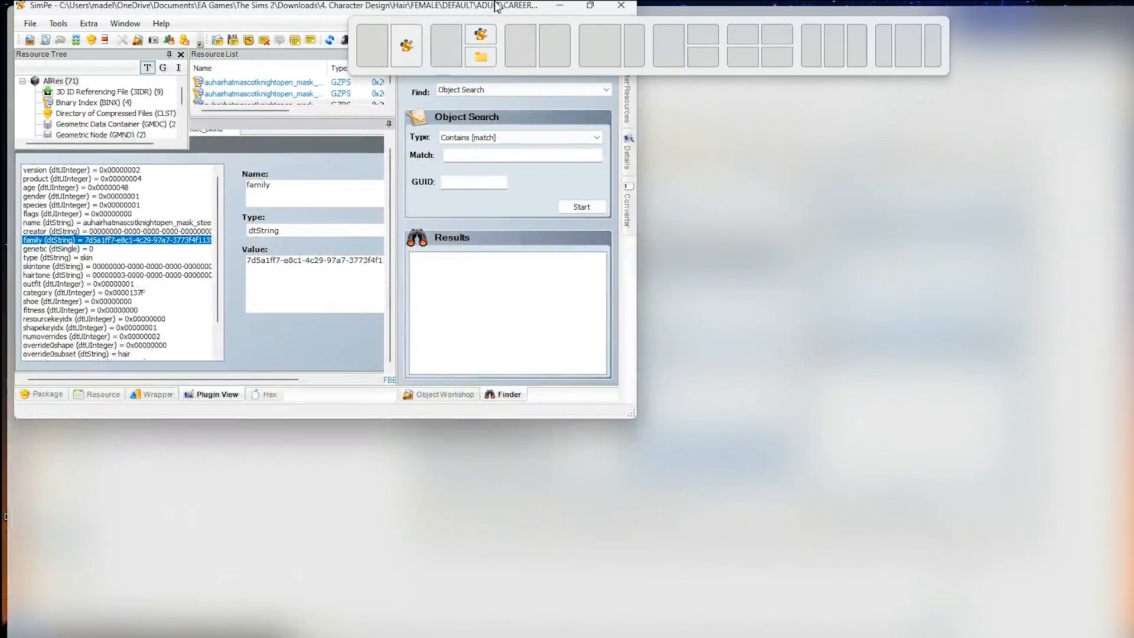
drag(999, 546, 789, 552)
key(ctrl+c)
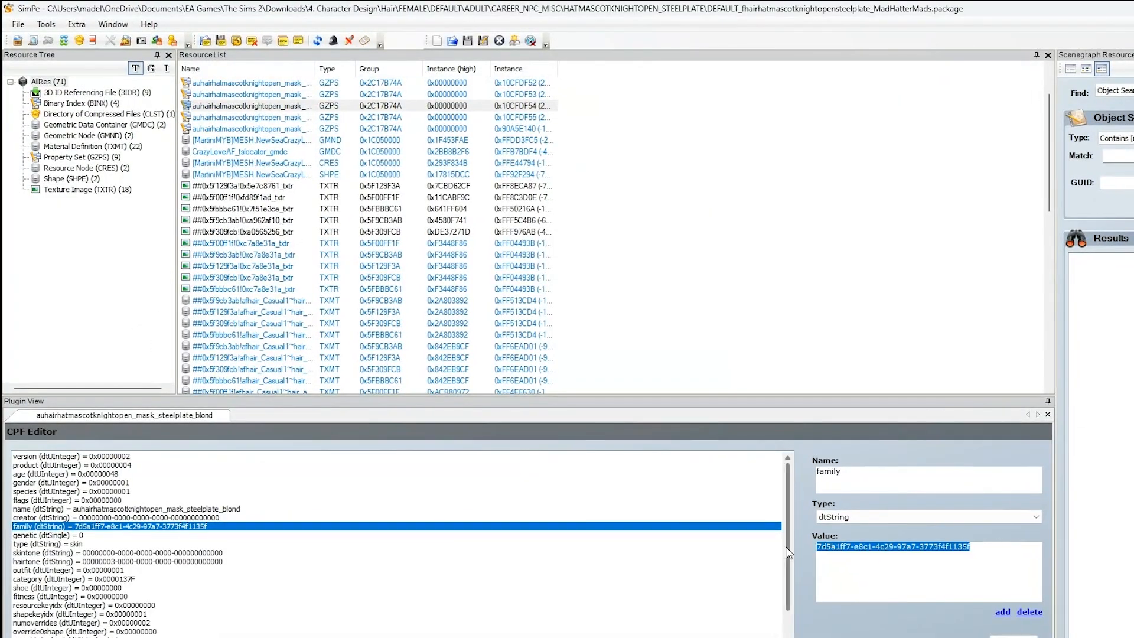
In All4Colors_black.package, set the family of pfhairmediumcenterpart_red to 7d5a1ff7-e8c1-4c29-97a7-3773f4f1135f and commit the change.
drag(744, 7, 815, 89)
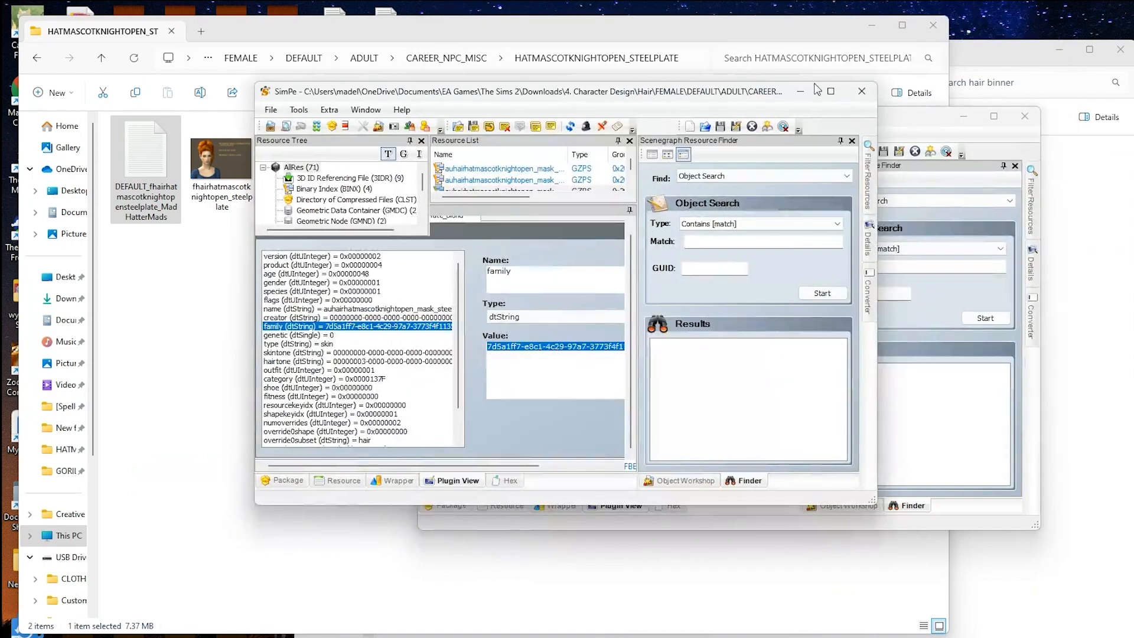
drag(901, 118, 780, 3)
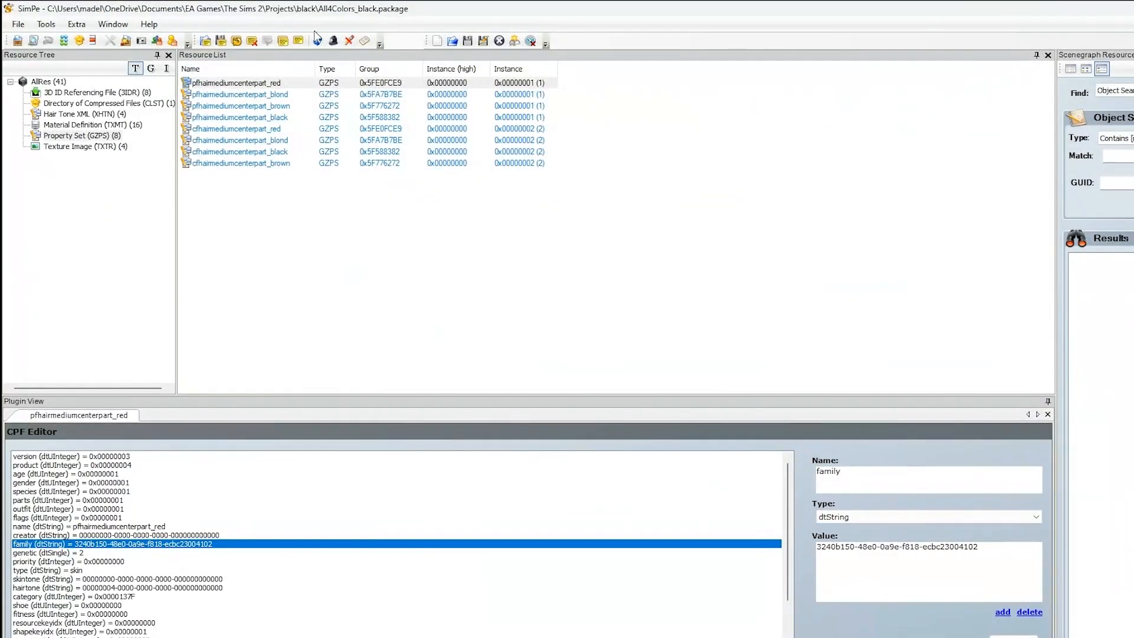
drag(981, 550, 770, 540)
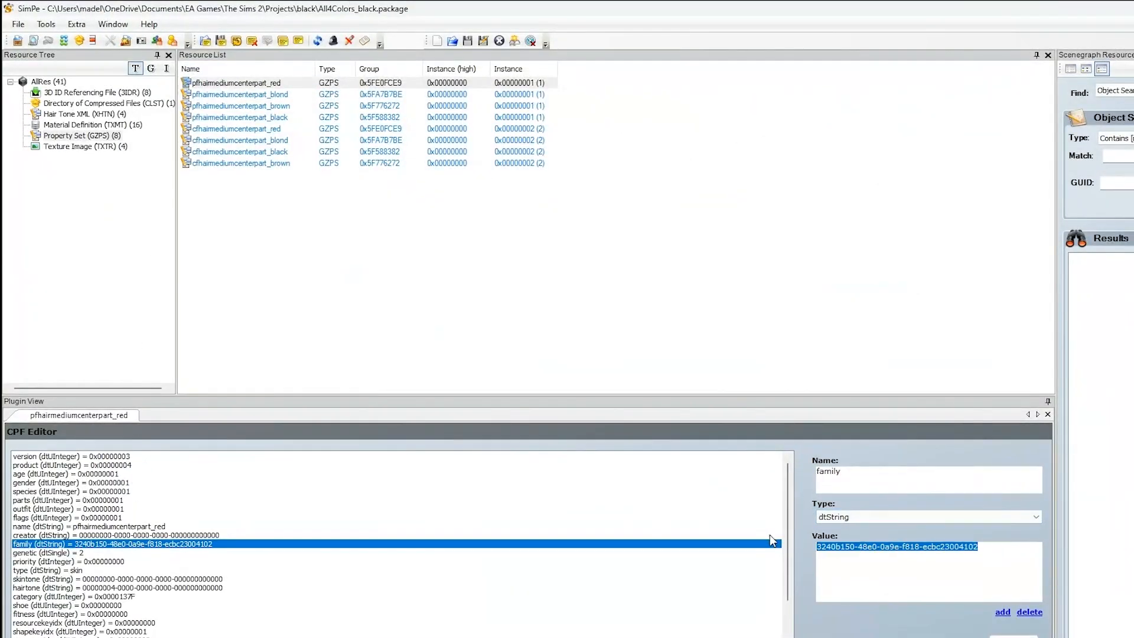
key(ctrl+v)
click(1014, 637)
click(685, 398)
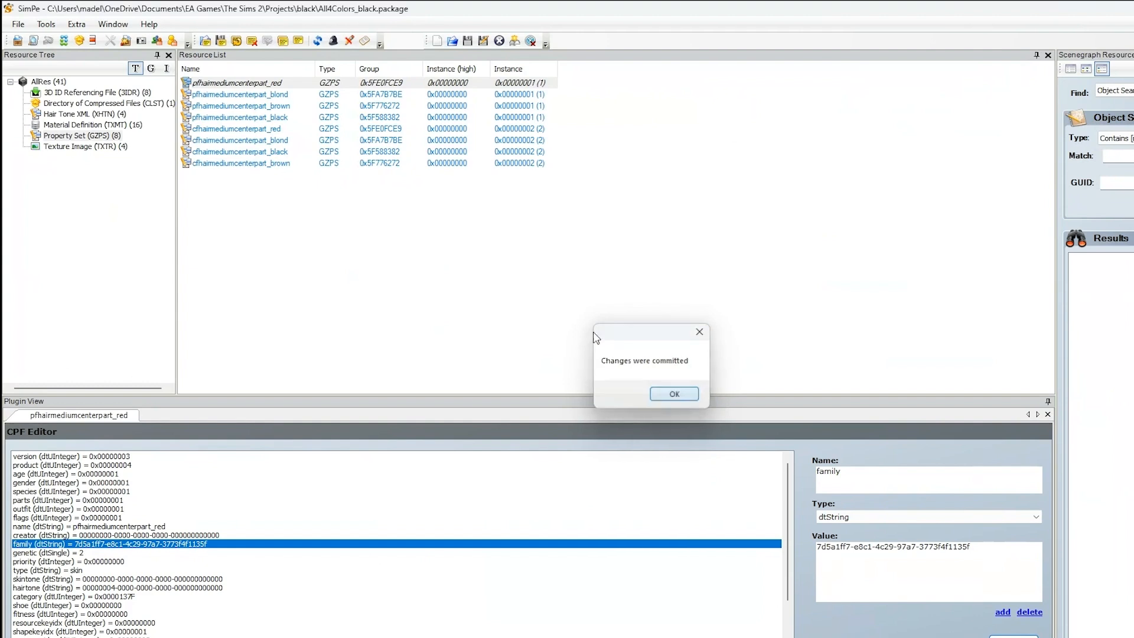
Set the family of pfhairmediumcenterpart_blond to 7d5a1ff7-e8c1-4c29-97a7-3773f4f1135f and commit the change.
click(245, 95)
click(186, 543)
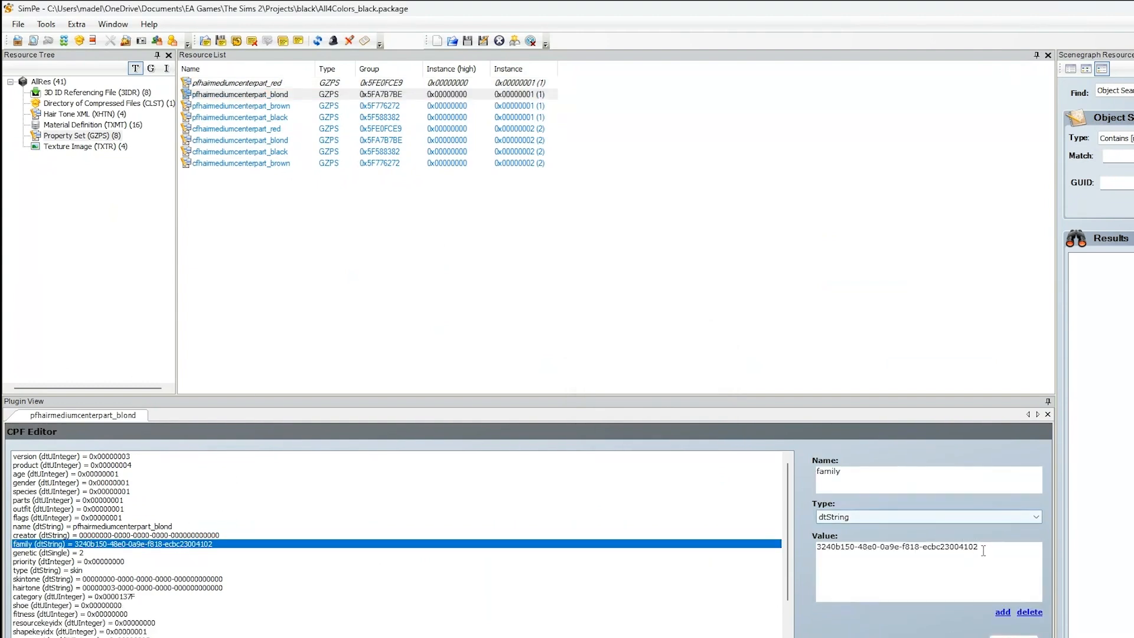
drag(983, 550, 789, 578)
key(ctrl+v)
click(1014, 637)
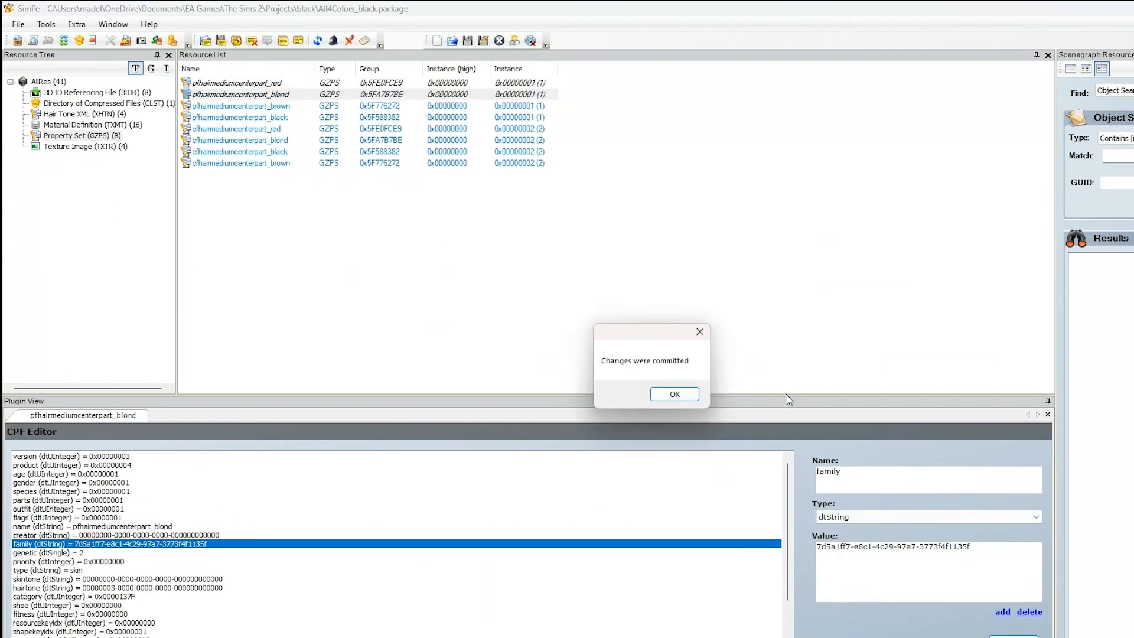
click(689, 398)
Set the family of pfhairmediumcenterpart_brown to 7d5a1ff7-e8c1-4c29-97a7-3773f4f1135f and commit the change.
click(288, 106)
click(203, 543)
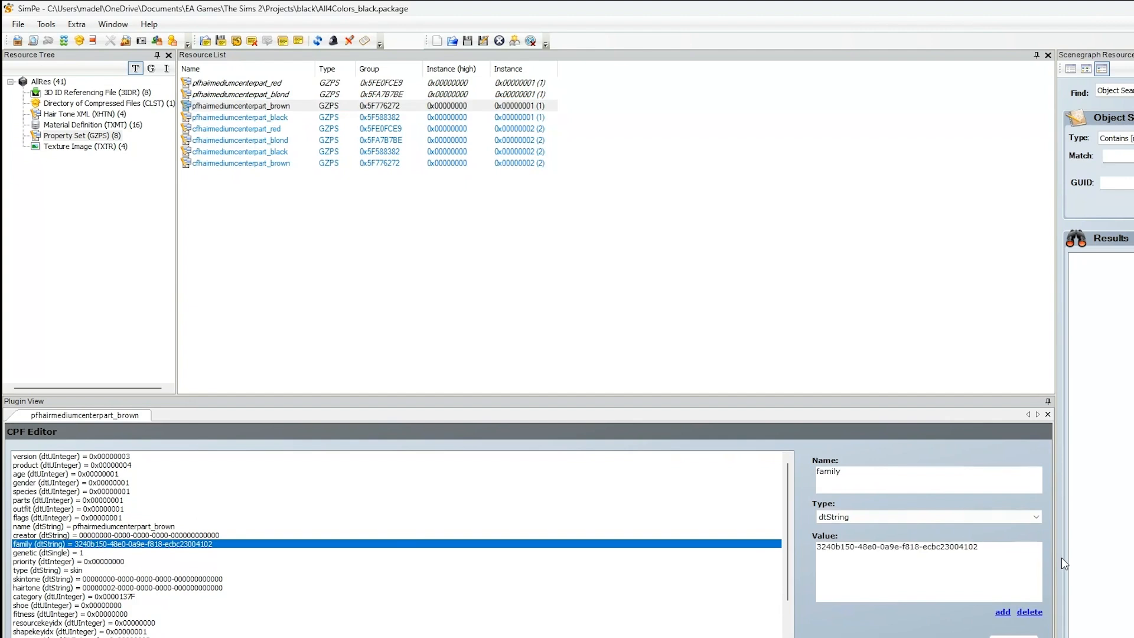
drag(981, 547, 660, 558)
key(ctrl+v)
click(1014, 636)
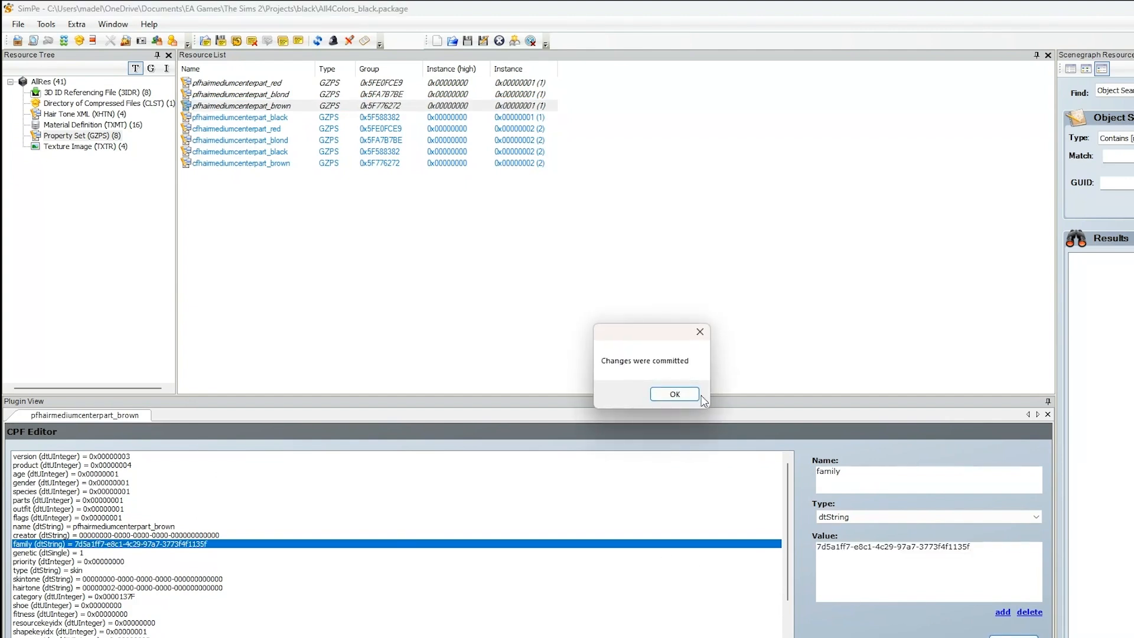
click(696, 396)
Set the family of pfhairmediumcenterpart_black to 7d5a1ff7-e8c1-4c29-97a7-3773f4f1135f and commit the change.
click(260, 117)
click(185, 544)
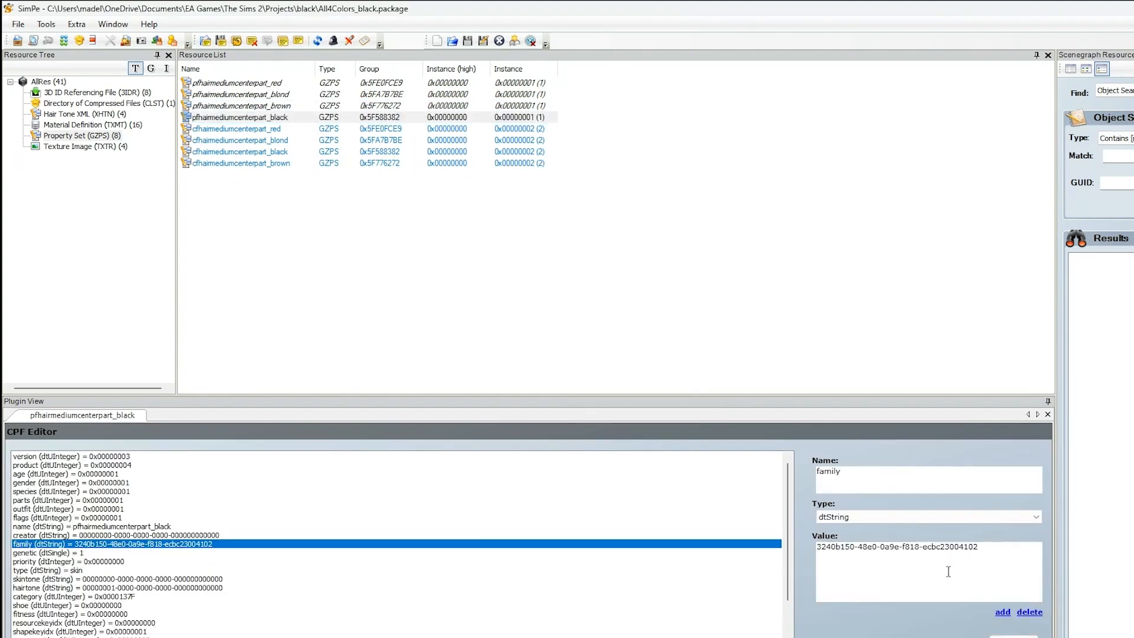
drag(981, 547, 762, 560)
key(ctrl+v)
click(1013, 637)
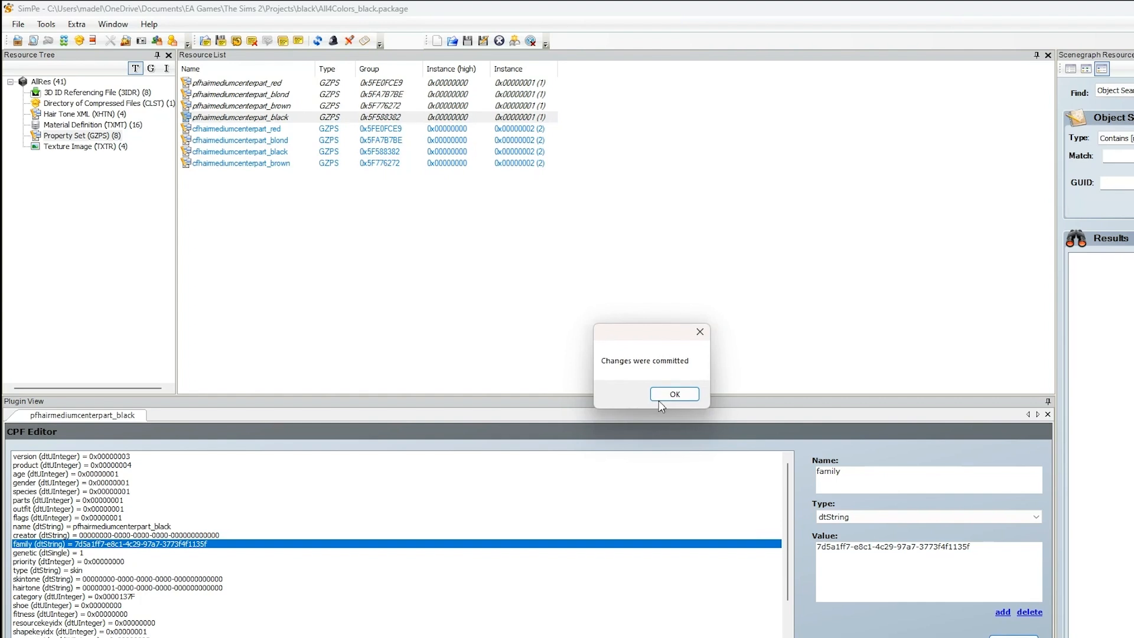
click(660, 395)
Set the family of cfhairmediumcenterpart_red to 7d5a1ff7-e8c1-4c29-97a7-3773f4f1135f and commit the change.
click(249, 129)
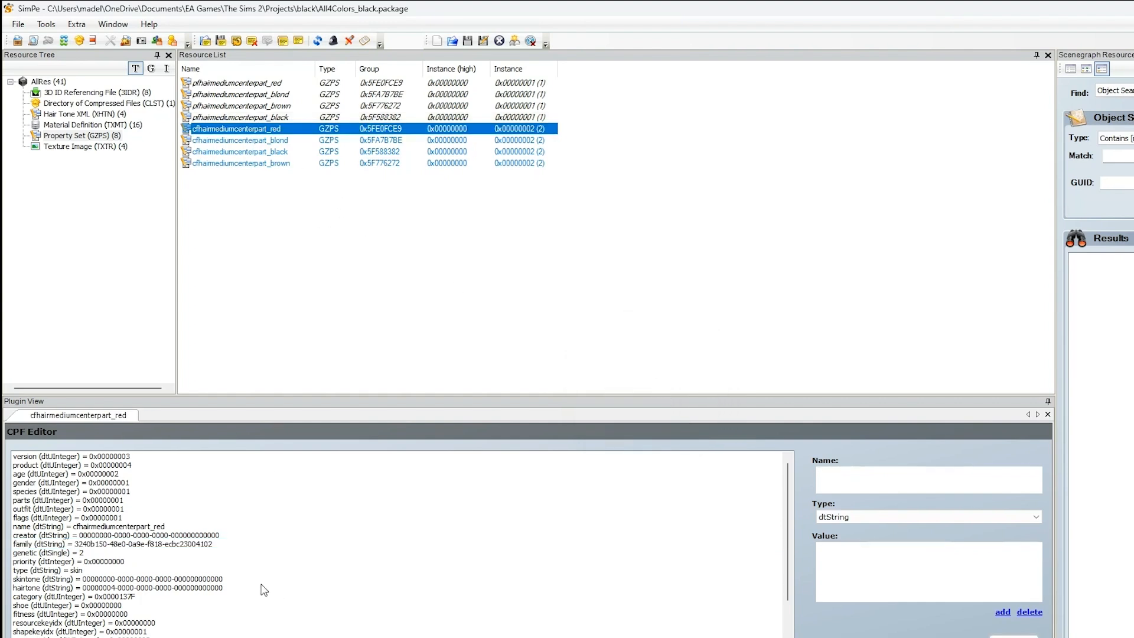
click(193, 544)
drag(979, 547, 768, 555)
key(ctrl+v)
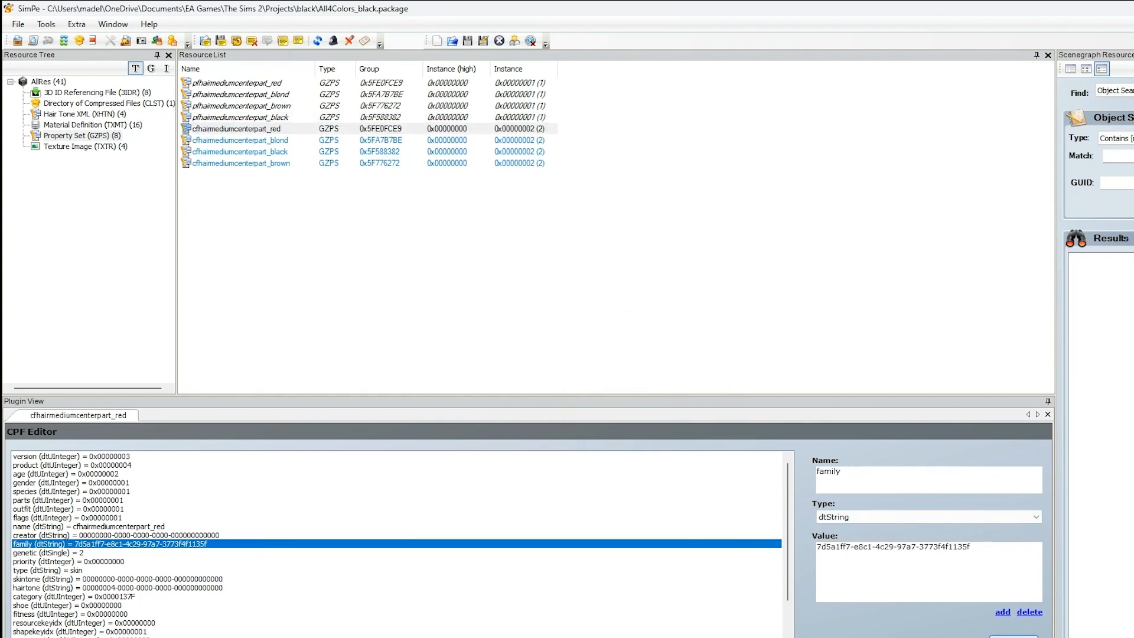
click(1013, 637)
click(686, 396)
Set the family of cfhairmediumcenterpart_blond to 7d5a1ff7-e8c1-4c29-97a7-3773f4f1135f and commit the change.
click(225, 141)
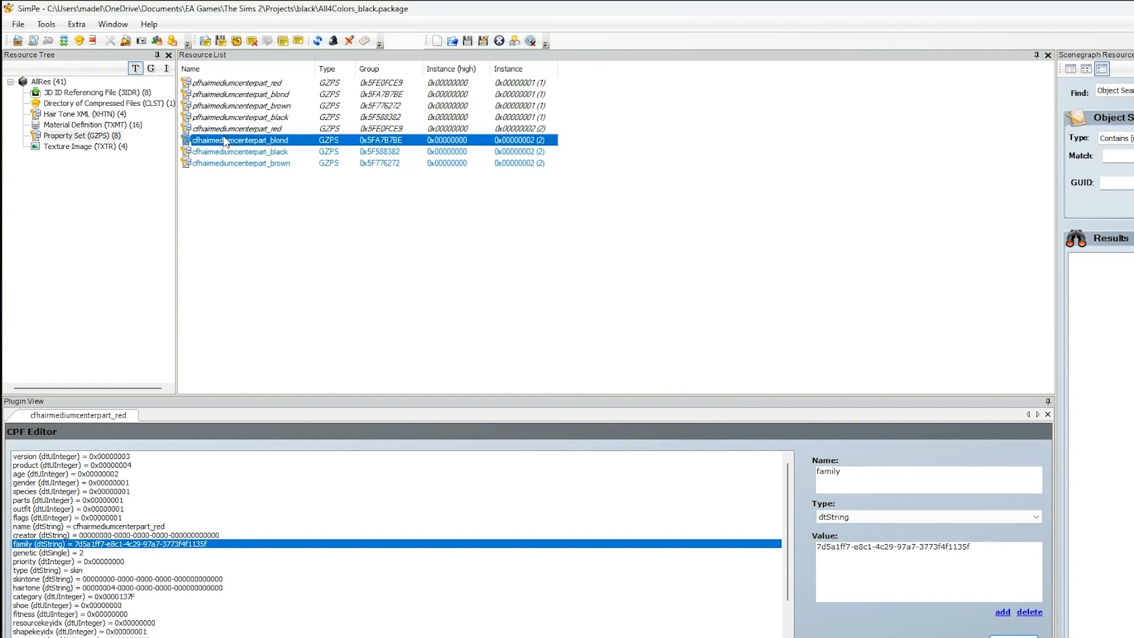
click(182, 543)
drag(985, 547, 792, 554)
key(ctrl+v)
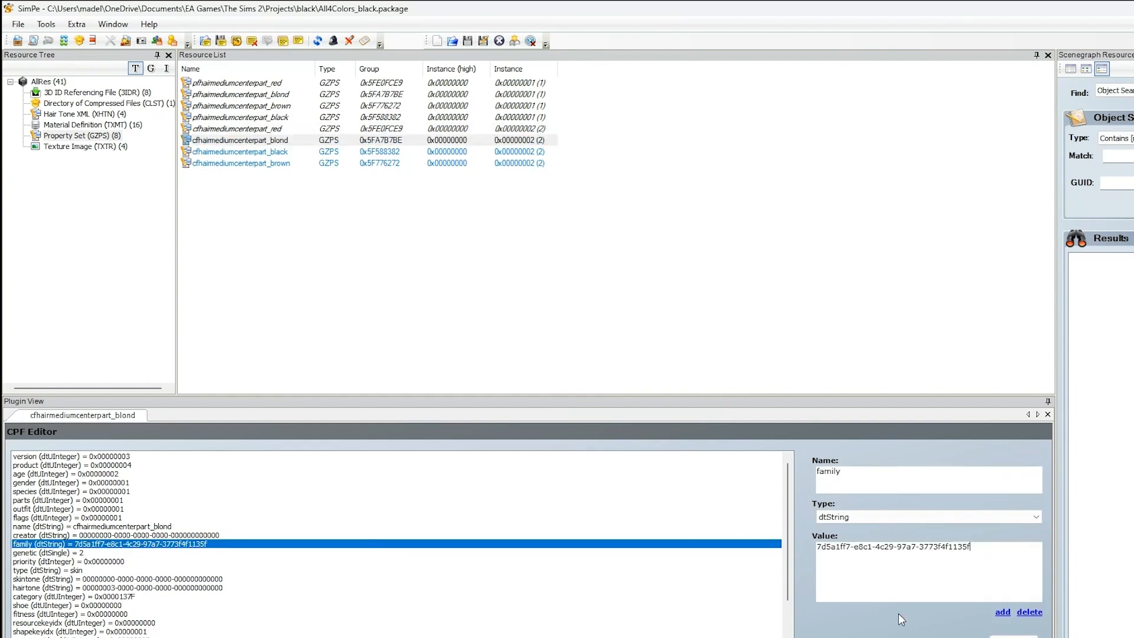
click(1014, 636)
click(685, 394)
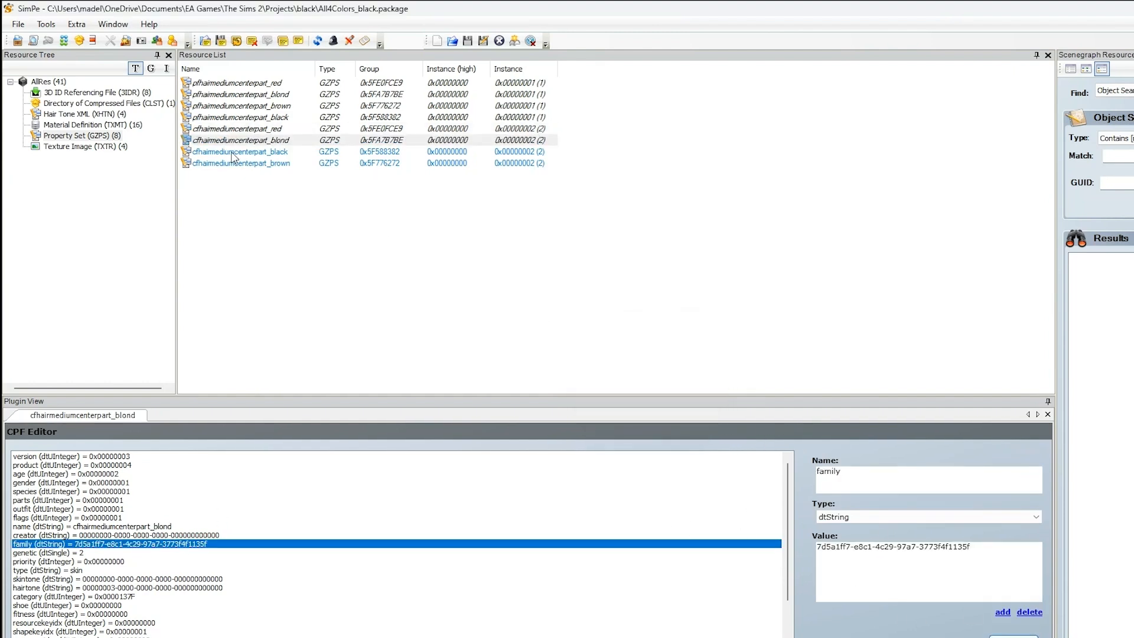
Set the family of cfhairmediumcenterpart_black to 7d5a1ff7-e8c1-4c29-97a7-3773f4f1135f and commit the change.
click(233, 155)
click(201, 535)
click(197, 544)
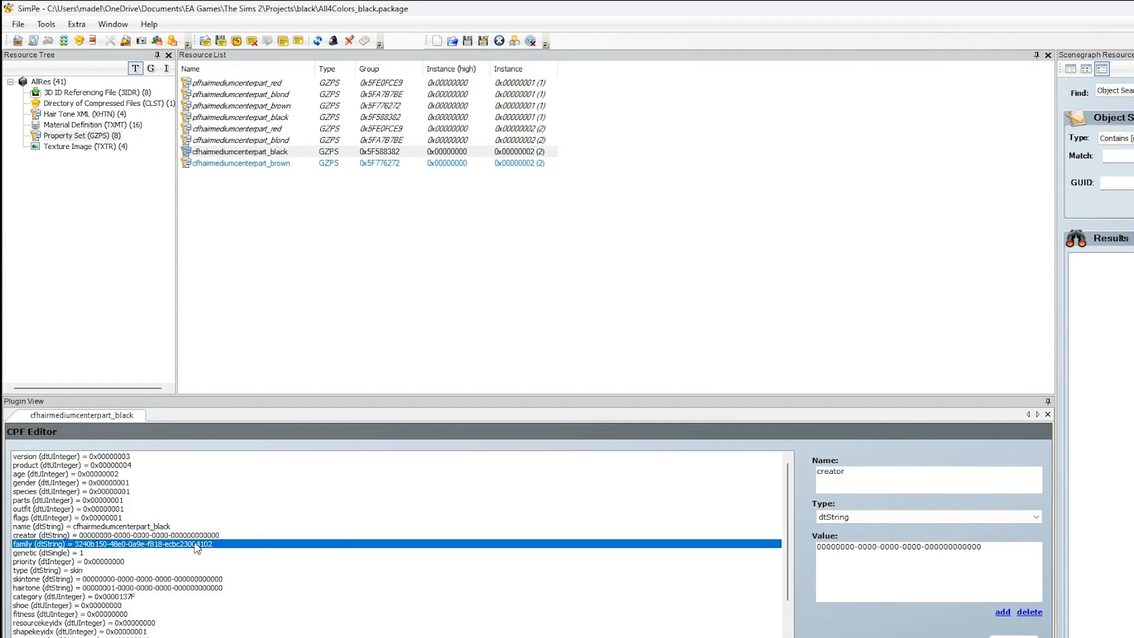
drag(986, 547, 815, 549)
text(7d5a1ff7-e8c1-4c29-97a7-3773f4f1135f)
click(1013, 636)
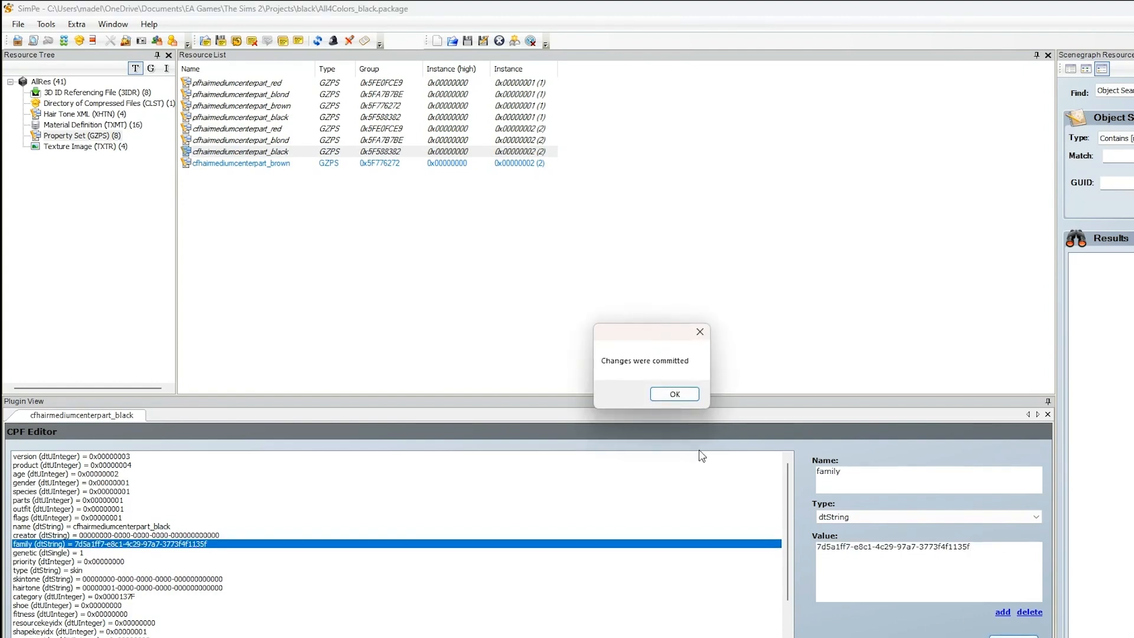
click(682, 393)
Set the family of cfhairmediumcenterpart_brown to 7d5a1ff7-e8c1-4c29-97a7-3773f4f1135f.
click(271, 165)
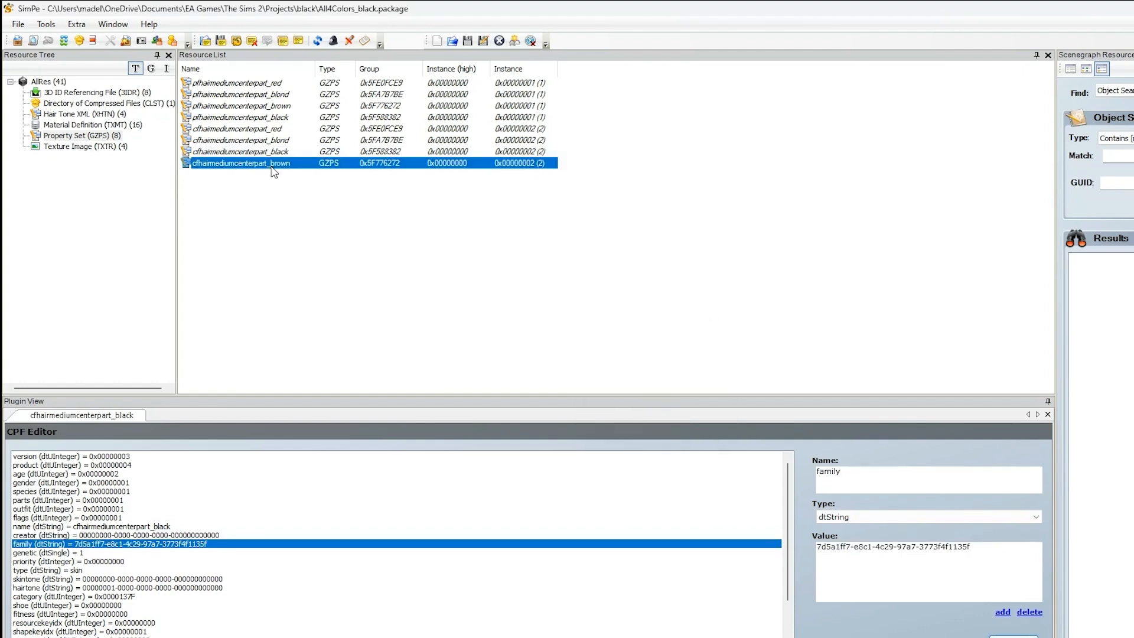
click(196, 544)
drag(983, 547, 766, 547)
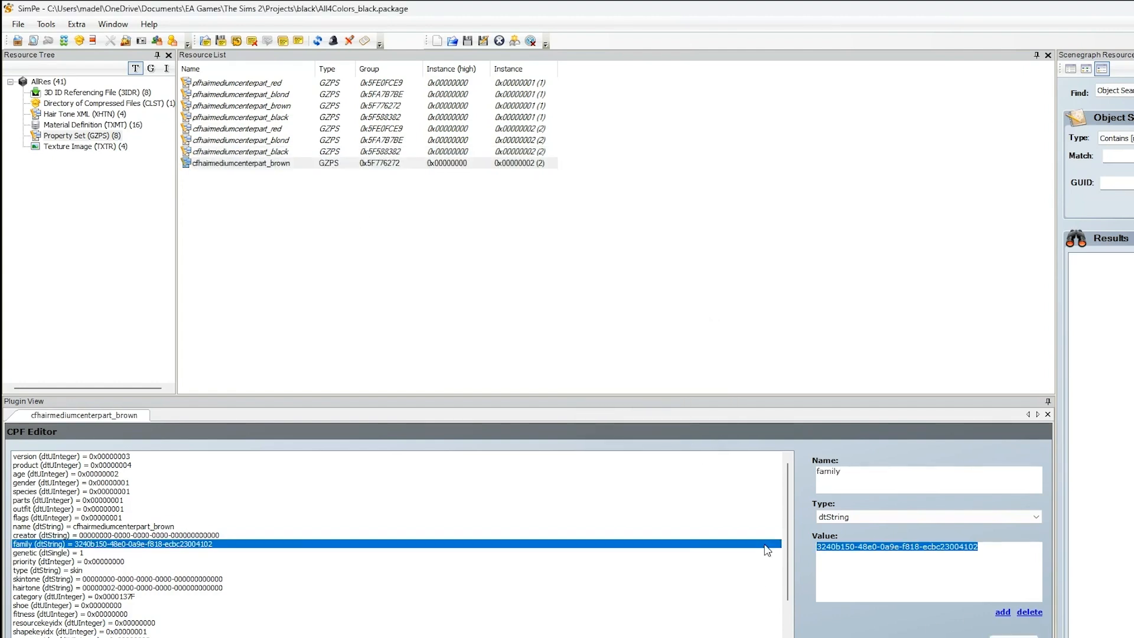
text(7d5a1ff7-e8c1-4c29-97a7-3773f4f1135f)
Set the version of pfhairmediumcenterpart_red to 0x00000002.
click(248, 83)
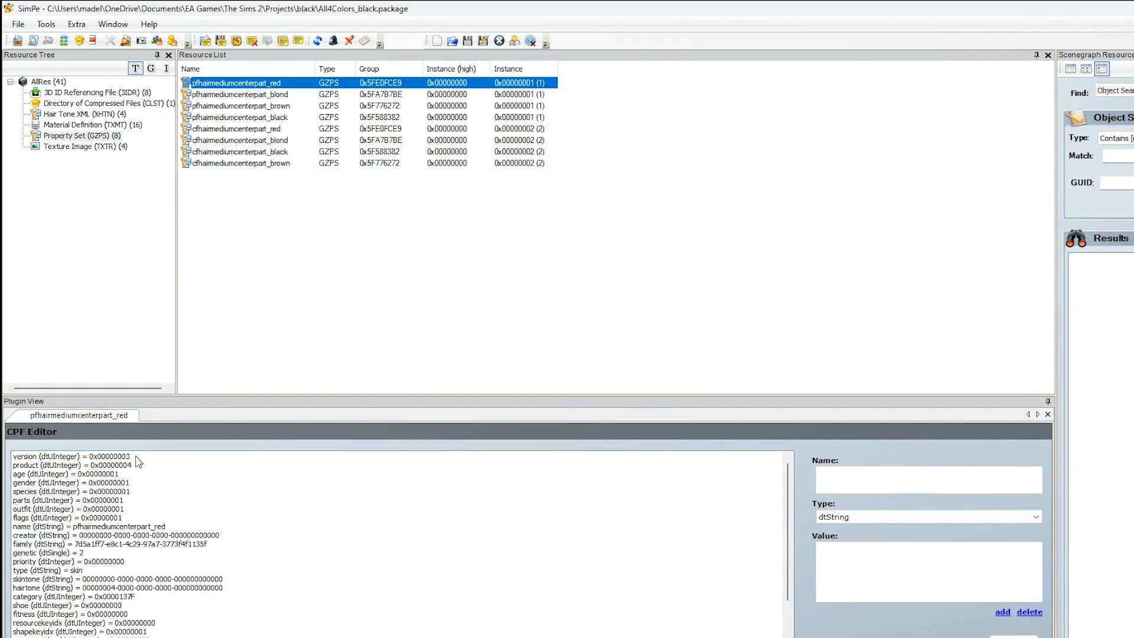
click(178, 457)
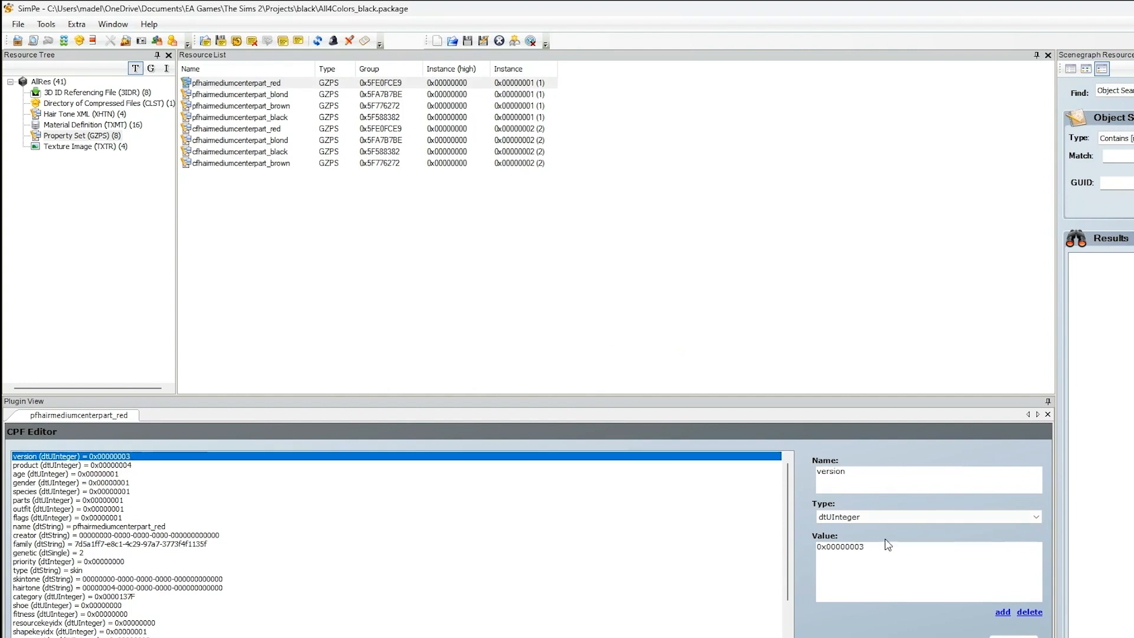
click(865, 546)
key(BackSpace)
text(2)
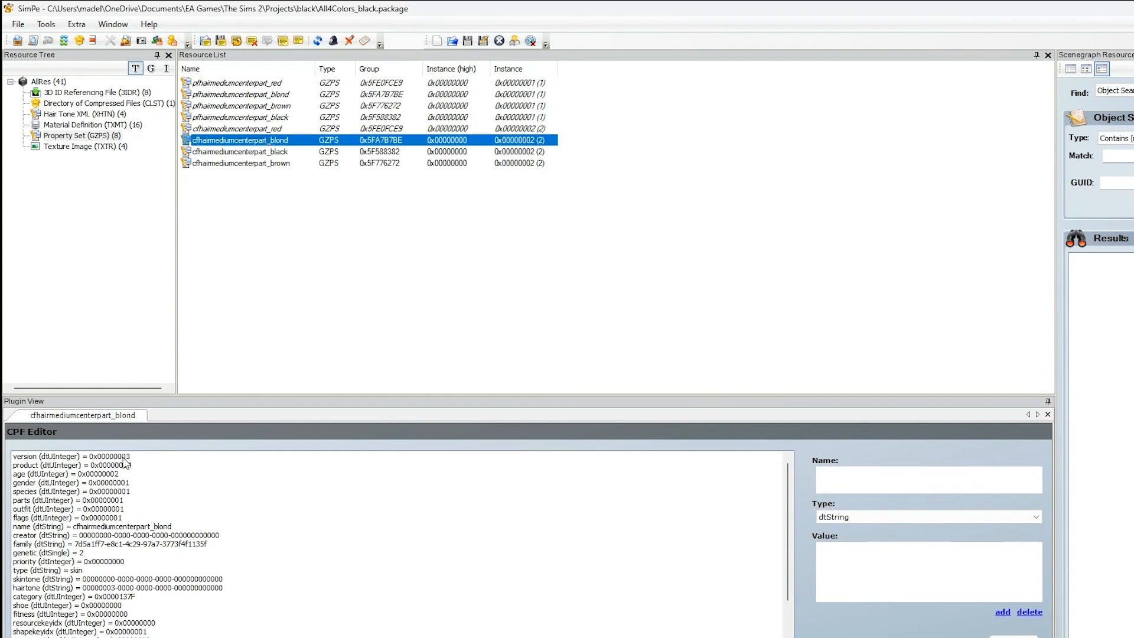
Set the version of cfhairmediumcenterpart_blond to 0x00000002 and commit the change.
click(124, 459)
click(904, 548)
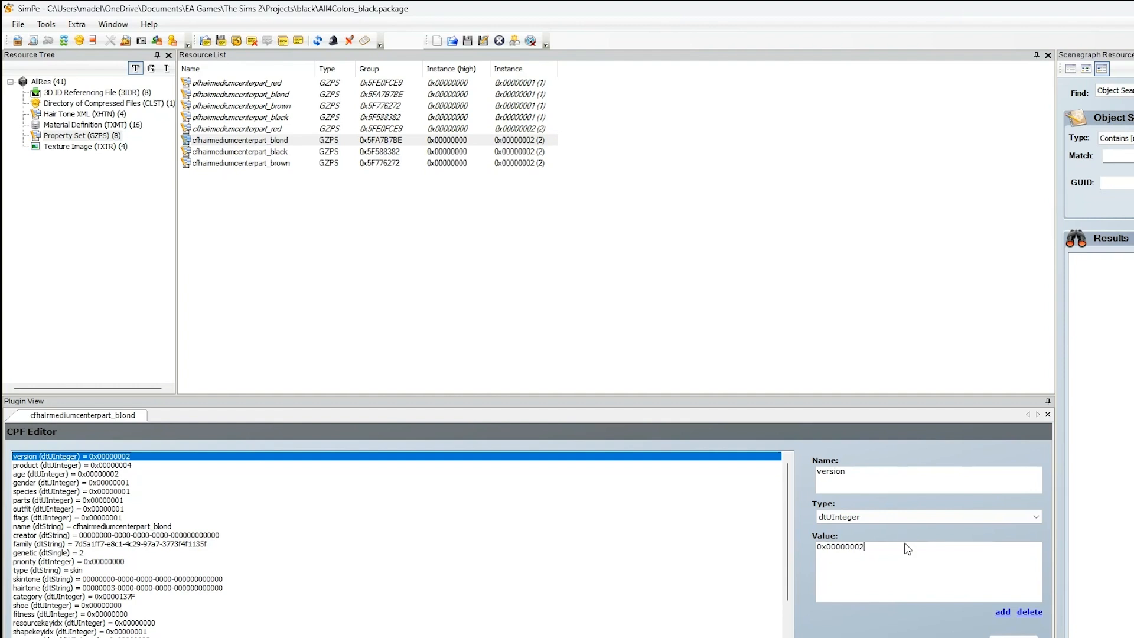
click(1013, 636)
click(672, 392)
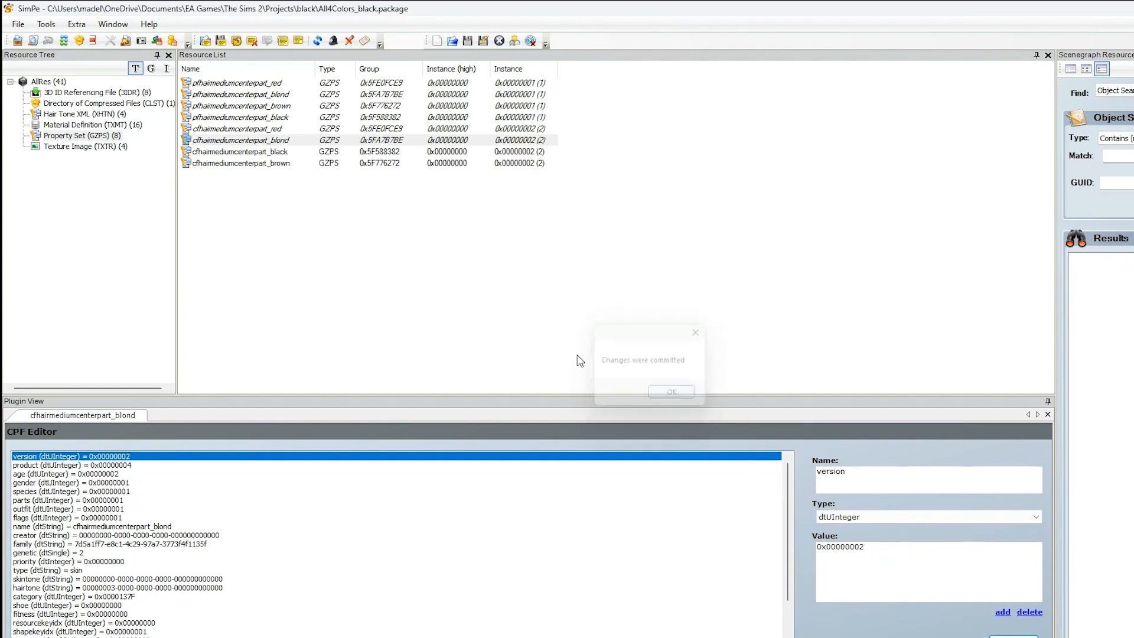
Set the version of cfhairmediumcenterpart_black to 0x00000002 and commit the change.
click(242, 152)
click(370, 458)
click(879, 550)
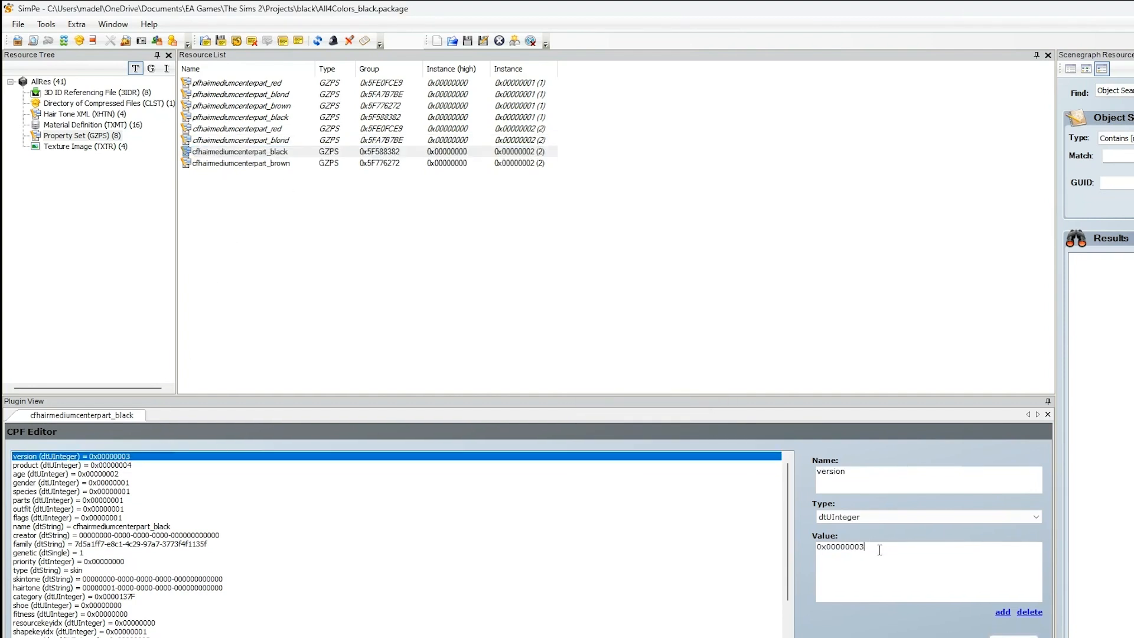
key(BackSpace)
text(2)
click(1013, 637)
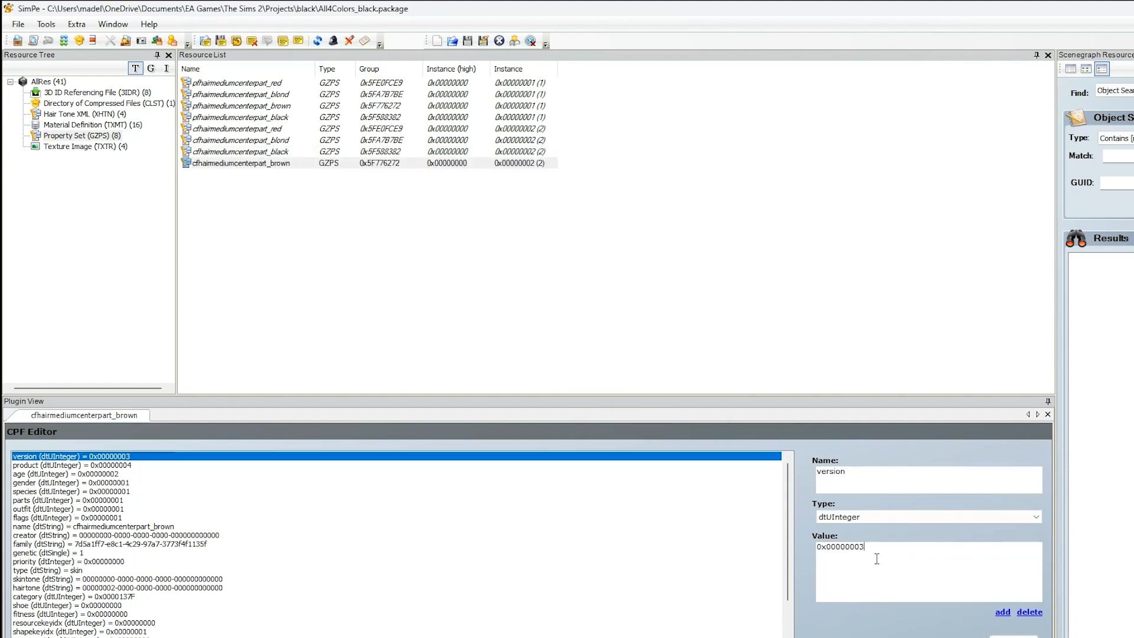
Set the version of cfhairmediumcenterpart_brown to 0x00000002, commit the change and save All4Colors_black.package.
click(878, 555)
key(BackSpace)
text(2)
click(1014, 636)
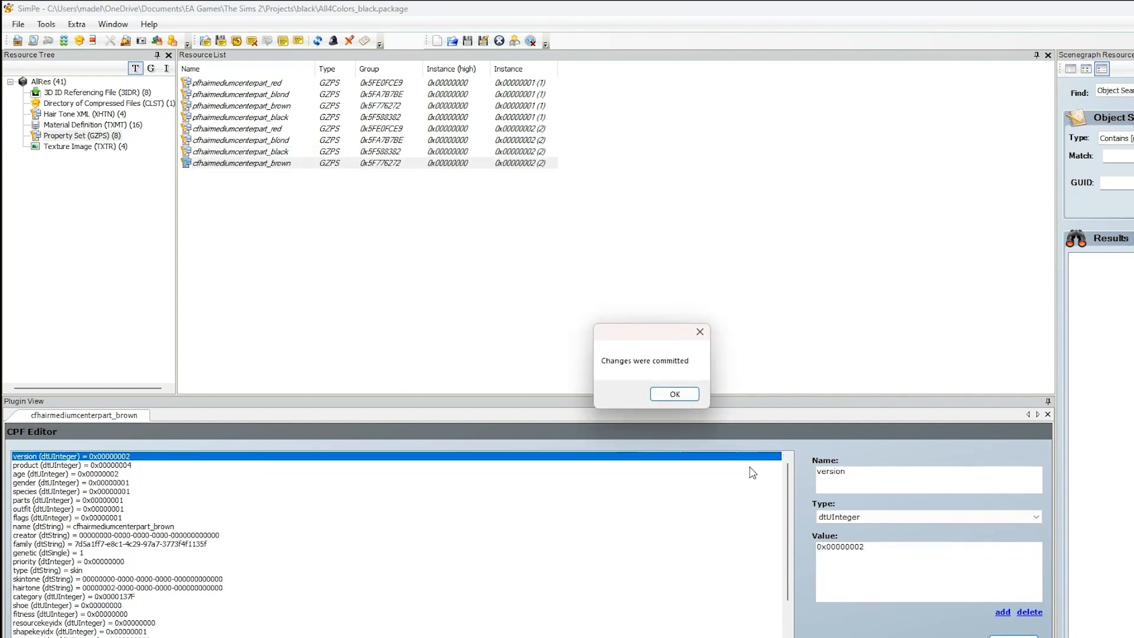
click(675, 395)
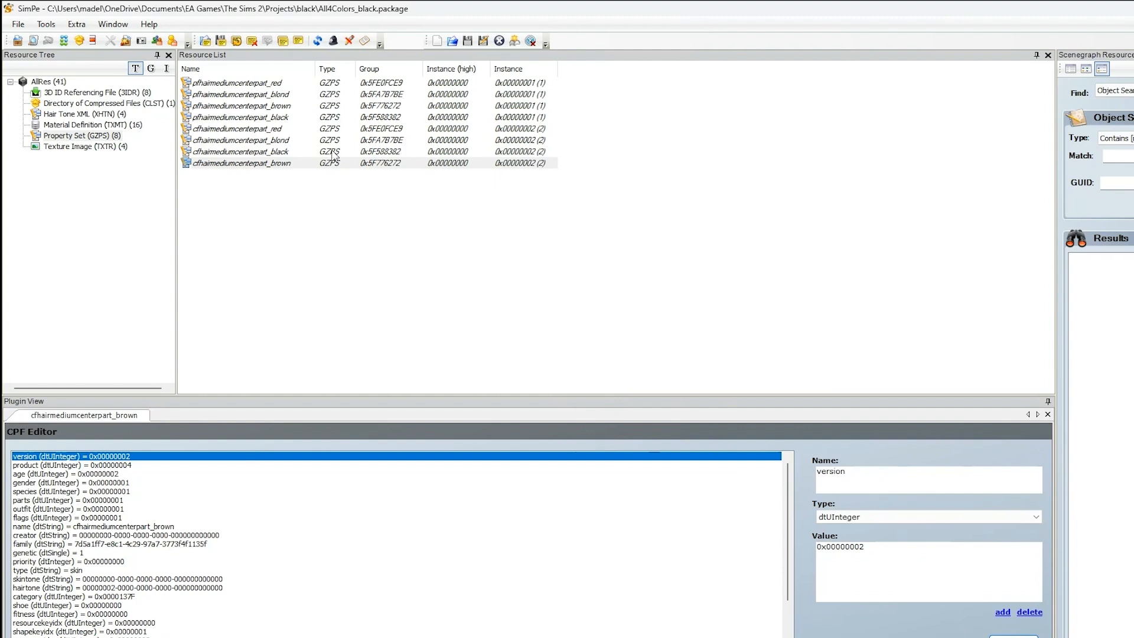
click(471, 40)
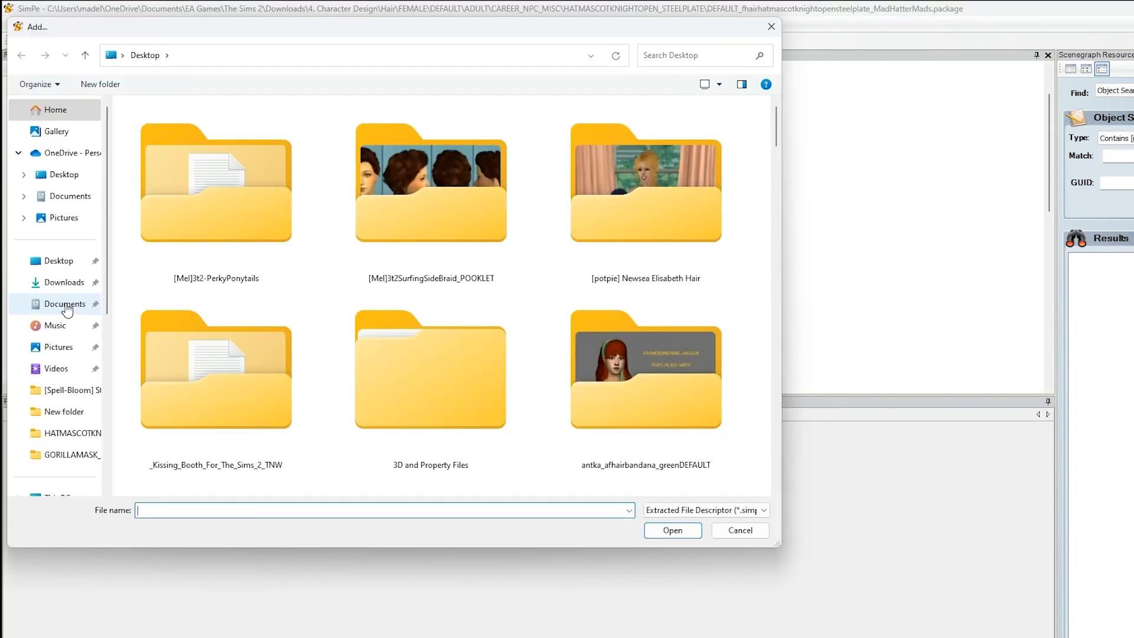
Add the contents of All4Colors_black.package from the Sims 2 Projects\black folder to the steelplate package, listing all file types.
click(66, 303)
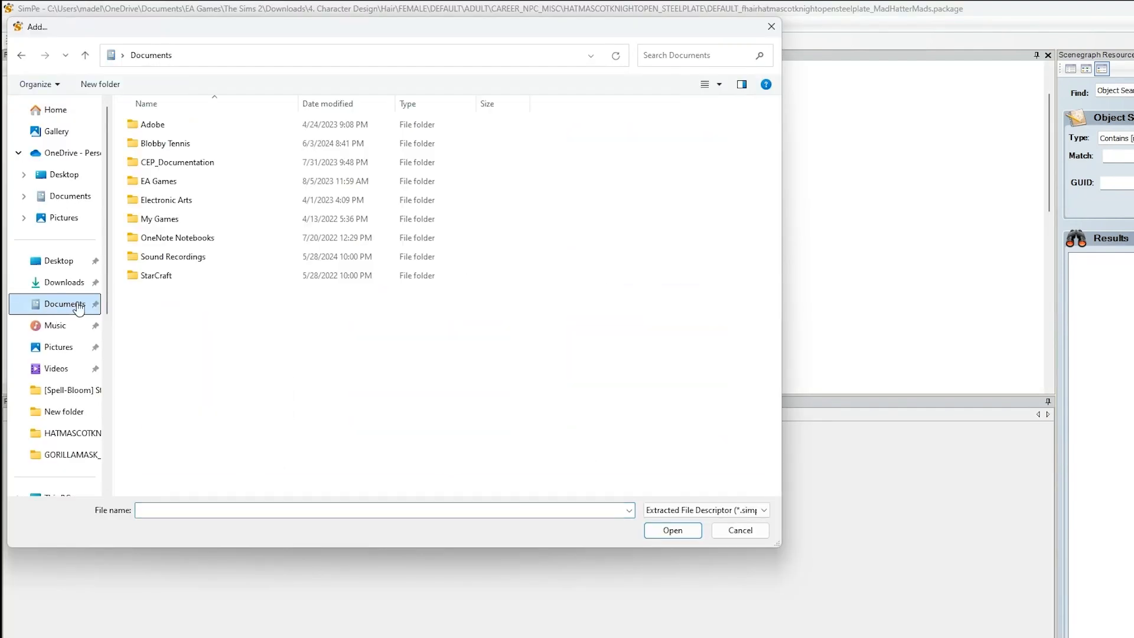
double_click(185, 180)
double_click(163, 127)
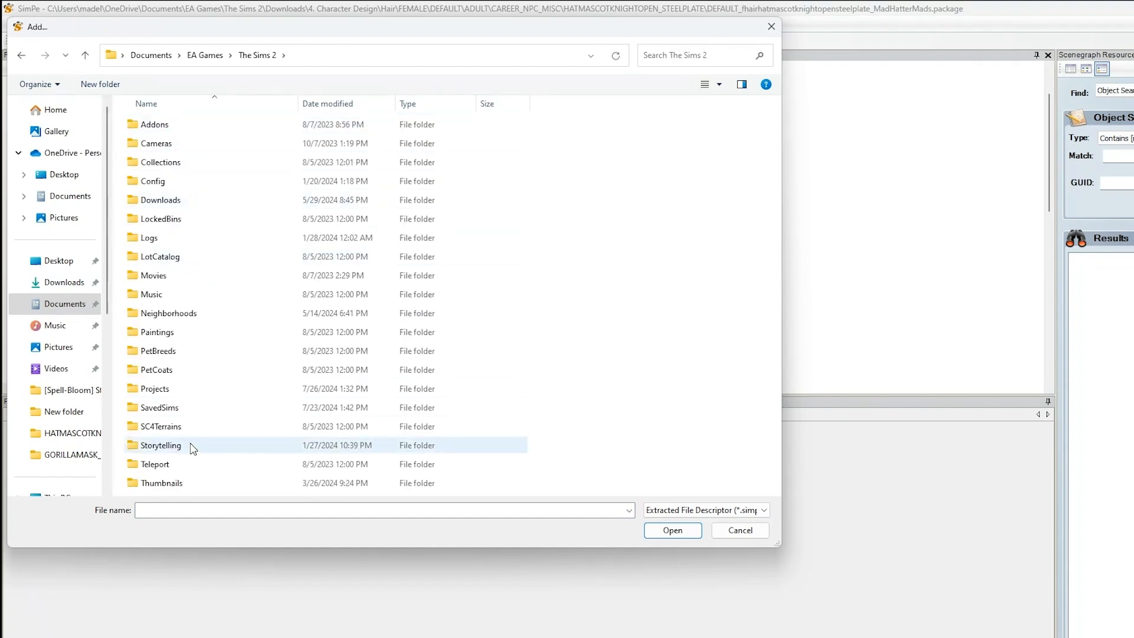
double_click(155, 388)
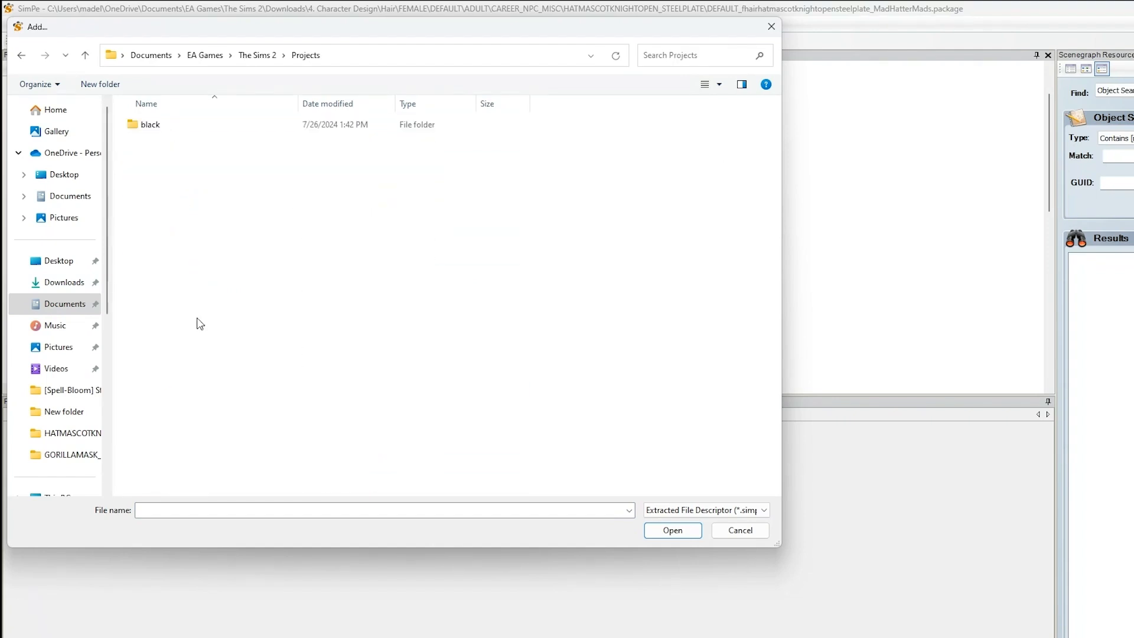
double_click(163, 125)
click(703, 568)
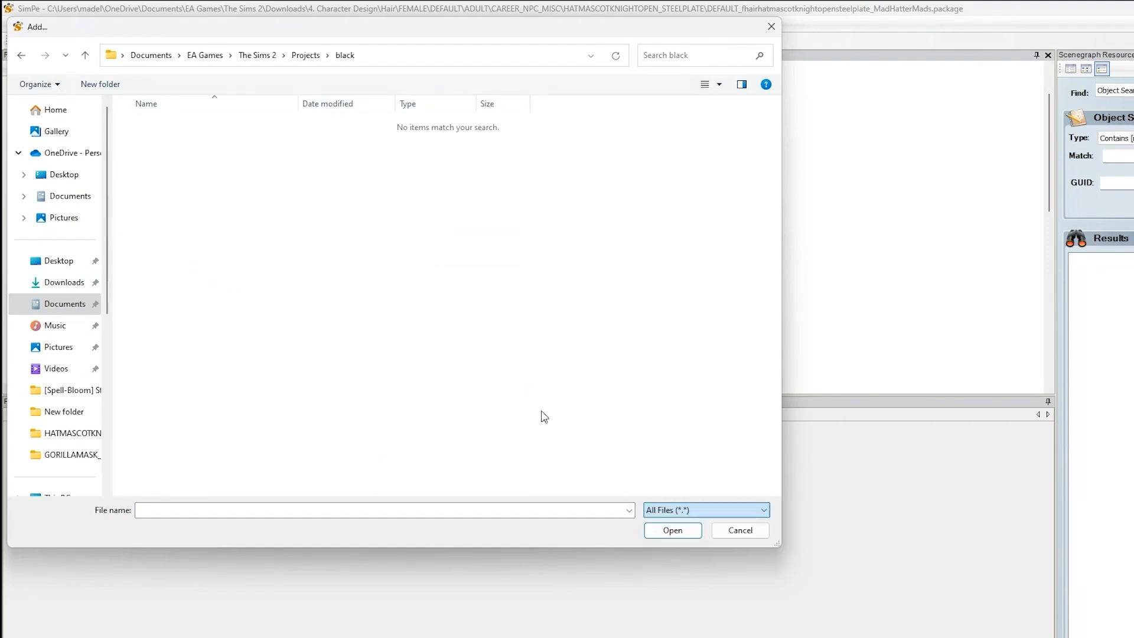
double_click(236, 162)
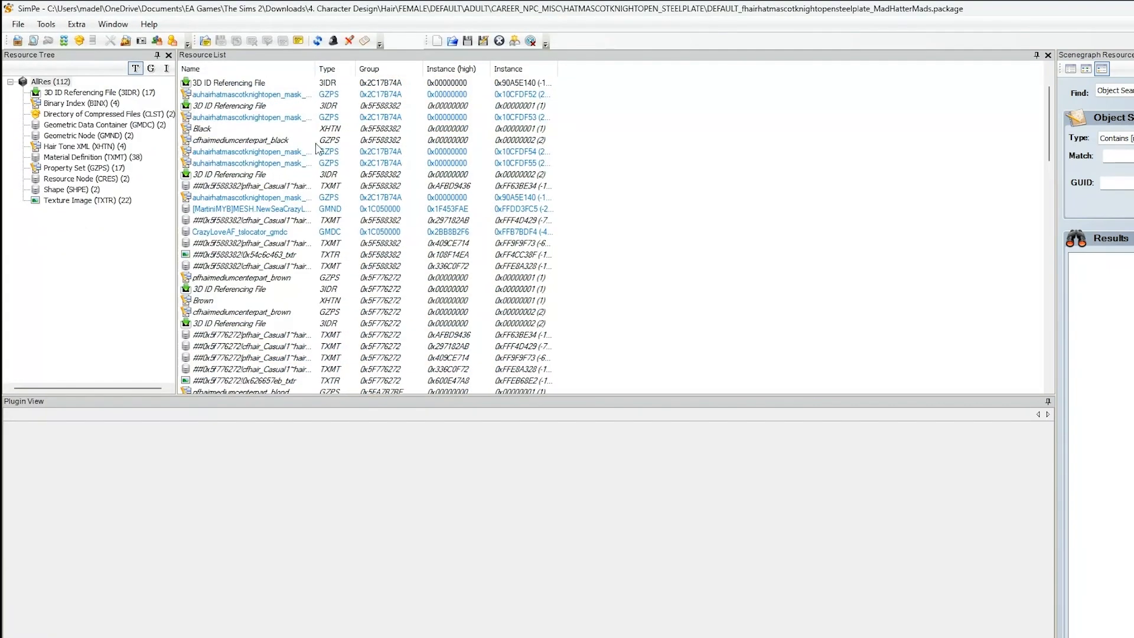
Save the steelplate default replacement package and close SimPe.
click(466, 42)
drag(487, 3, 475, 124)
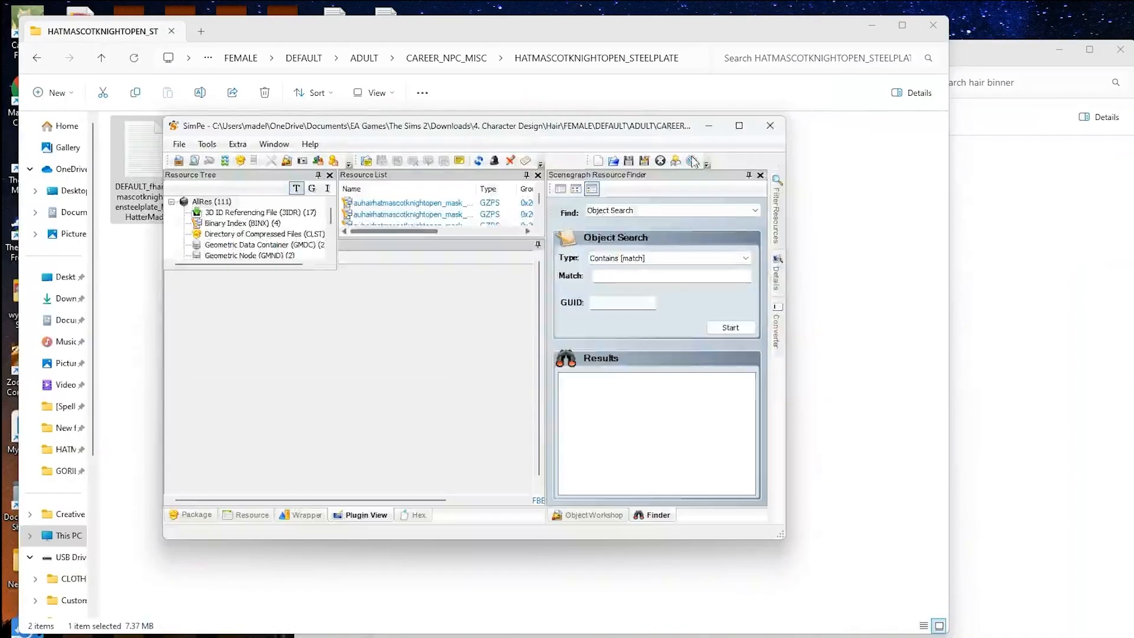
click(772, 127)
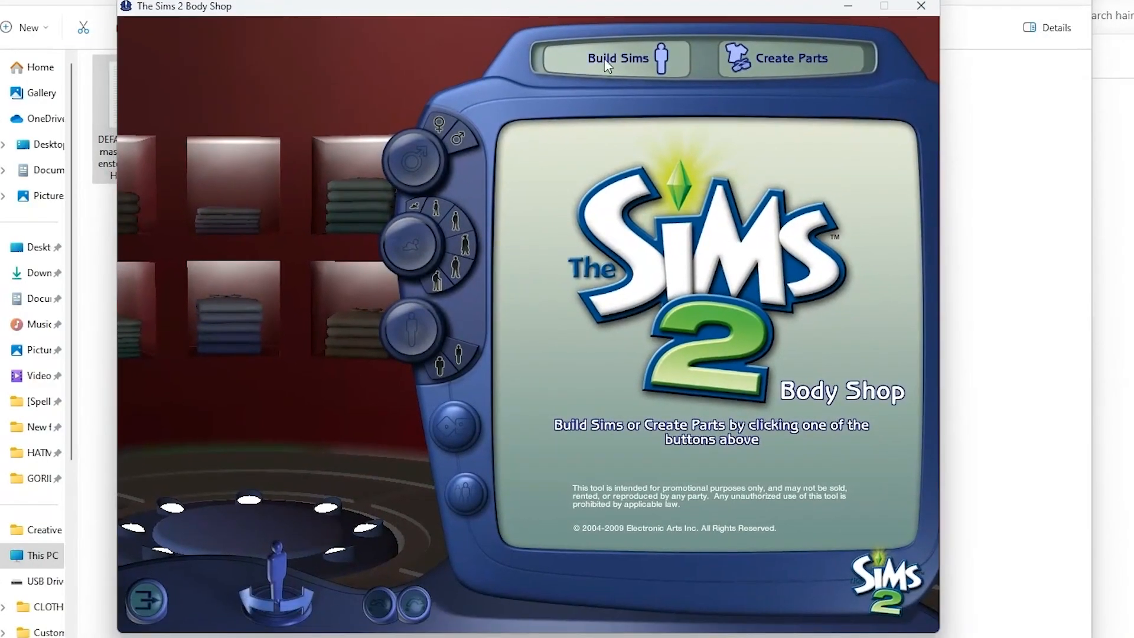
In The Sims 2 Body Shop, start building a Sim, open the genetics hair choices and switch to the young adult age.
click(727, 35)
click(651, 144)
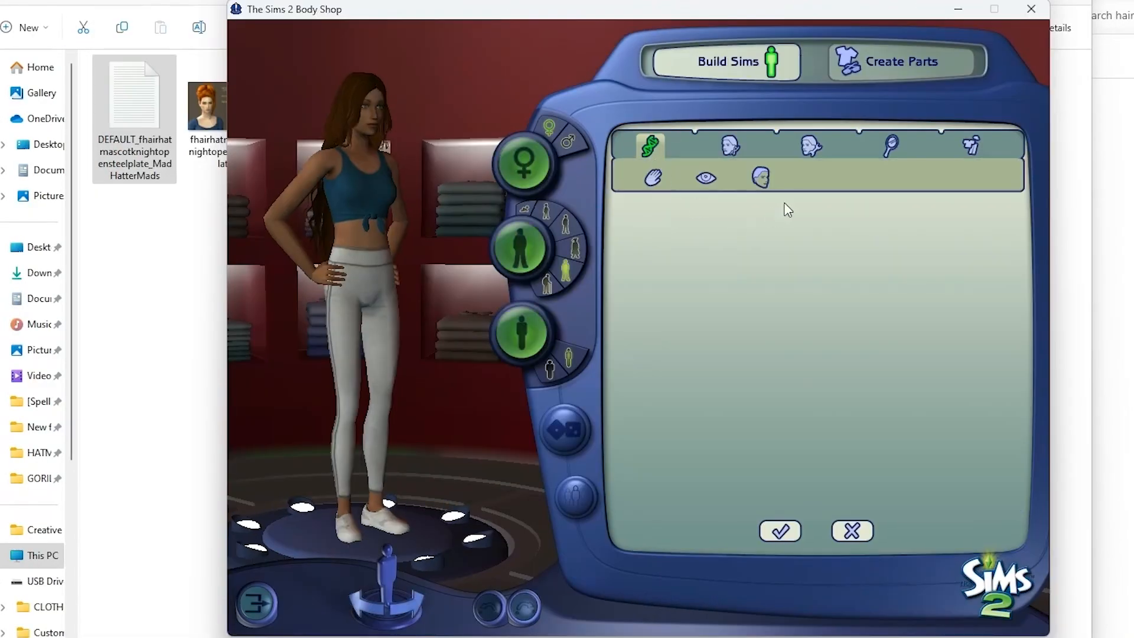
click(762, 177)
click(572, 253)
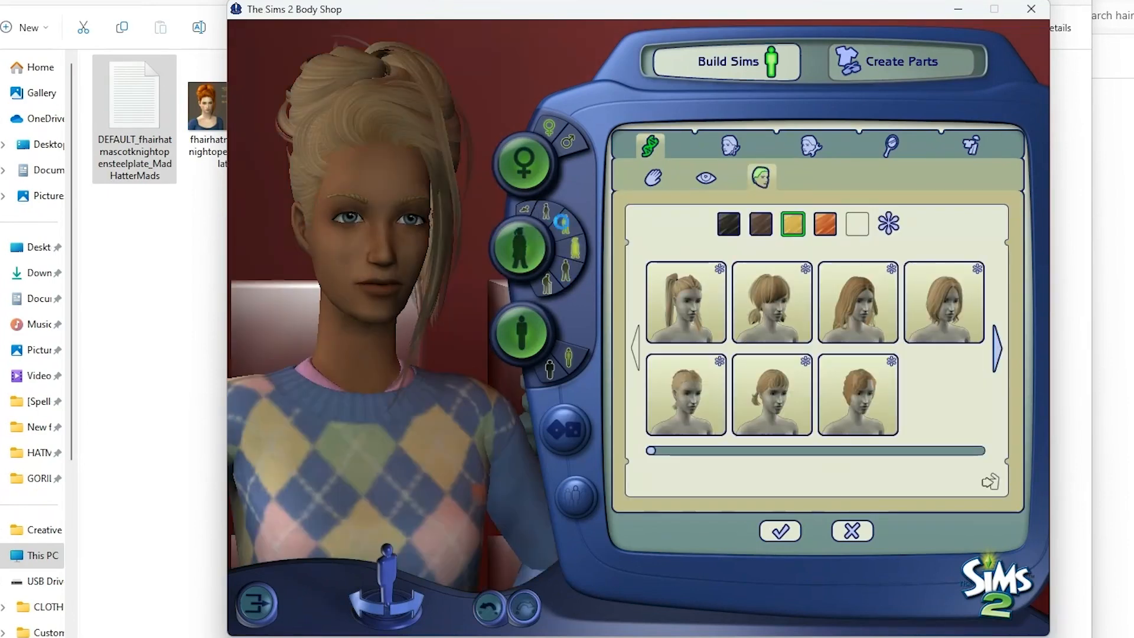
Preview the blond hairstyle on the female Sim at the toddler, child, teen, young adult, elder and adult ages.
click(525, 209)
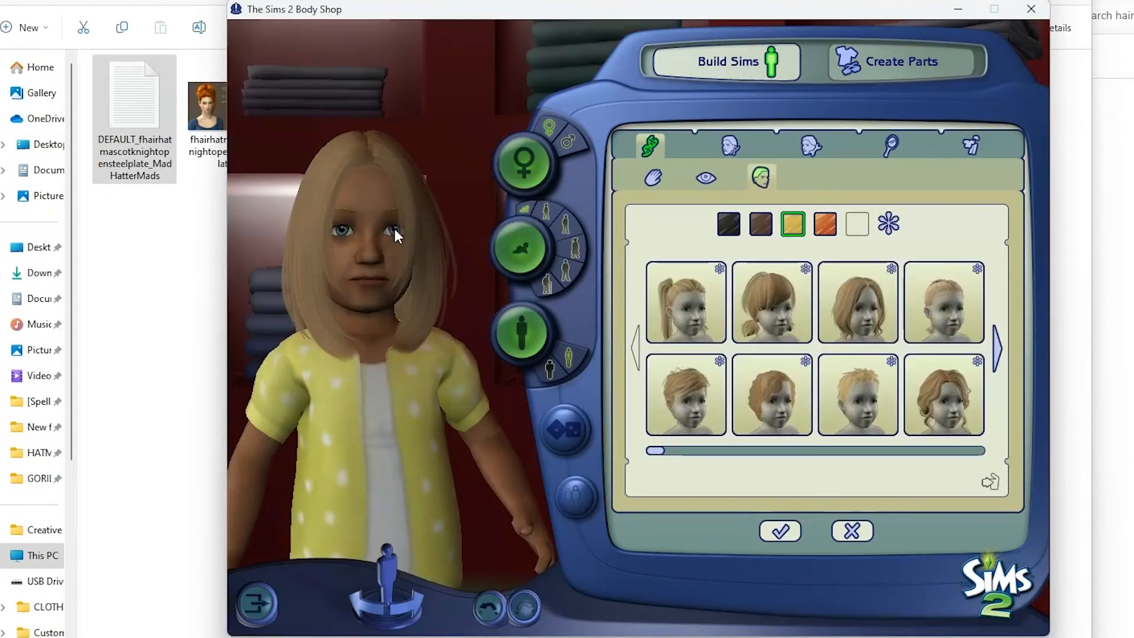
click(551, 212)
click(565, 226)
click(573, 247)
click(566, 272)
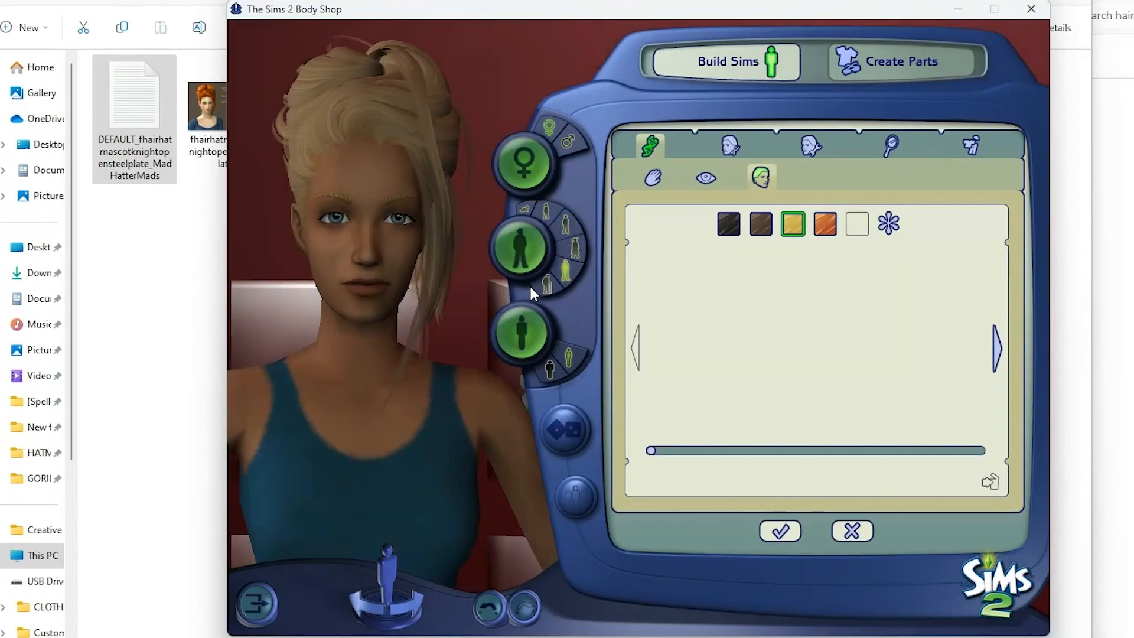
click(544, 286)
click(567, 271)
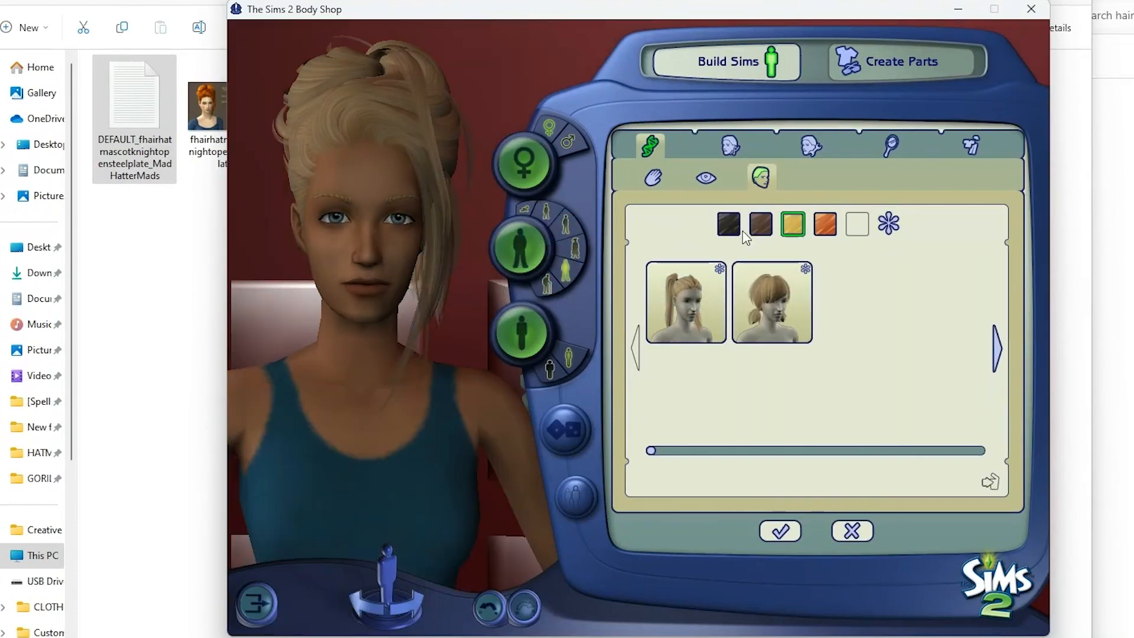
Switch to the black hair colour and preview the hairstyle at the teen, child, toddler, young adult and adult ages.
click(729, 224)
click(565, 224)
click(546, 211)
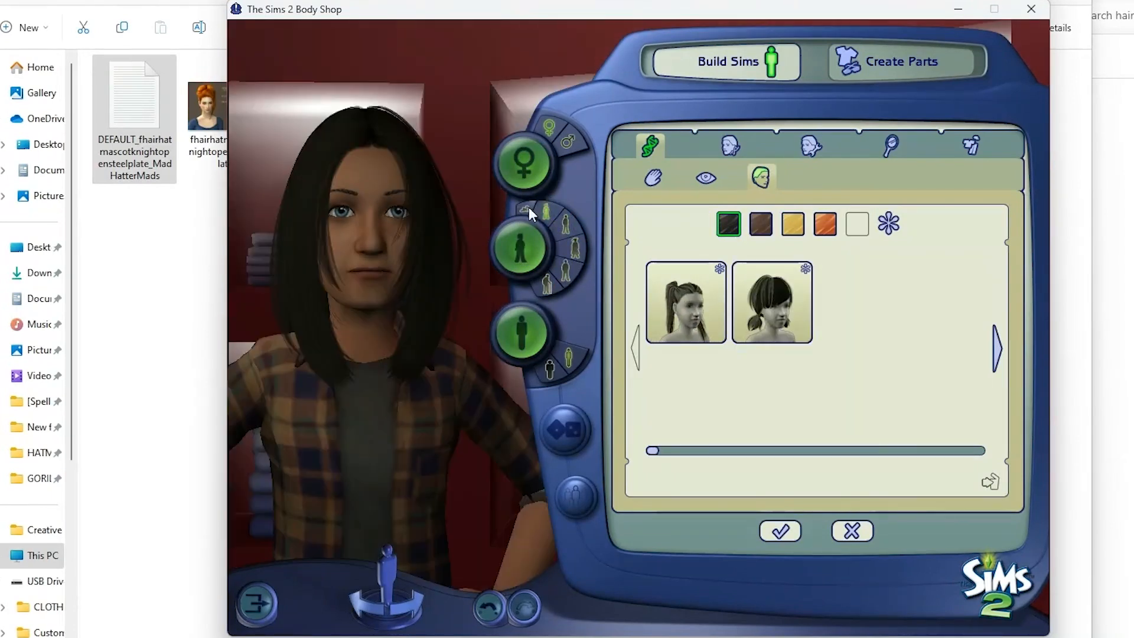
click(525, 208)
click(546, 211)
click(574, 248)
click(565, 271)
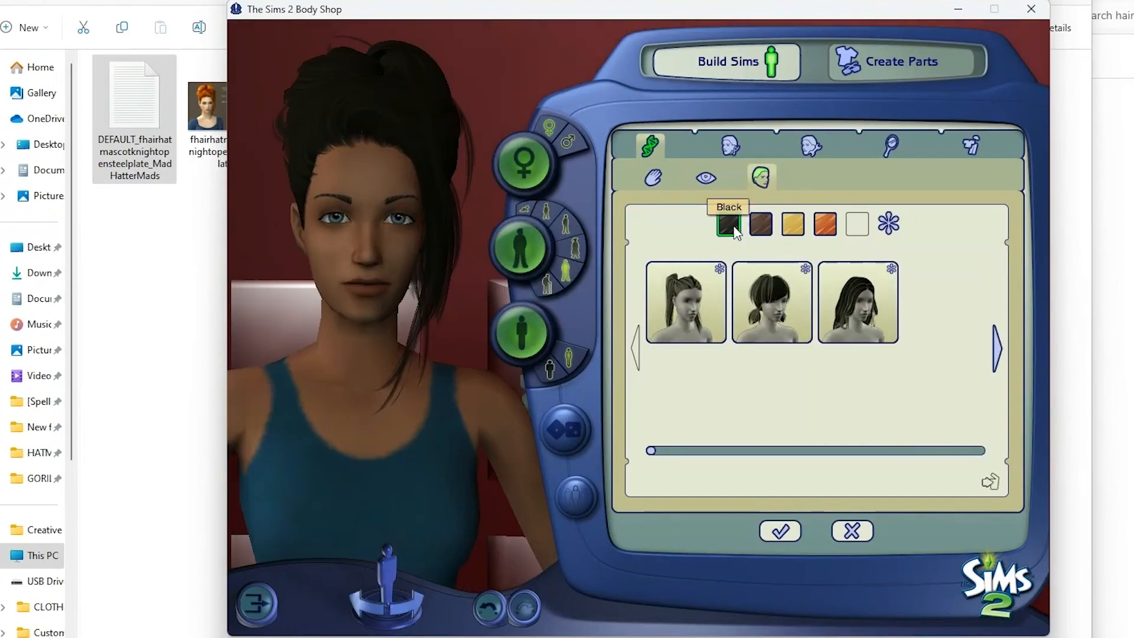
Switch to the brown hair colour and preview the hairstyle at the child, toddler, teen, young adult and adult ages.
click(760, 224)
click(546, 212)
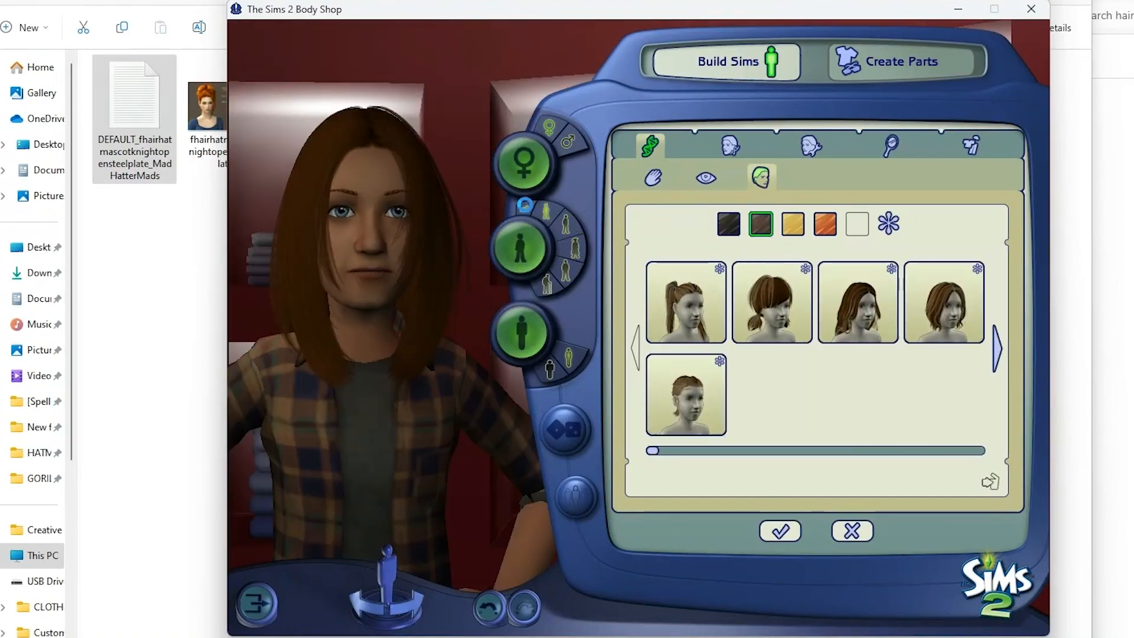
click(525, 207)
click(546, 211)
click(565, 223)
click(576, 247)
click(566, 270)
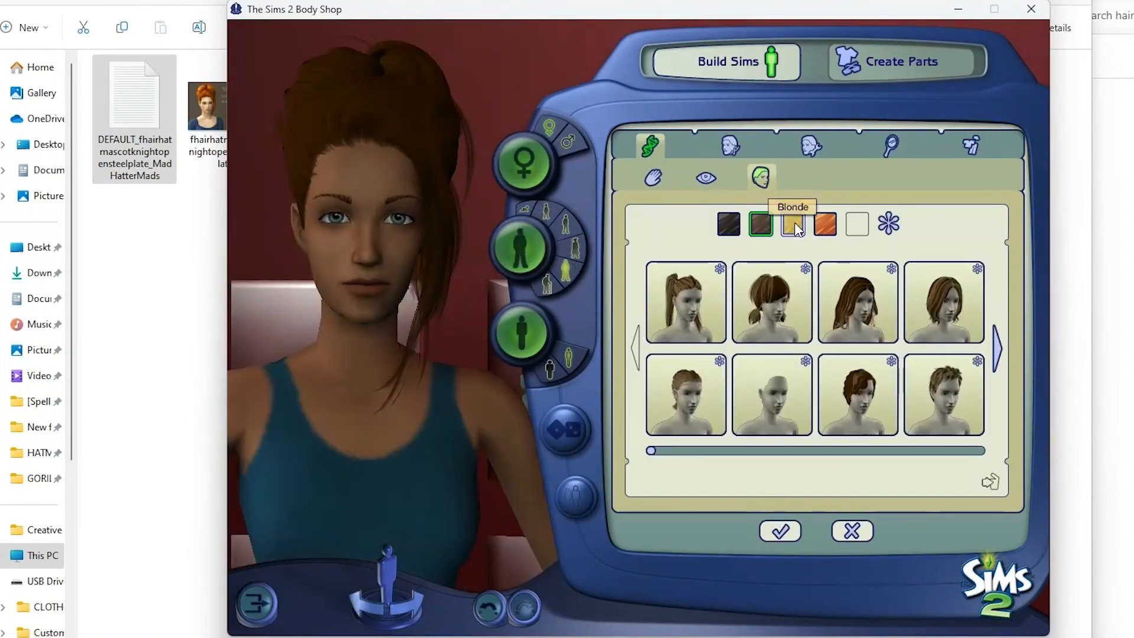
Switch to the blonde hair colour and preview the hairstyle at the teen, child and young adult ages.
click(793, 225)
click(561, 221)
click(550, 211)
click(577, 248)
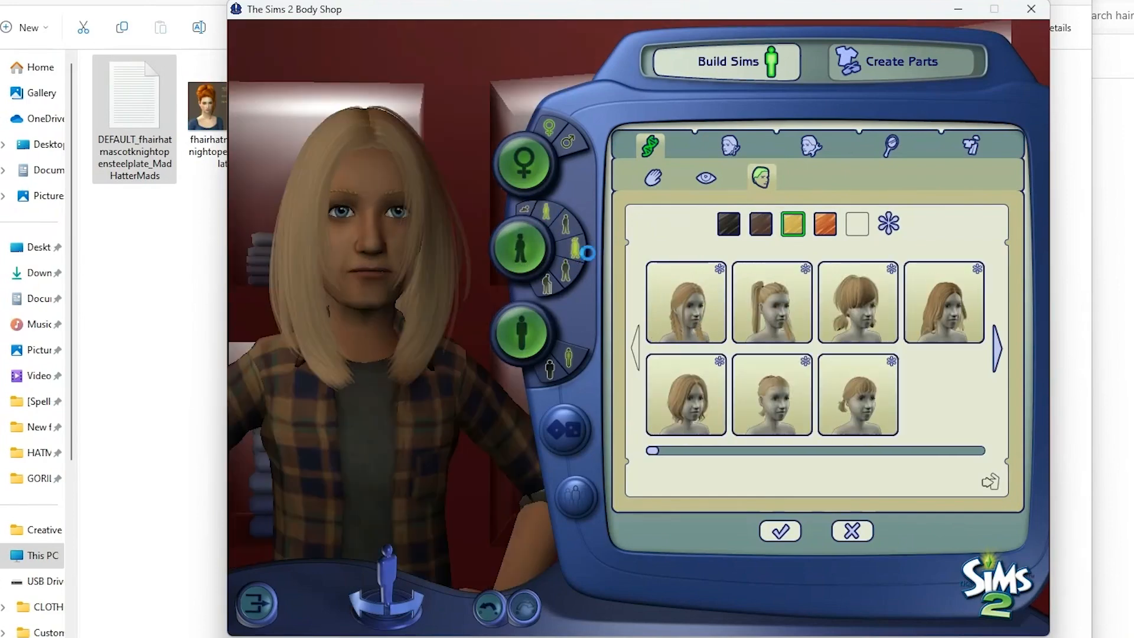
click(565, 222)
Switch to the red hair colour and preview the hairstyle from young adult down to toddler and back up to adult.
click(825, 224)
click(575, 248)
click(566, 219)
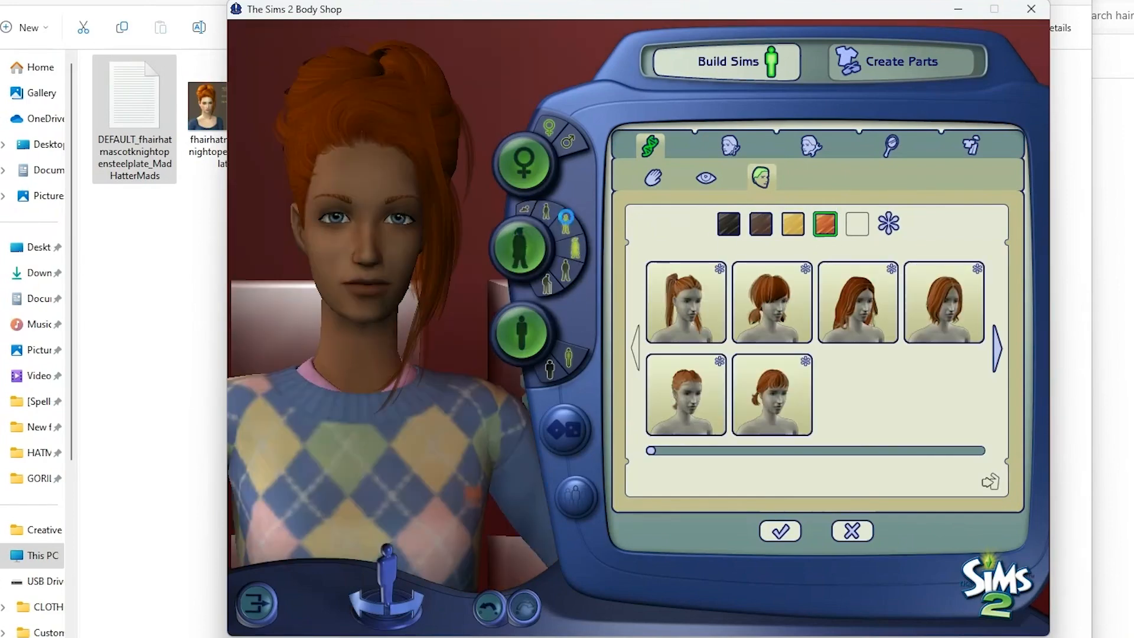
click(546, 210)
click(533, 207)
click(554, 211)
click(566, 223)
click(577, 248)
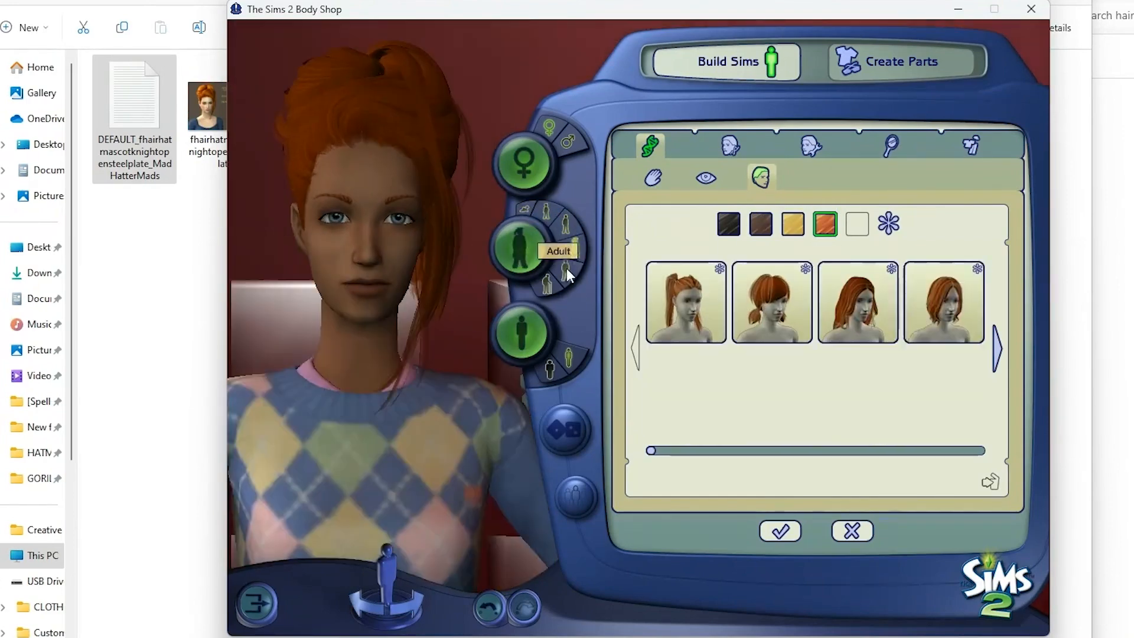
click(566, 269)
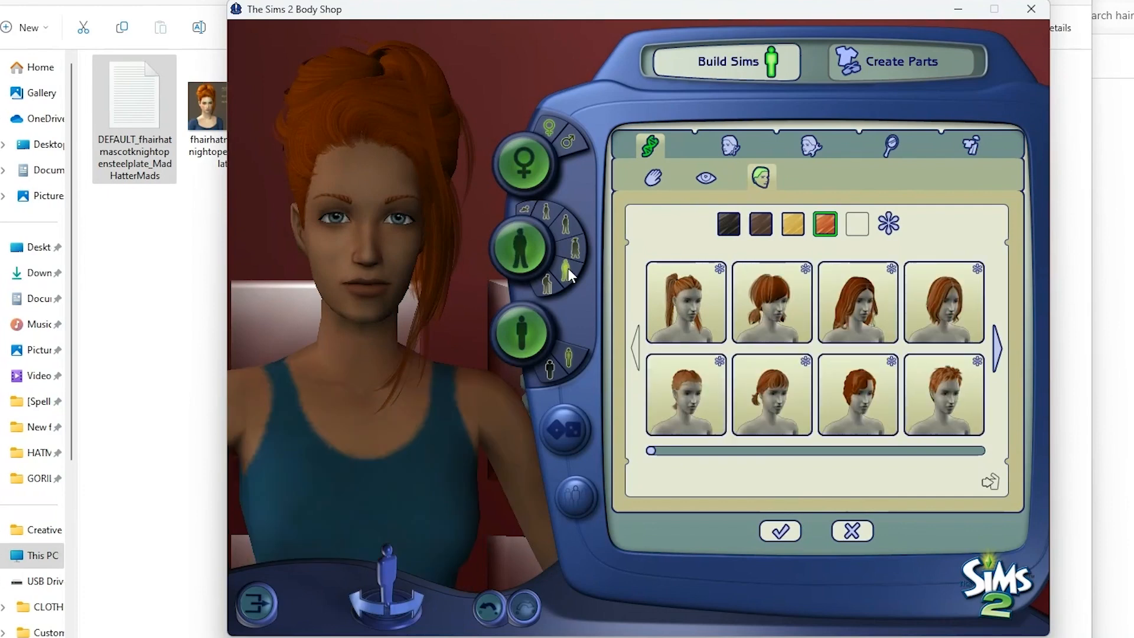
Check the red hairstyle at the elder age, then again from adult down to child and back up to adult.
click(550, 283)
click(565, 273)
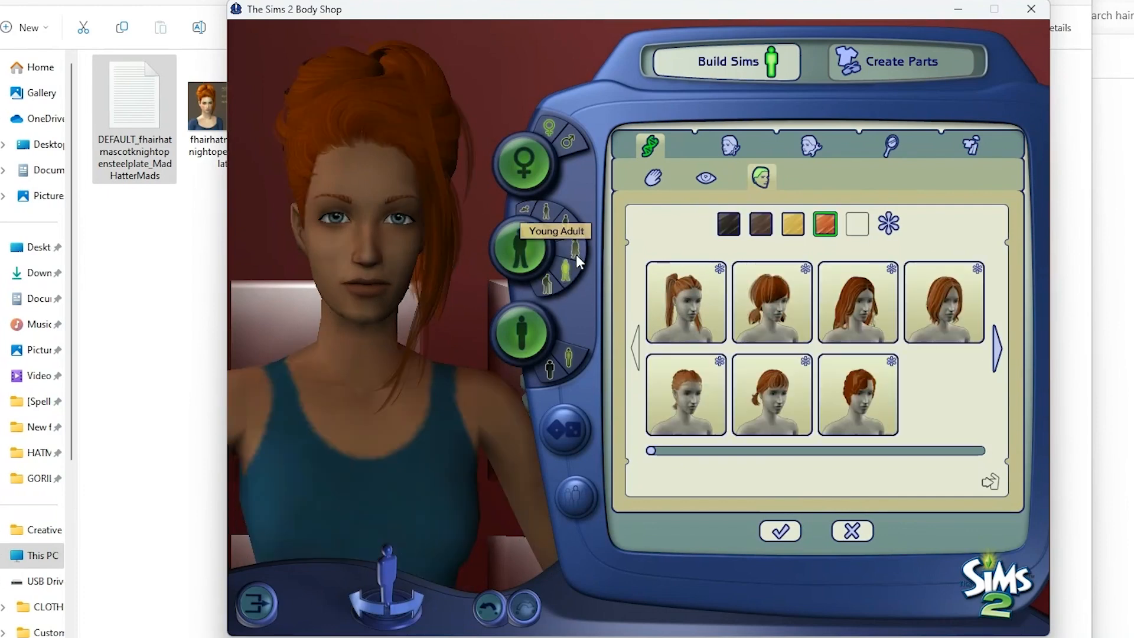
click(576, 254)
click(567, 227)
click(542, 210)
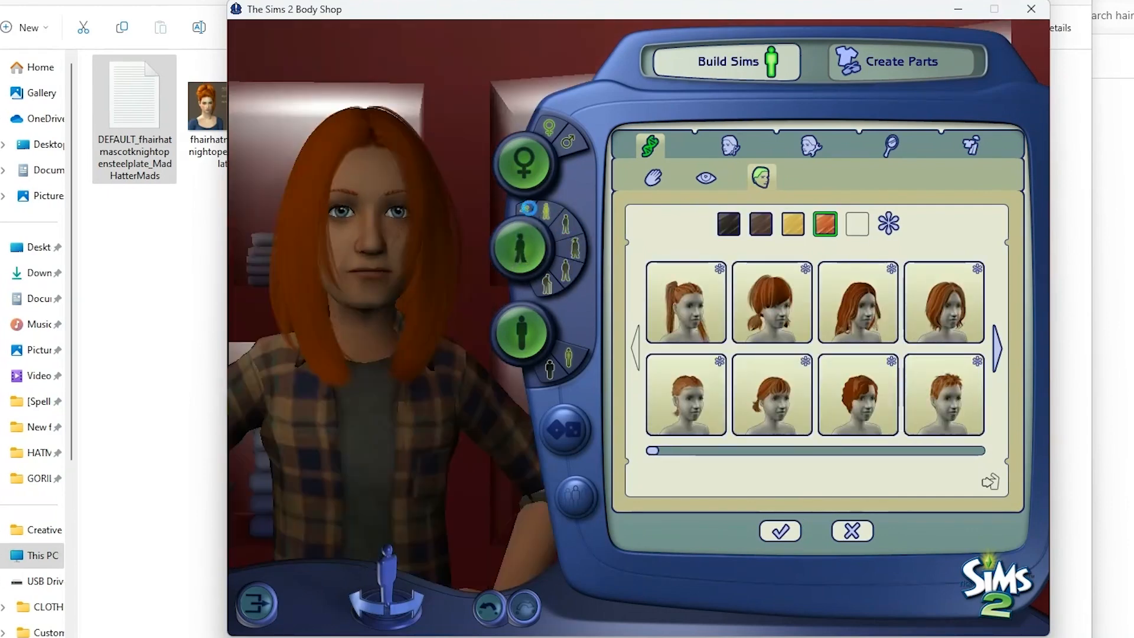
click(567, 224)
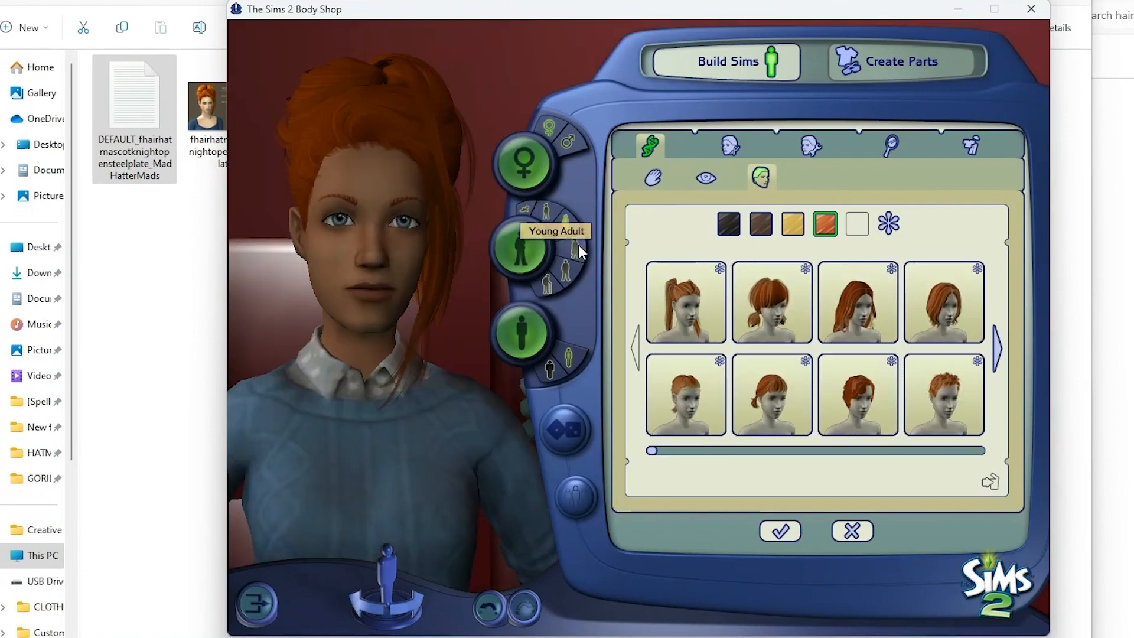
click(576, 251)
click(567, 267)
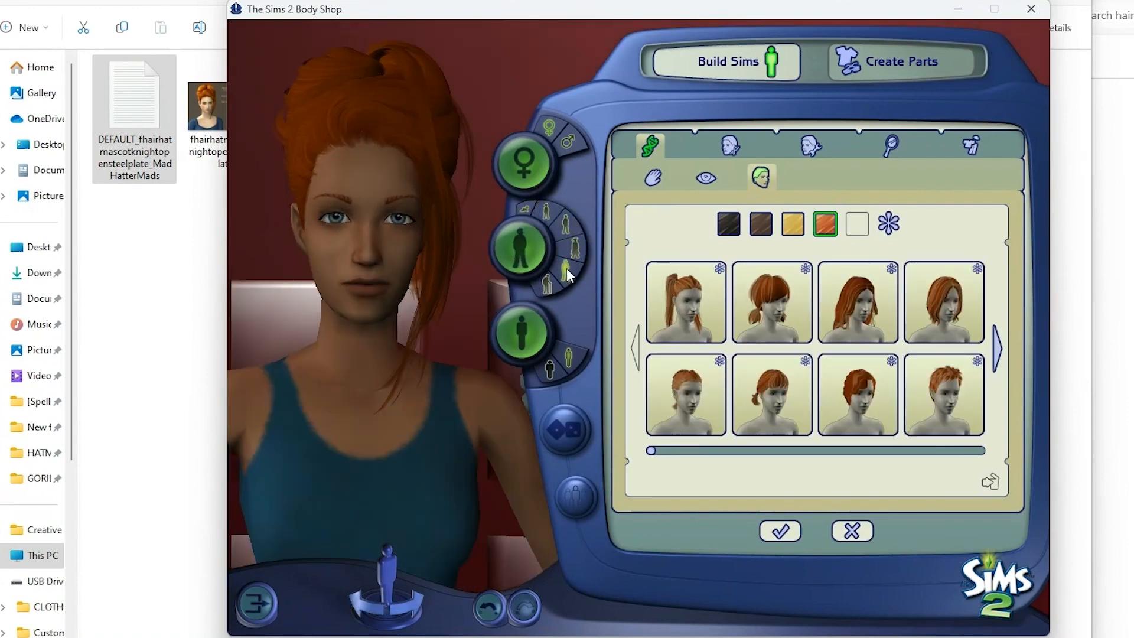